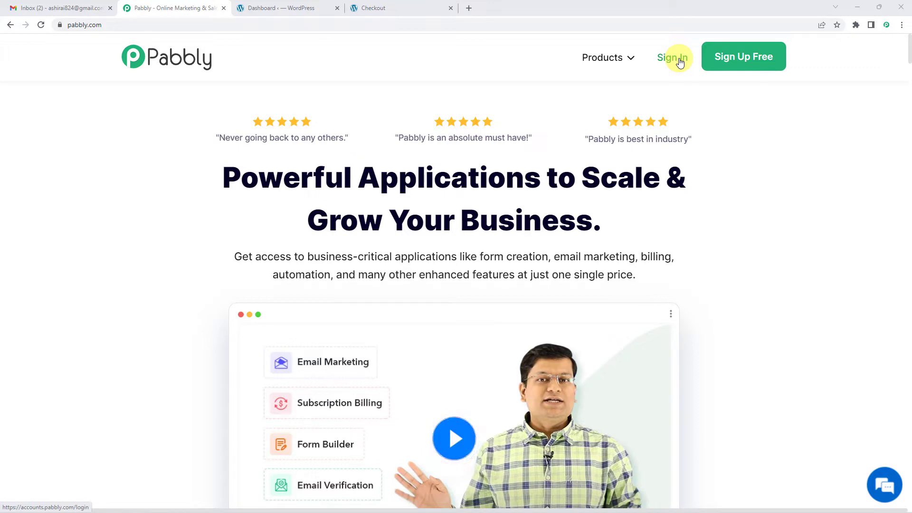
Sign in to Pabbly, open Pabbly Connect and create a workflow named WooCommerce To Shippo.
{"action": "left_click", "coordinate": [680, 62]}
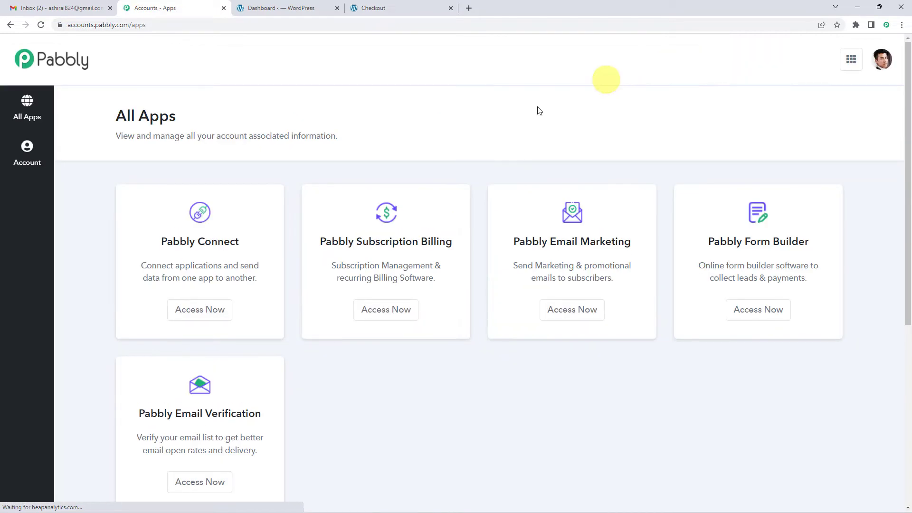
{"action": "left_click", "coordinate": [224, 312]}
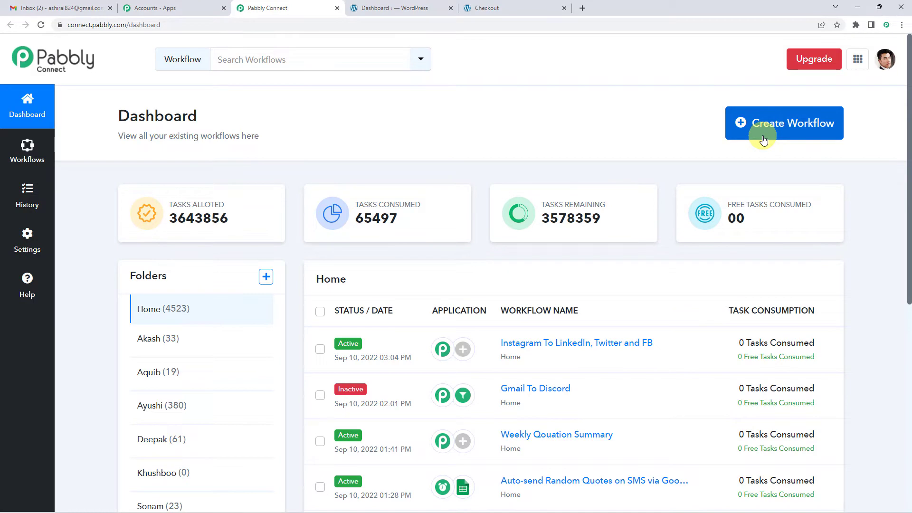
{"action": "left_click", "coordinate": [764, 139]}
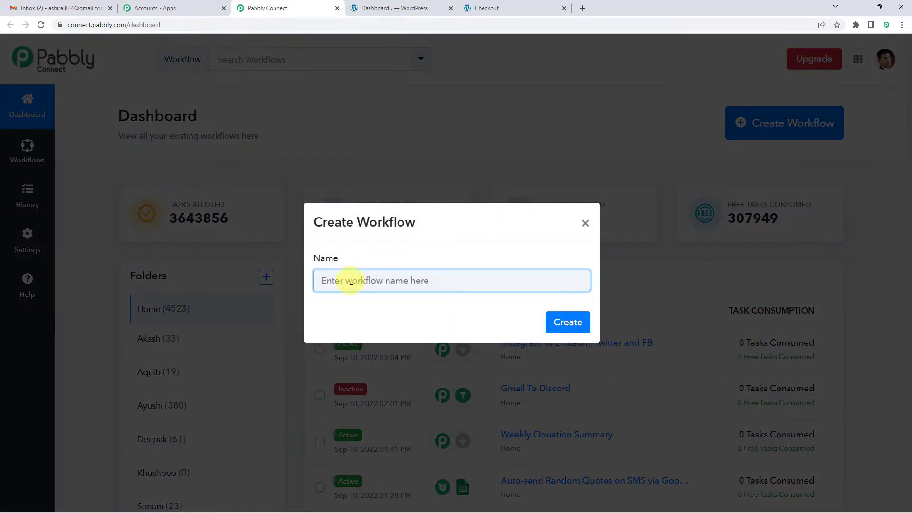
{"action": "type", "text": "WooCommerce To Shippo"}
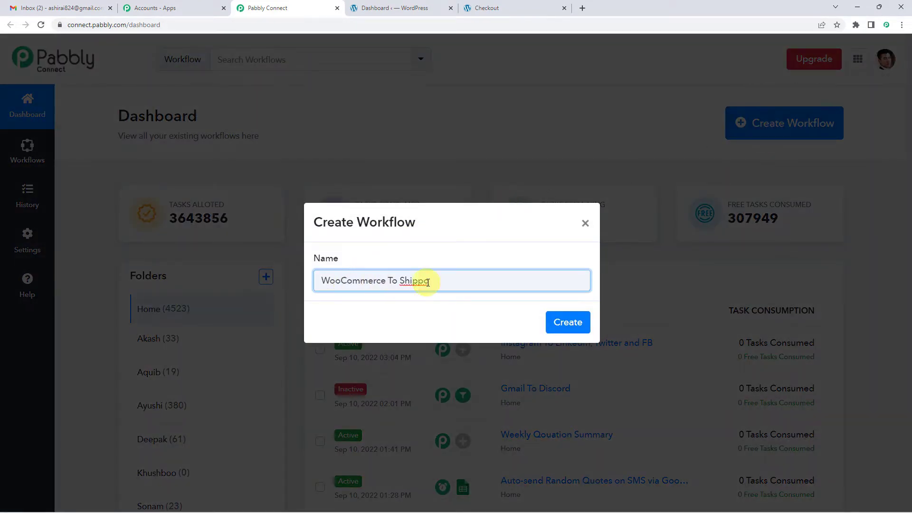
{"action": "left_click", "coordinate": [563, 321]}
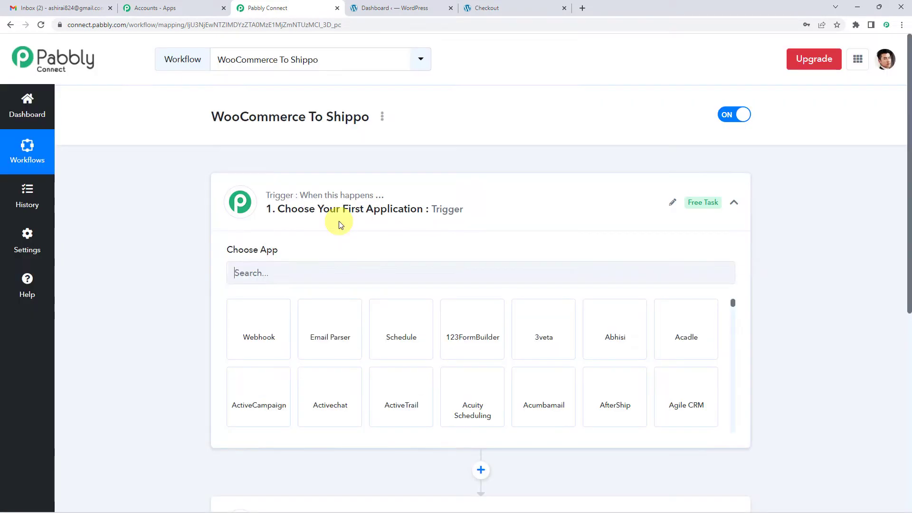
Set the workflow's trigger to the WooCommerce app with the New Order Created event.
{"action": "left_click", "coordinate": [332, 207]}
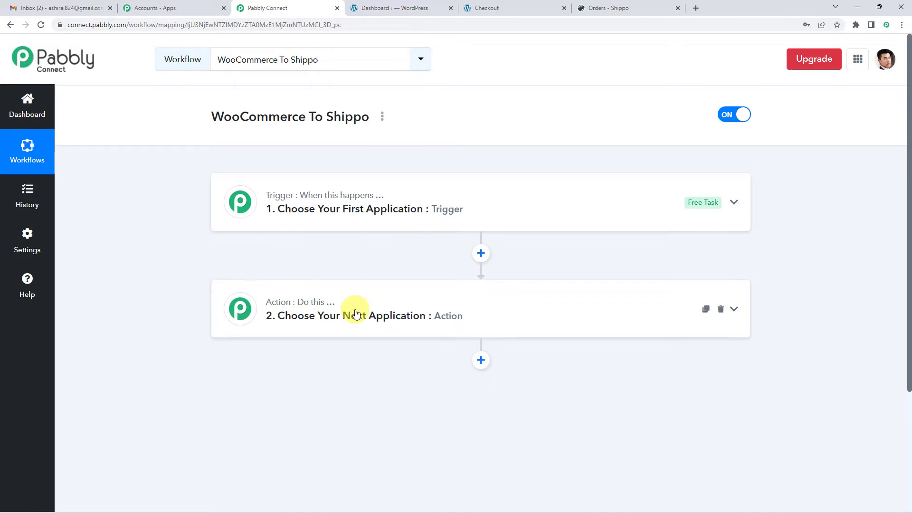
{"action": "left_click", "coordinate": [343, 216]}
{"action": "left_click", "coordinate": [294, 270]}
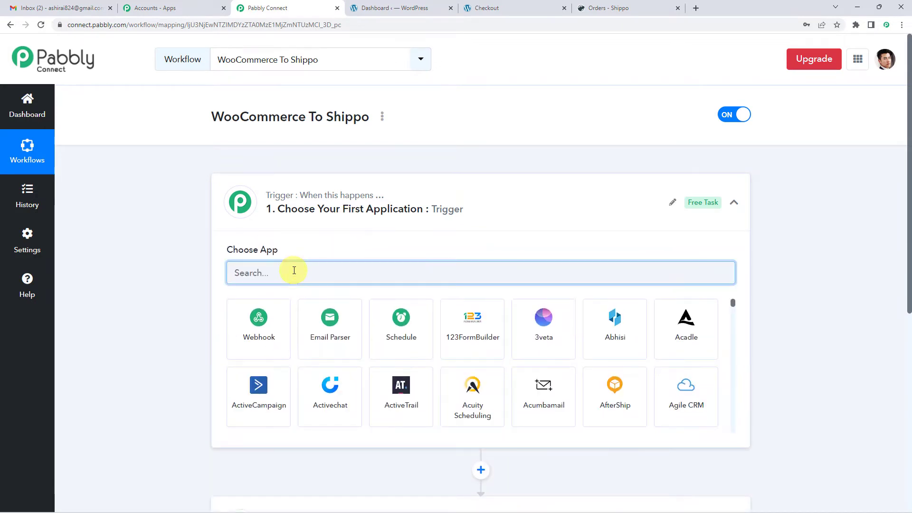
{"action": "type", "text": "woo"}
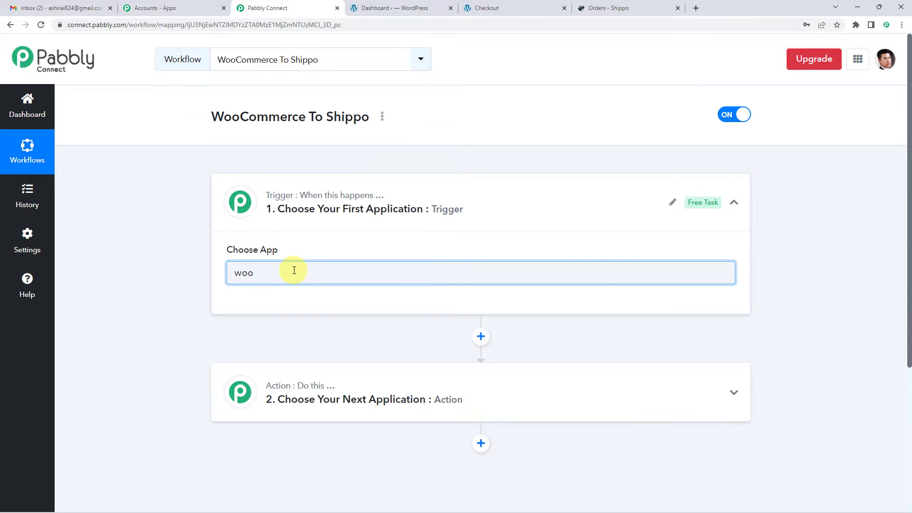
{"action": "key", "text": "BackSpace"}
{"action": "type", "text": "c"}
{"action": "left_click", "coordinate": [265, 359]}
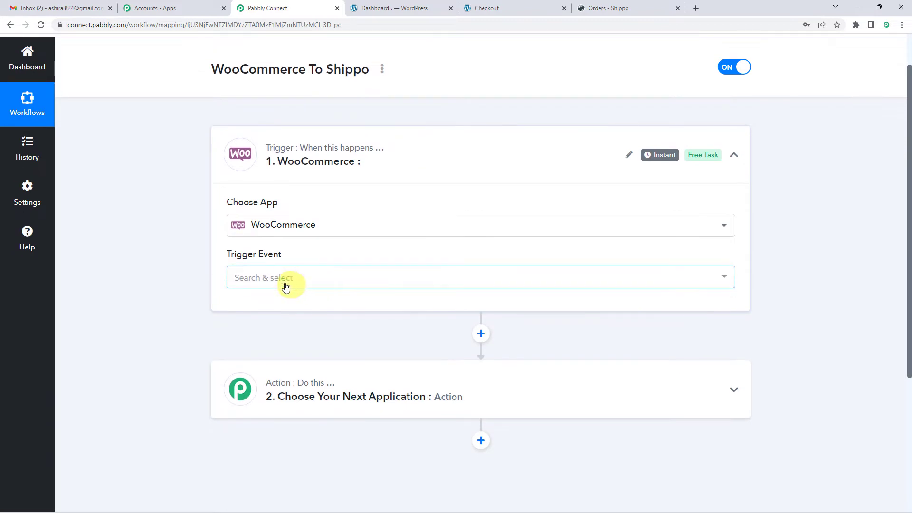
{"action": "left_click", "coordinate": [281, 278]}
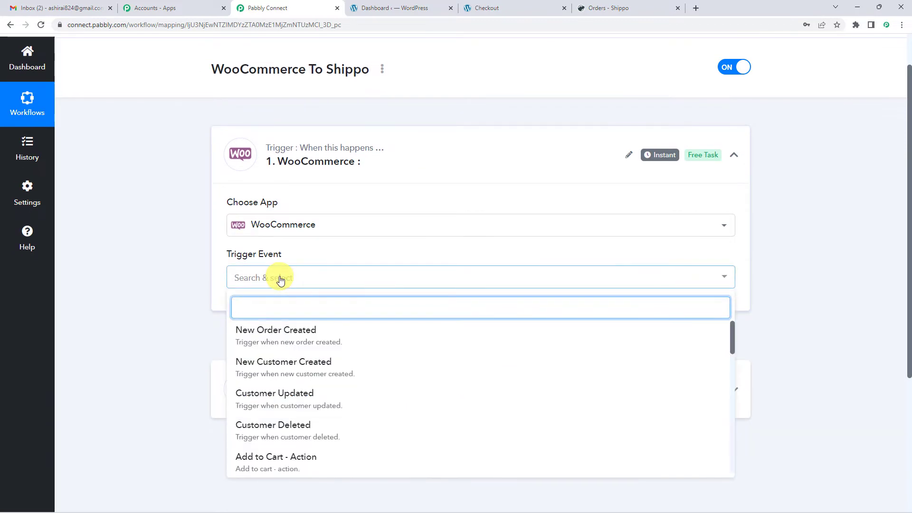
{"action": "left_click", "coordinate": [292, 332]}
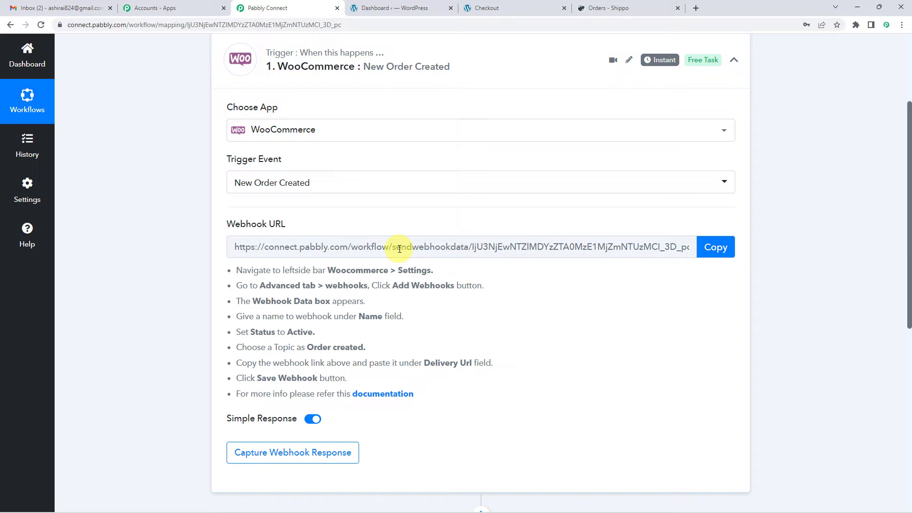
Copy the trigger's webhook URL and open the Webhooks section of WooCommerce's advanced settings in WordPress.
{"action": "left_click", "coordinate": [708, 248]}
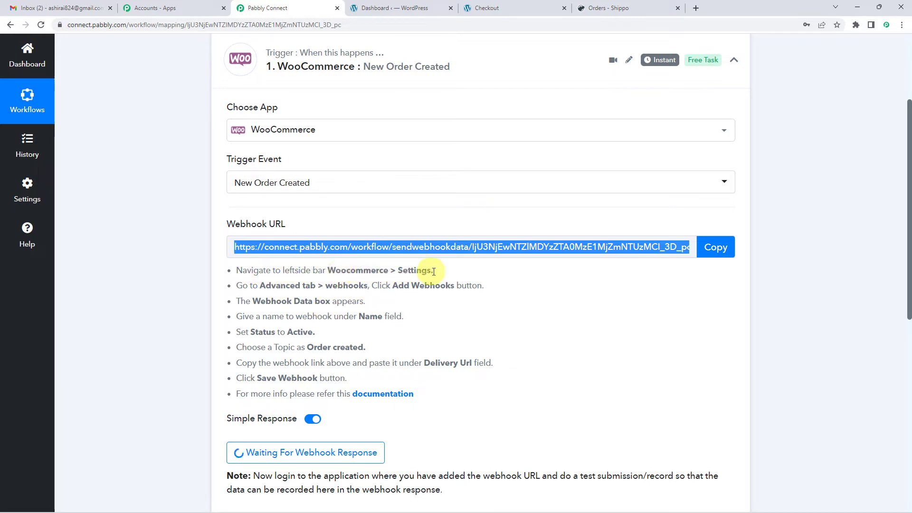
{"action": "left_click", "coordinate": [413, 7]}
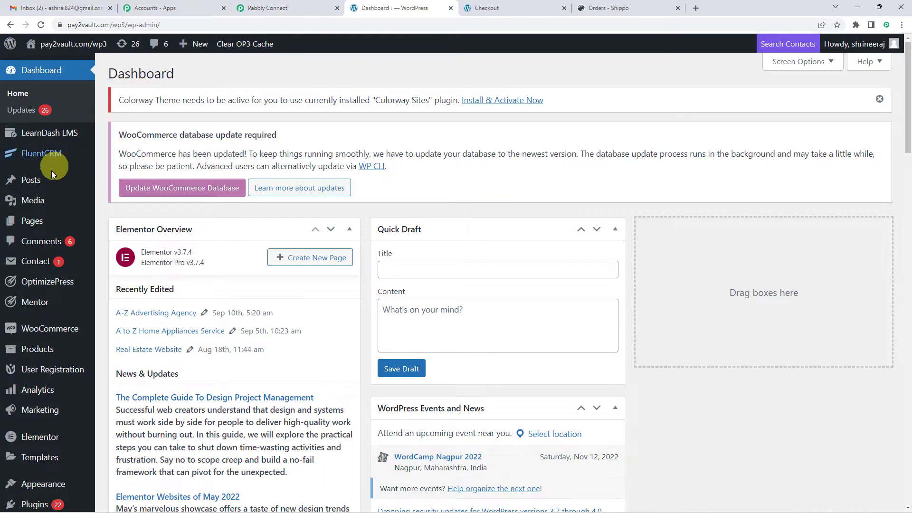
{"action": "mouse_move", "coordinate": [38, 334]}
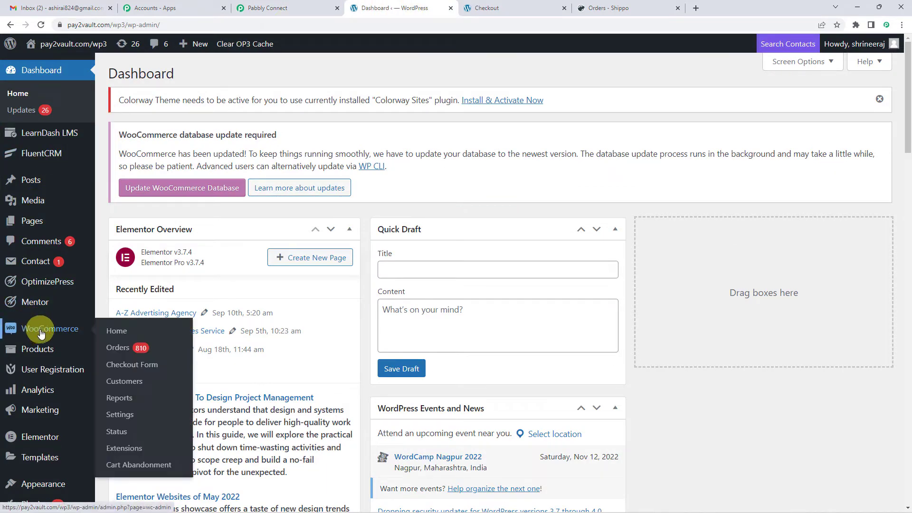
{"action": "left_click", "coordinate": [116, 421]}
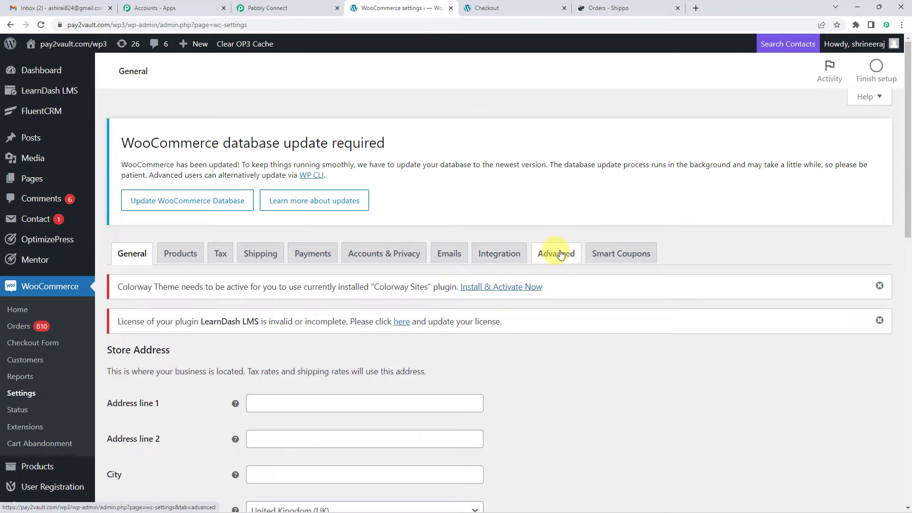
{"action": "left_click", "coordinate": [558, 256]}
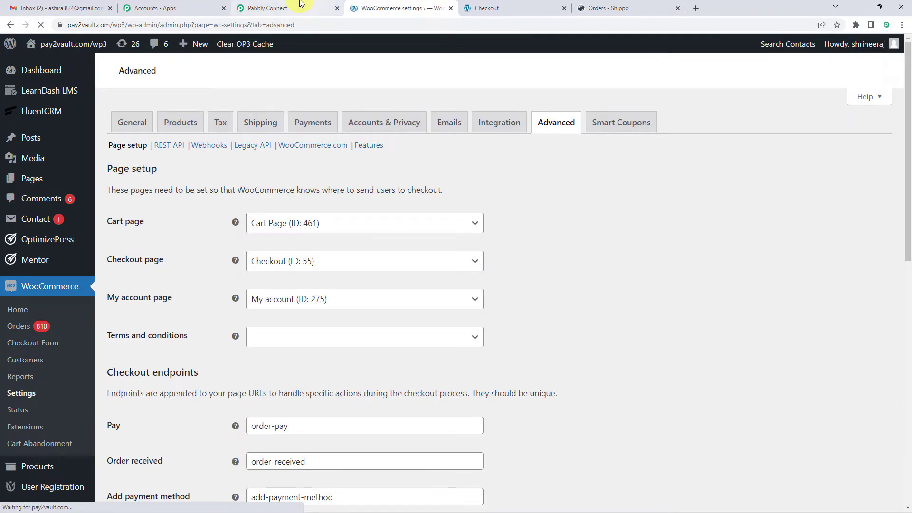
{"action": "left_click", "coordinate": [304, 7]}
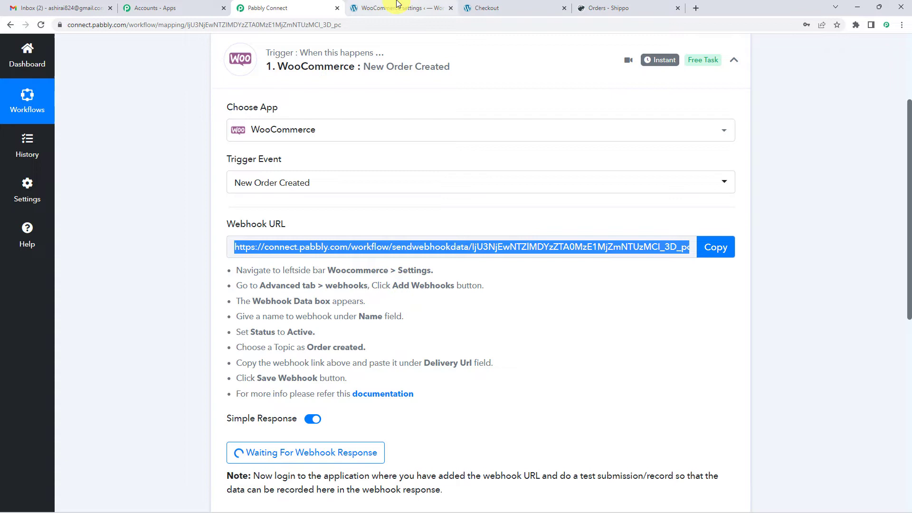
{"action": "left_click", "coordinate": [368, 9]}
{"action": "scroll", "coordinate": [529, 238], "scroll_direction": "down", "scroll_amount": 1}
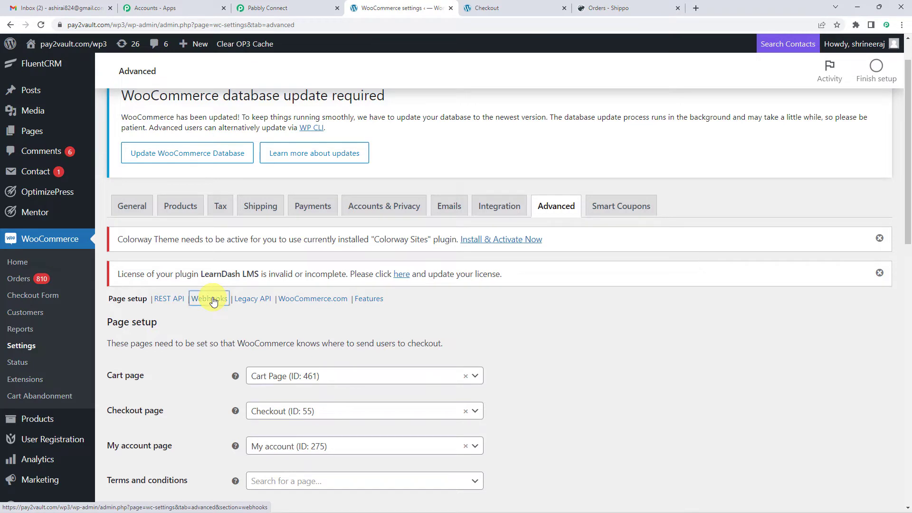
{"action": "left_click", "coordinate": [213, 301]}
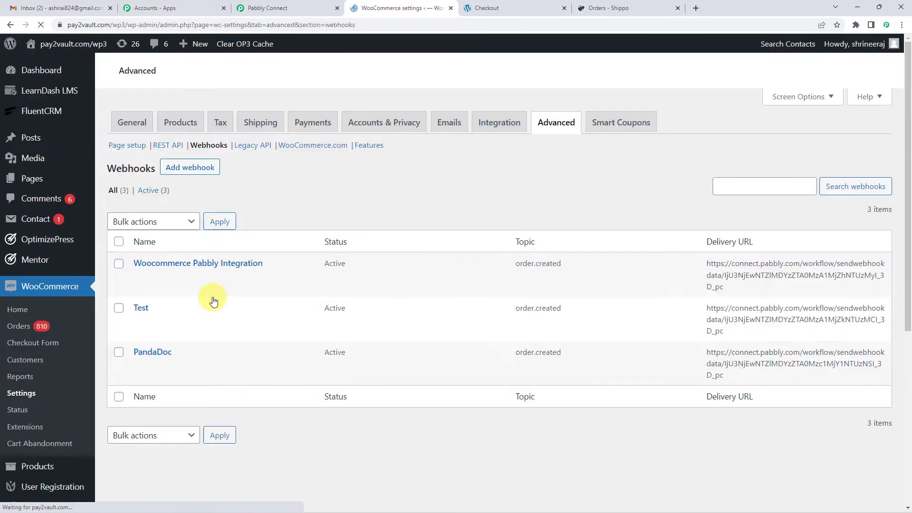
Add a new WooCommerce webhook and name it Trial.
{"action": "scroll", "coordinate": [213, 302], "scroll_direction": "down", "scroll_amount": 2}
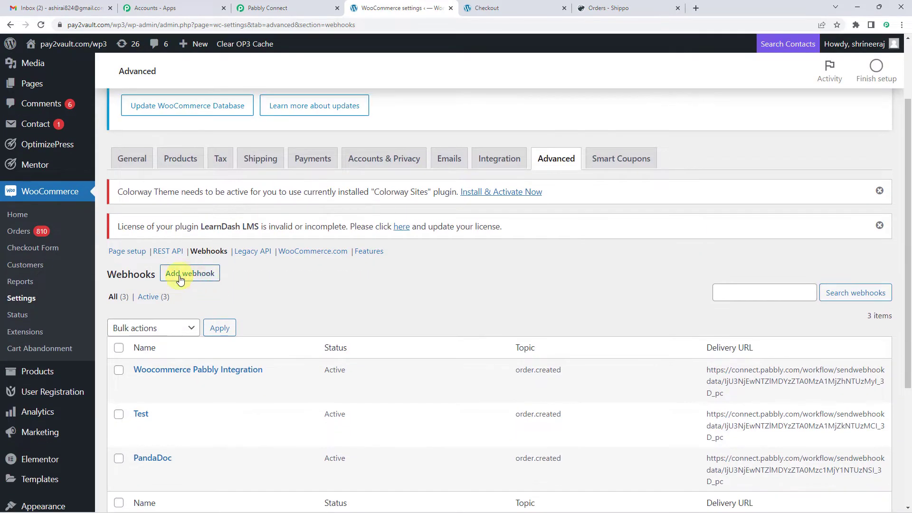
{"action": "left_click", "coordinate": [200, 280]}
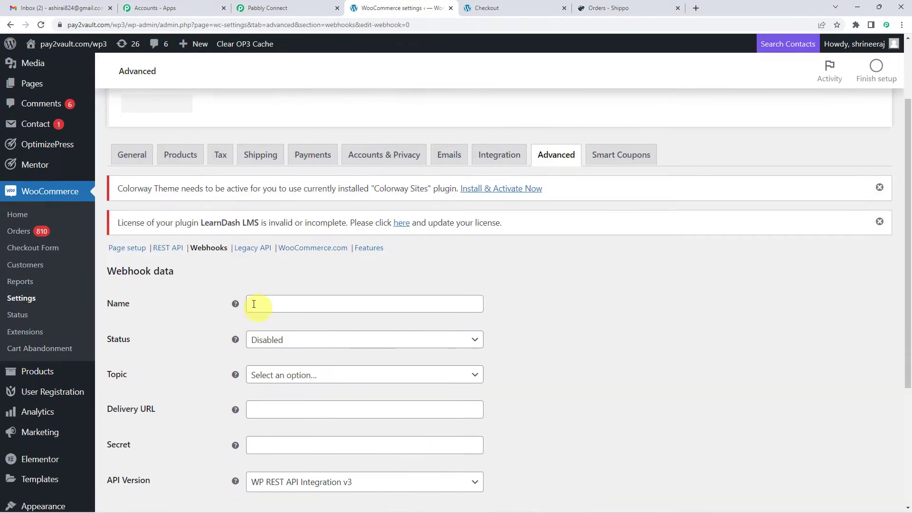
{"action": "left_click", "coordinate": [255, 304]}
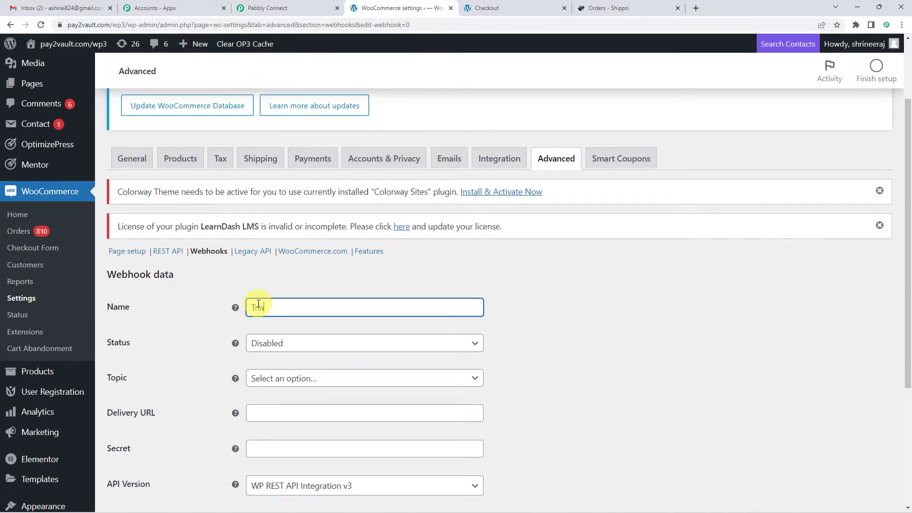
{"action": "type", "text": "Trial"}
Following the setup instructions in Pabbly Connect, set the Trial webhook's status to Active and its topic to Order created.
{"action": "scroll", "coordinate": [258, 304], "scroll_direction": "down", "scroll_amount": 2}
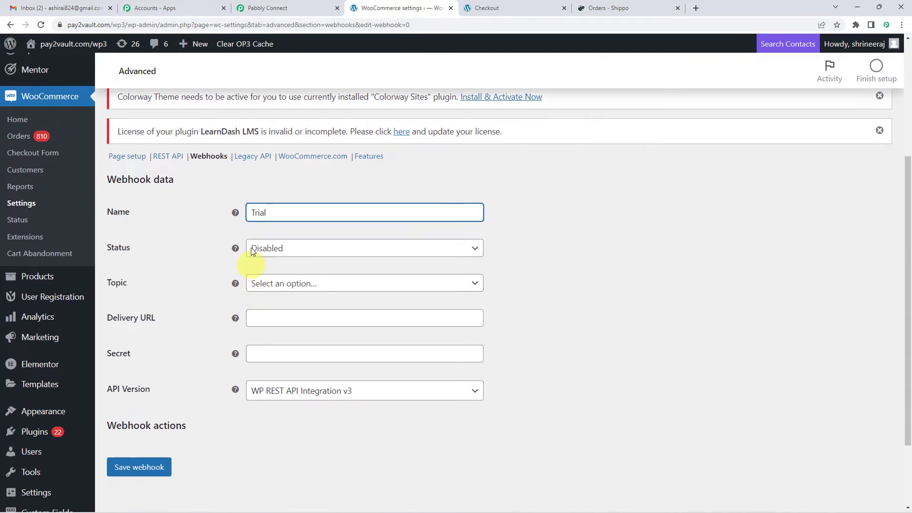
{"action": "left_click", "coordinate": [267, 7]}
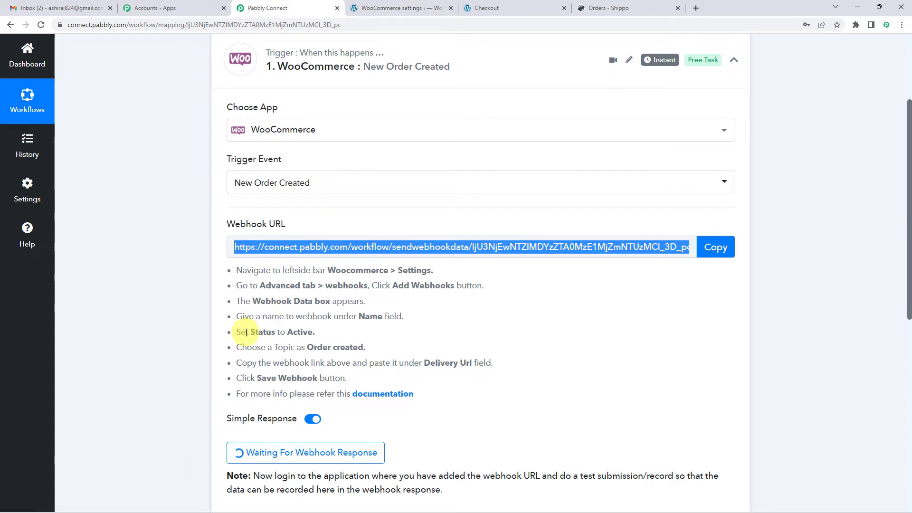
{"action": "left_click_drag", "start_coordinate": [312, 316], "coordinate": [404, 317]}
{"action": "left_click_drag", "start_coordinate": [248, 336], "coordinate": [313, 333]}
{"action": "left_click_drag", "start_coordinate": [257, 348], "coordinate": [364, 349]}
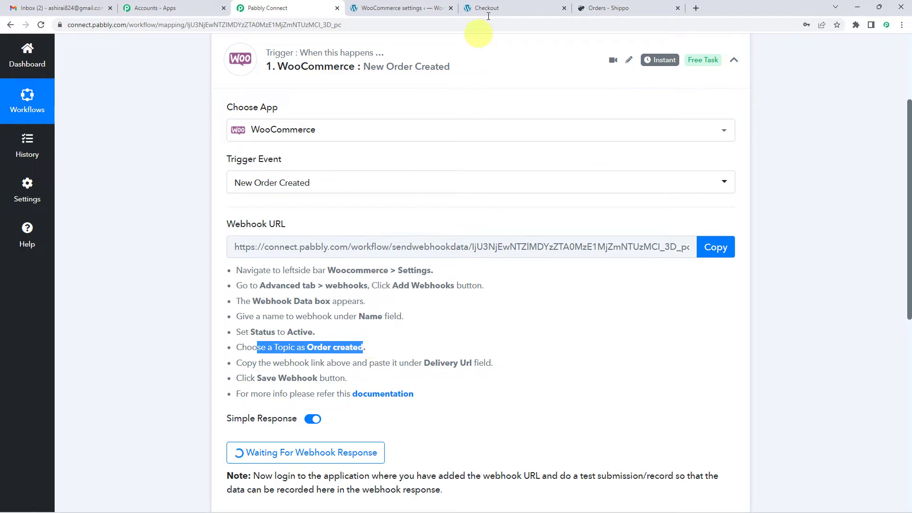
{"action": "left_click", "coordinate": [430, 8]}
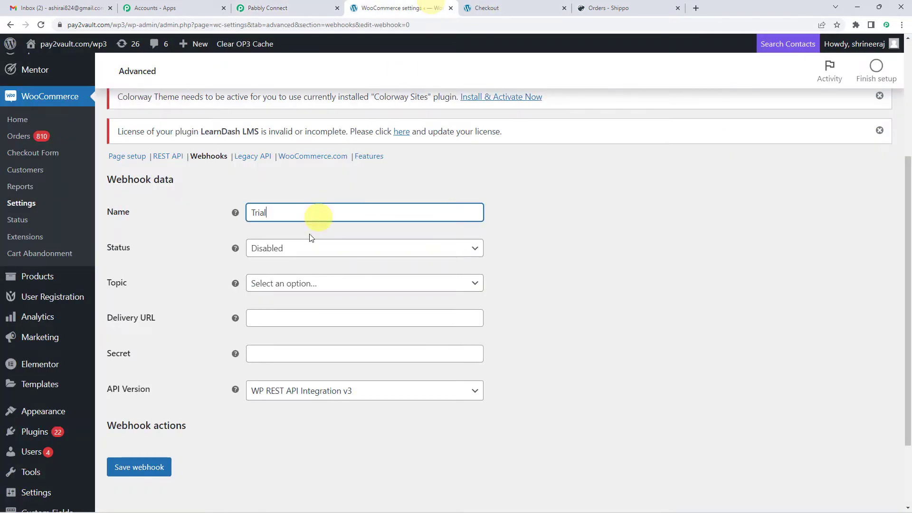
{"action": "left_click", "coordinate": [284, 249]}
{"action": "left_click", "coordinate": [276, 269]}
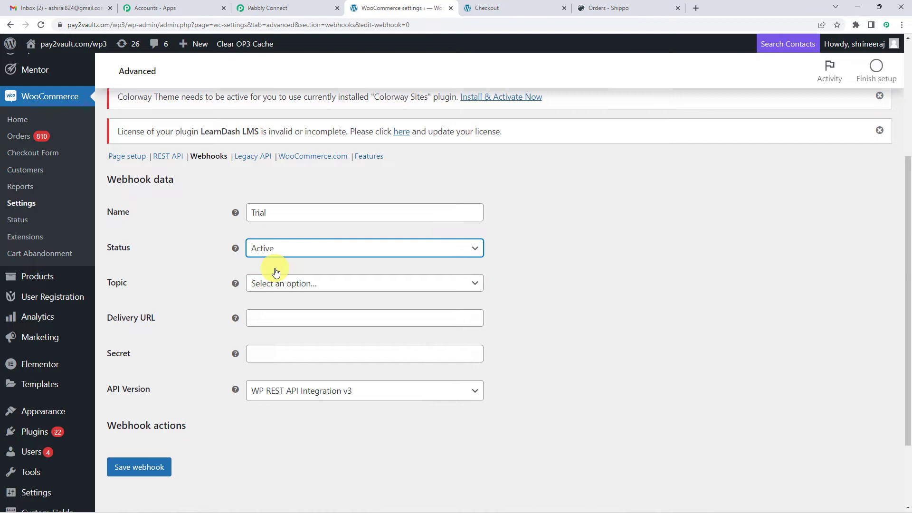
{"action": "left_click", "coordinate": [283, 285]}
{"action": "scroll", "coordinate": [285, 375], "scroll_direction": "down", "scroll_amount": 3}
{"action": "left_click", "coordinate": [278, 401]}
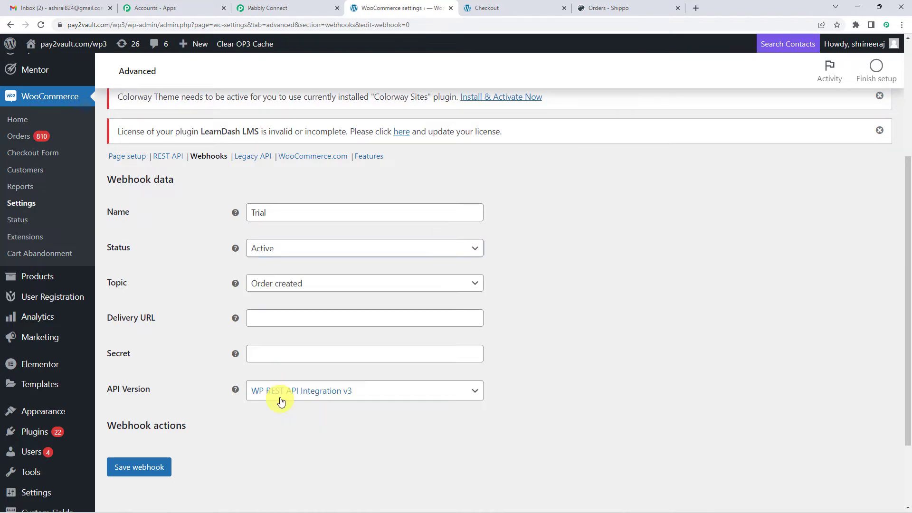
Paste the copied Pabbly webhook URL as the Trial webhook's delivery URL and save the webhook.
{"action": "left_click", "coordinate": [274, 323]}
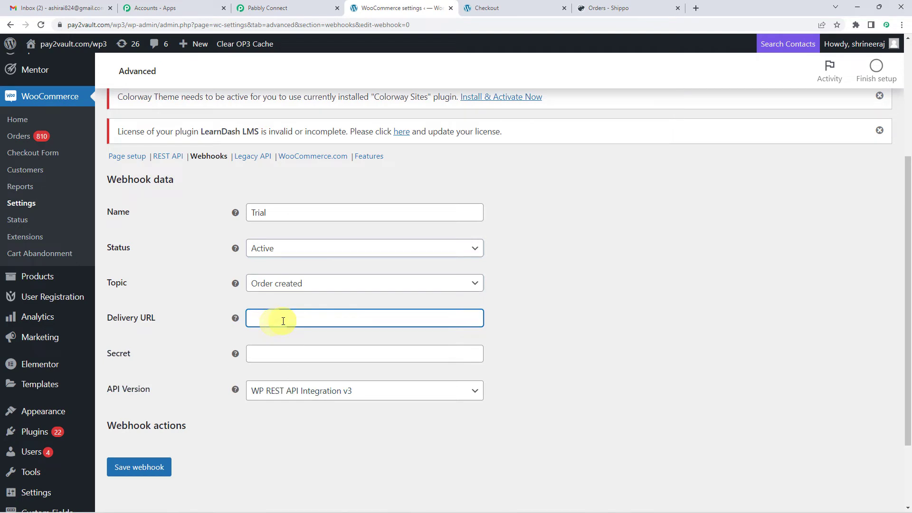
{"action": "key", "text": "ctrl+v"}
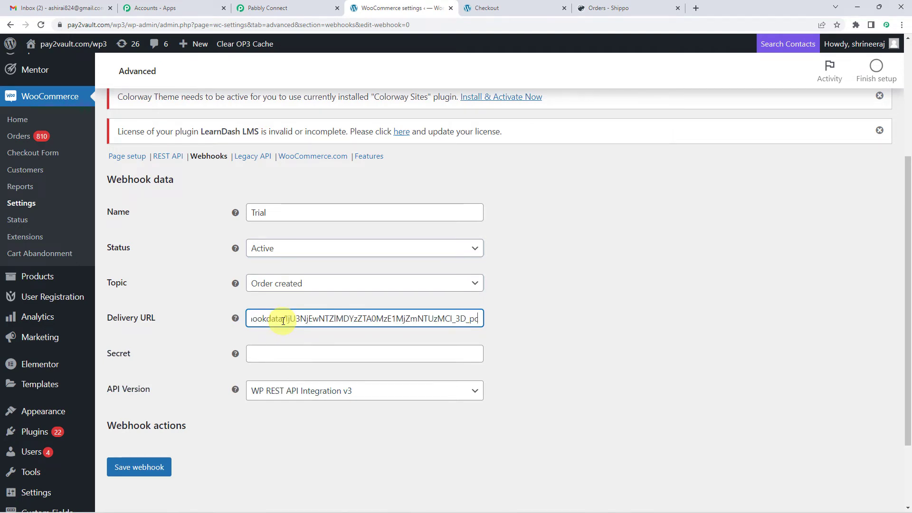
{"action": "left_click", "coordinate": [267, 8]}
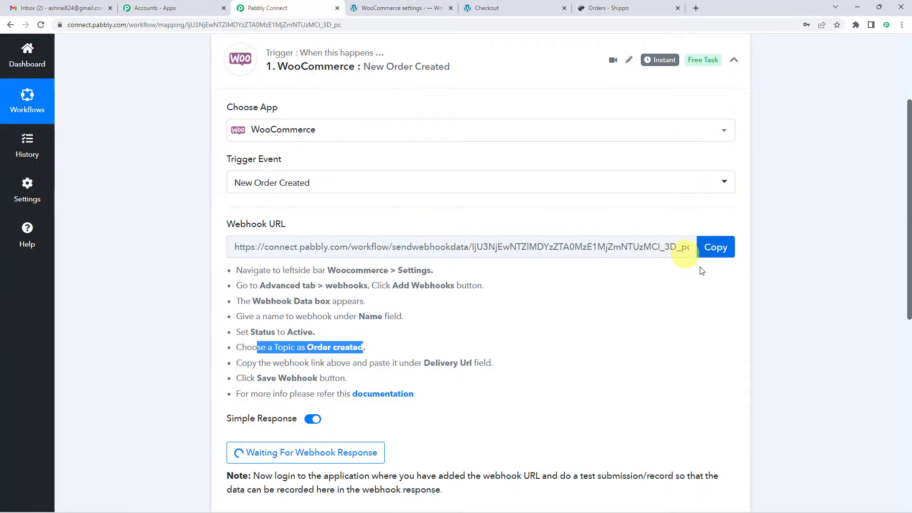
{"action": "left_click", "coordinate": [399, 5]}
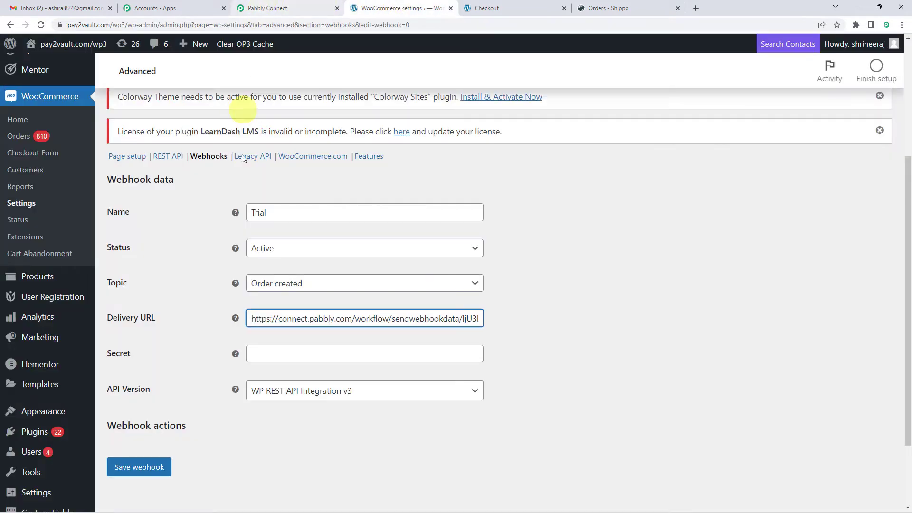
{"action": "scroll", "coordinate": [291, 322], "scroll_direction": "down", "scroll_amount": 1}
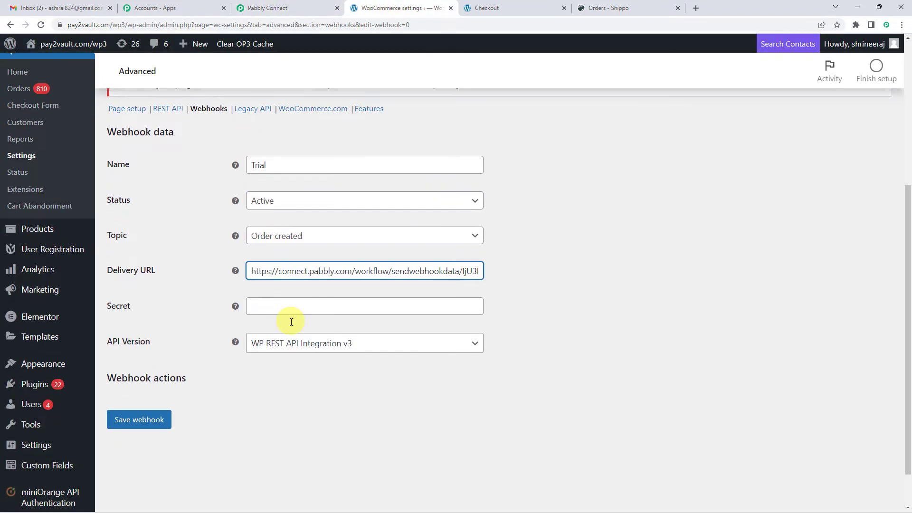
{"action": "left_click", "coordinate": [143, 425]}
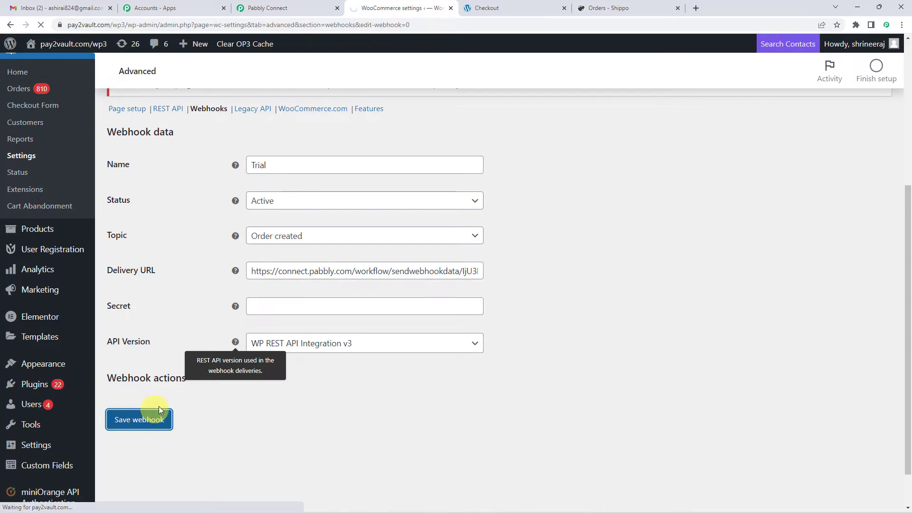
{"action": "scroll", "coordinate": [173, 397], "scroll_direction": "up", "scroll_amount": 1}
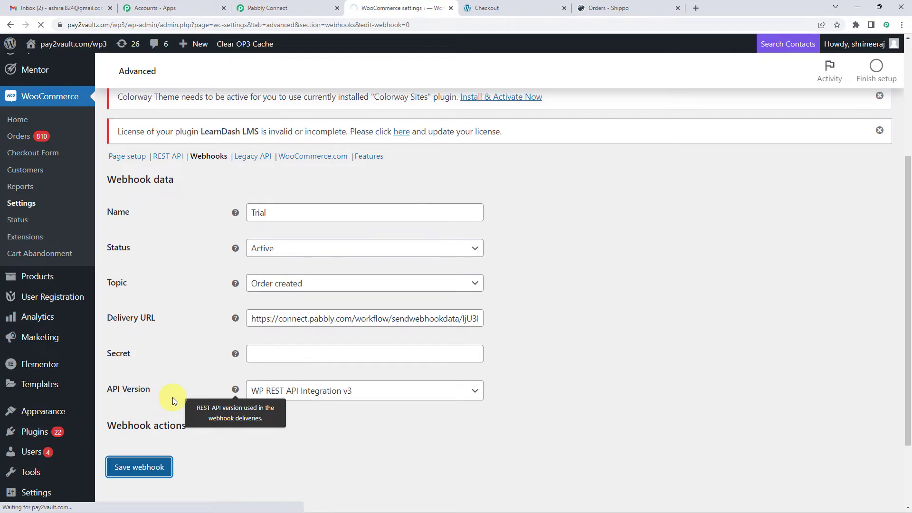
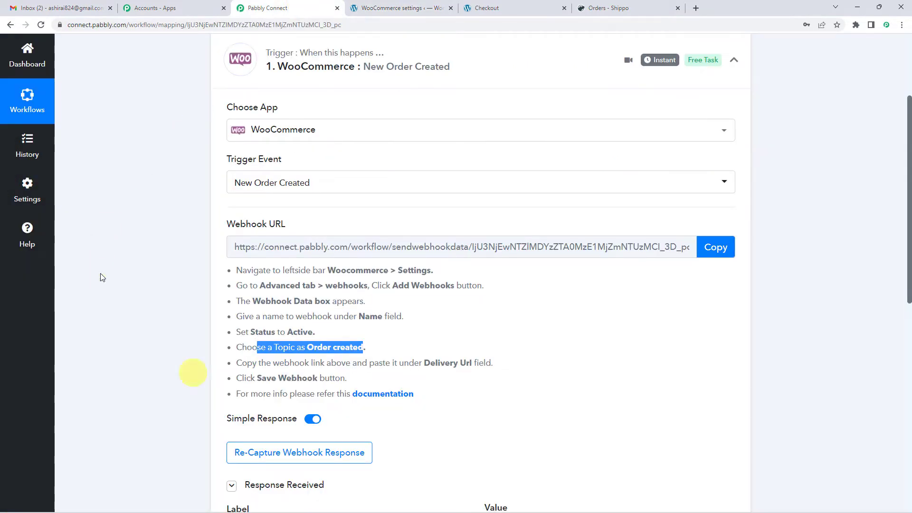
In Pabbly Connect, start re-capturing the WooCommerce trigger's webhook response and confirm the recapture.
{"action": "scroll", "coordinate": [332, 354], "scroll_direction": "down", "scroll_amount": 2}
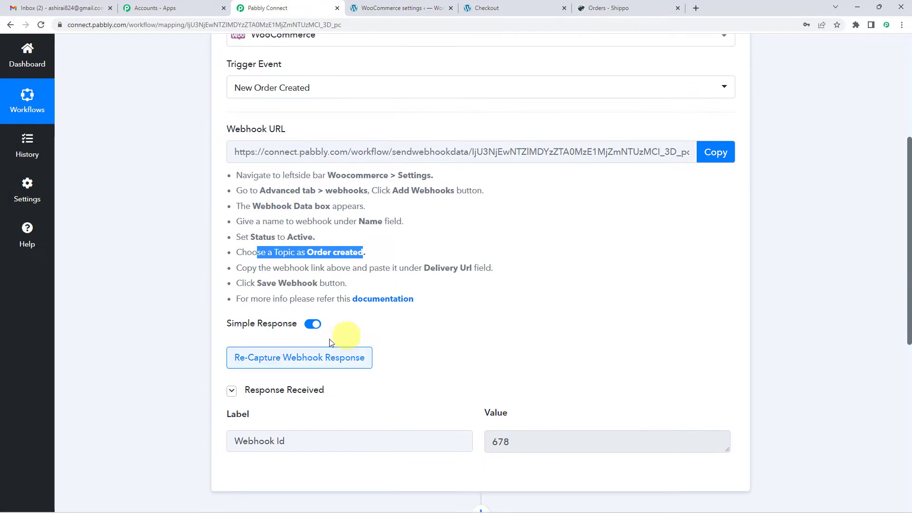
{"action": "left_click", "coordinate": [314, 364]}
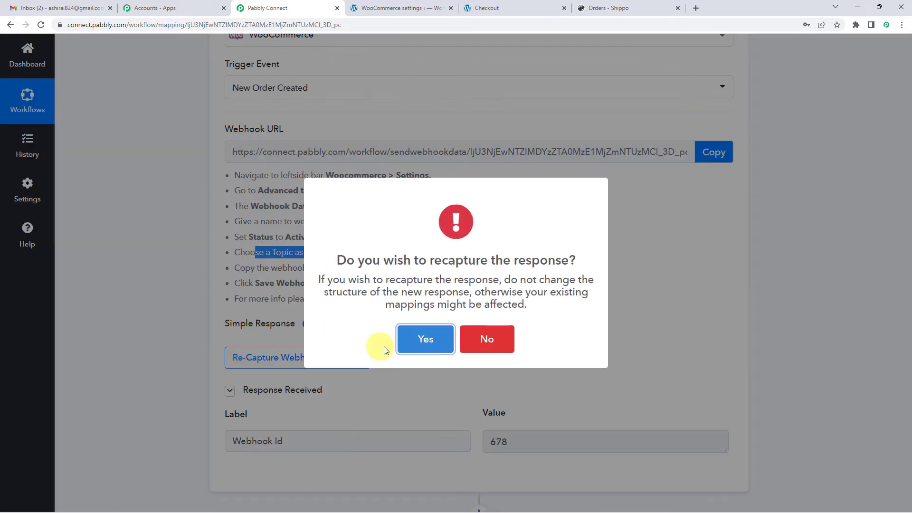
{"action": "left_click", "coordinate": [420, 347]}
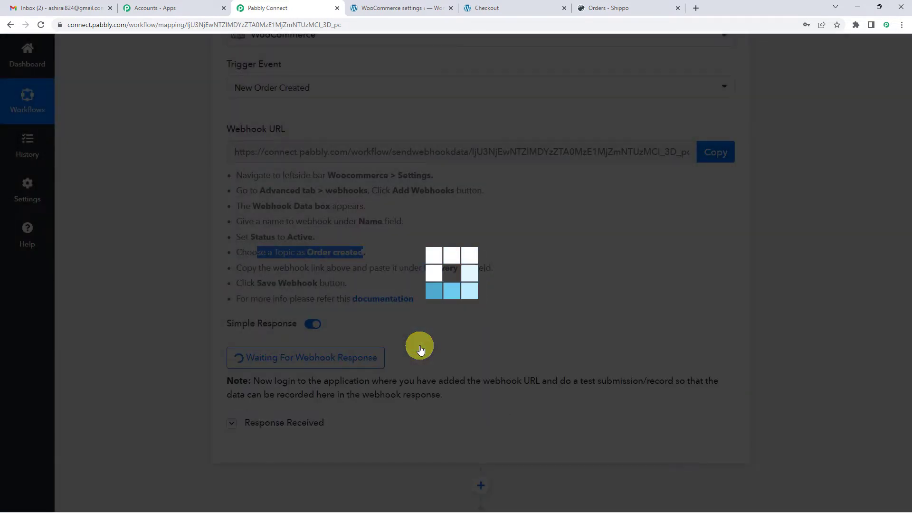
{"action": "scroll", "coordinate": [420, 346], "scroll_direction": "down", "scroll_amount": 2}
{"action": "scroll", "coordinate": [358, 306], "scroll_direction": "up", "scroll_amount": 5}
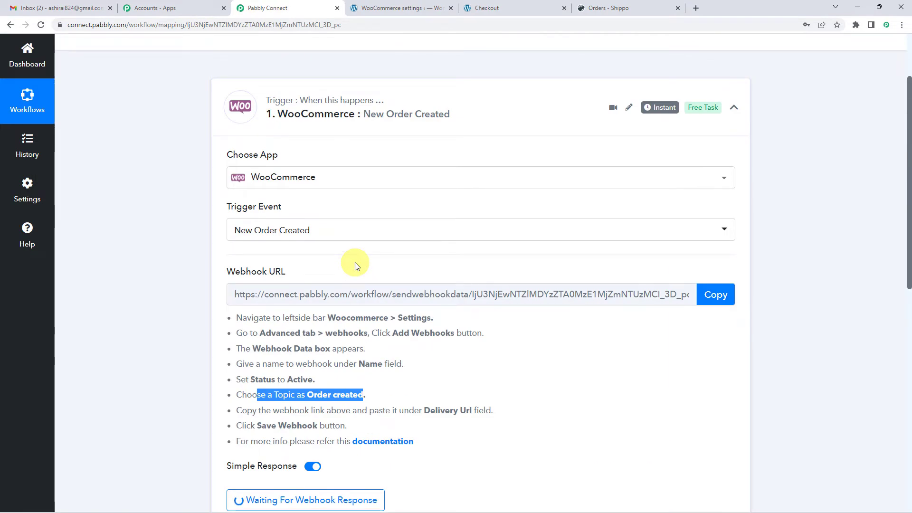
{"action": "scroll", "coordinate": [355, 264], "scroll_direction": "down", "scroll_amount": 2}
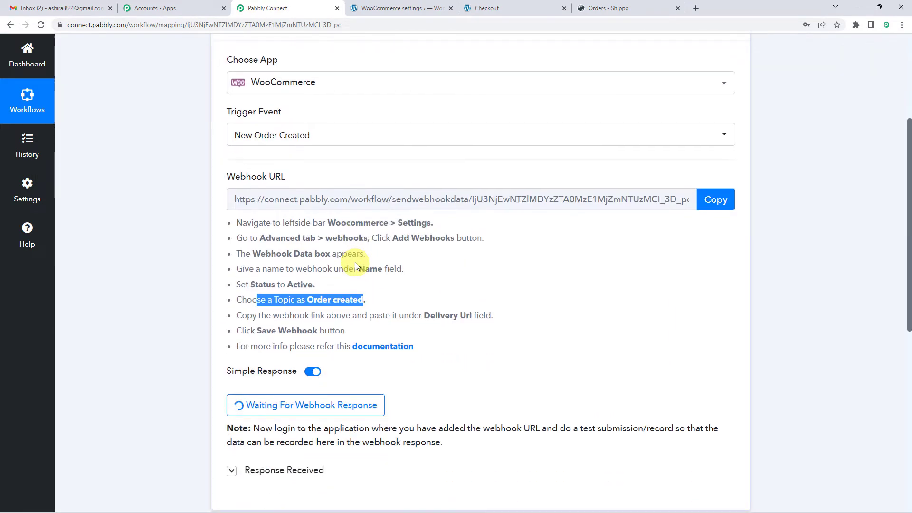
{"action": "scroll", "coordinate": [213, 264], "scroll_direction": "up", "scroll_amount": 1}
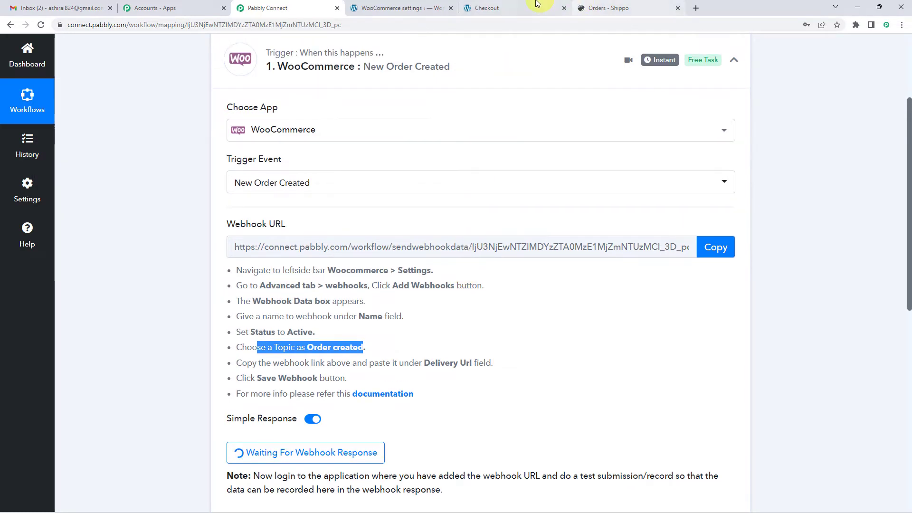
On the store's checkout page, review the filled-in billing details and place the cash-on-delivery test order for the white T-shirt.
{"action": "left_click", "coordinate": [515, 10]}
{"action": "scroll", "coordinate": [256, 304], "scroll_direction": "up", "scroll_amount": 4}
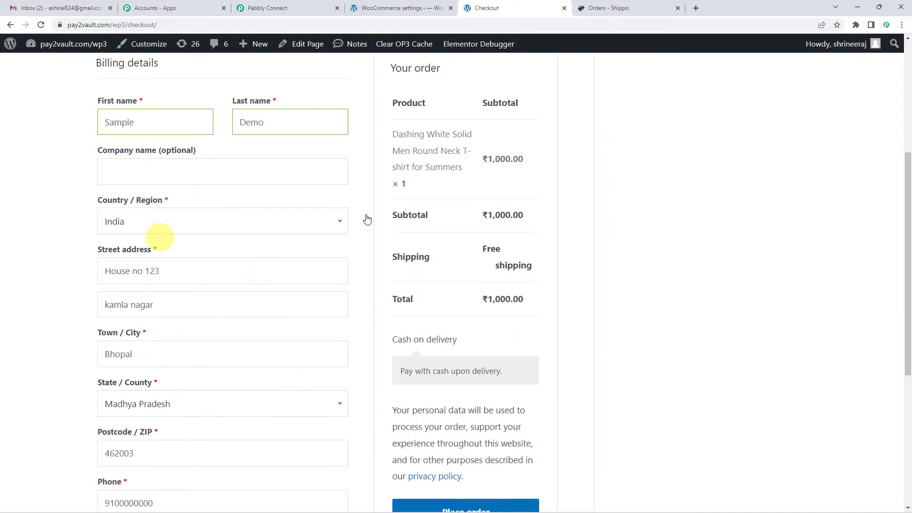
{"action": "scroll", "coordinate": [432, 214], "scroll_direction": "up", "scroll_amount": 3}
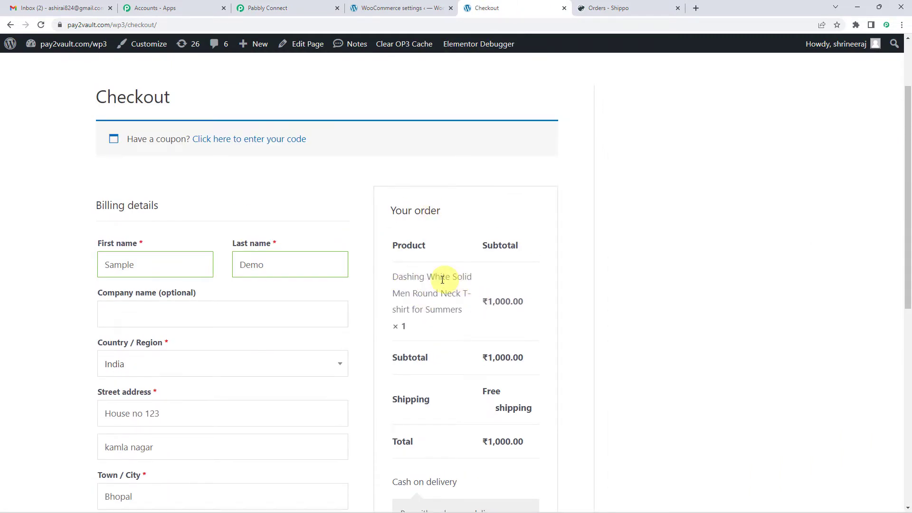
{"action": "scroll", "coordinate": [430, 265], "scroll_direction": "down", "scroll_amount": 2}
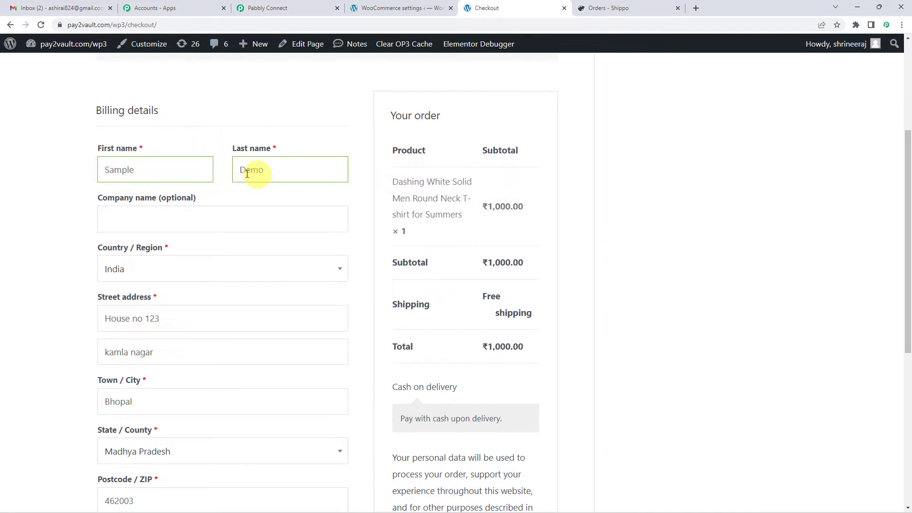
{"action": "scroll", "coordinate": [64, 283], "scroll_direction": "down", "scroll_amount": 2}
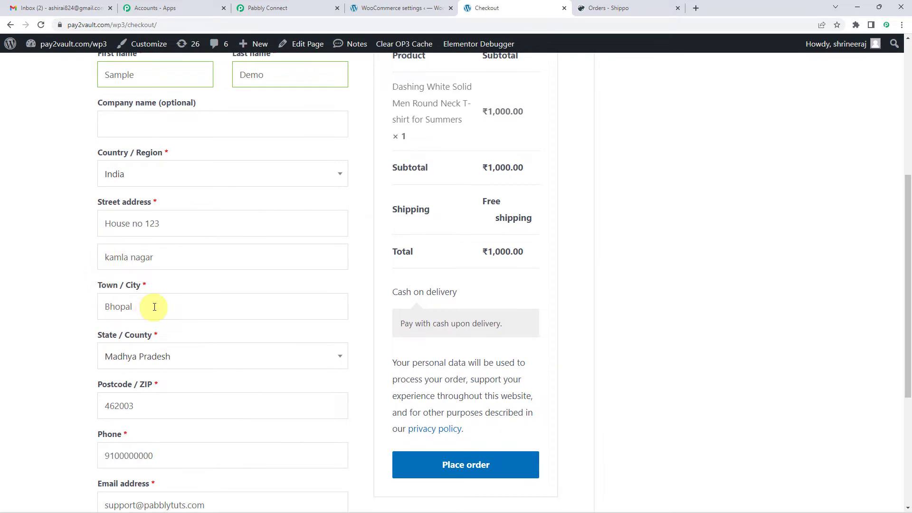
{"action": "scroll", "coordinate": [173, 292], "scroll_direction": "down", "scroll_amount": 2}
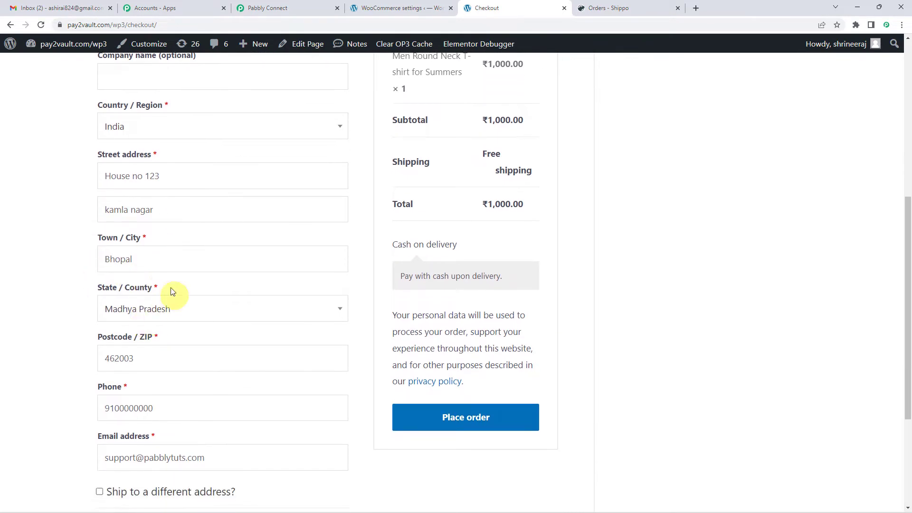
{"action": "scroll", "coordinate": [177, 339], "scroll_direction": "down", "scroll_amount": 2}
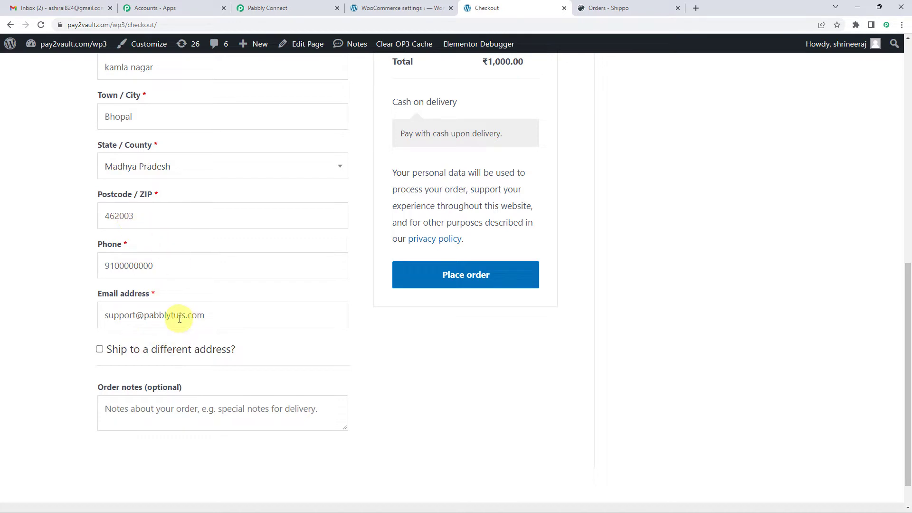
{"action": "left_click", "coordinate": [437, 281]}
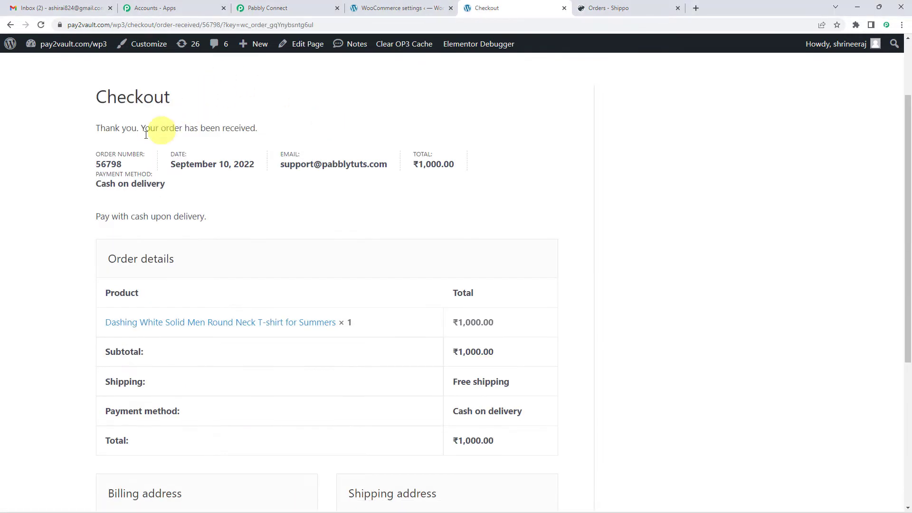
{"action": "scroll", "coordinate": [135, 151], "scroll_direction": "down", "scroll_amount": 1}
{"action": "scroll", "coordinate": [134, 150], "scroll_direction": "down", "scroll_amount": 2}
{"action": "scroll", "coordinate": [149, 138], "scroll_direction": "up", "scroll_amount": 1}
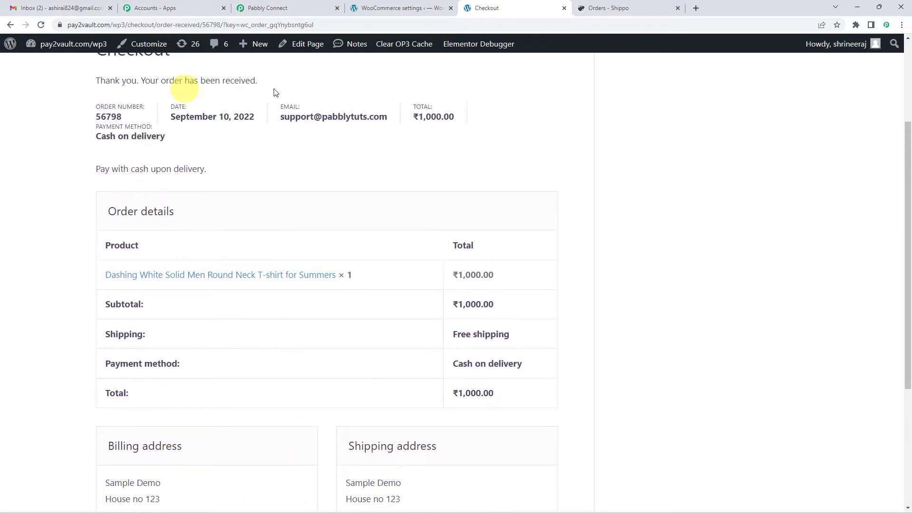
Return to Pabbly Connect and examine the shipping and payment details in the captured WooCommerce webhook response.
{"action": "left_click", "coordinate": [269, 8]}
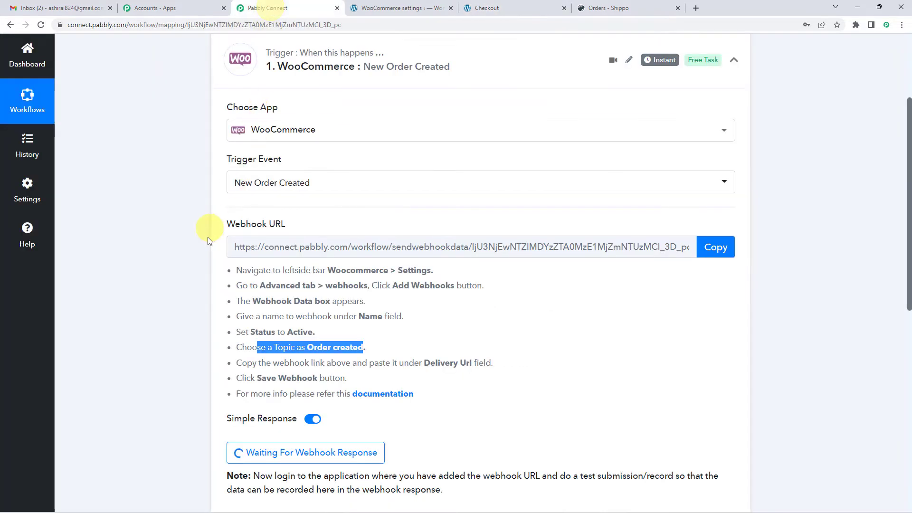
{"action": "scroll", "coordinate": [209, 238], "scroll_direction": "down", "scroll_amount": 2}
{"action": "scroll", "coordinate": [207, 237], "scroll_direction": "down", "scroll_amount": 1}
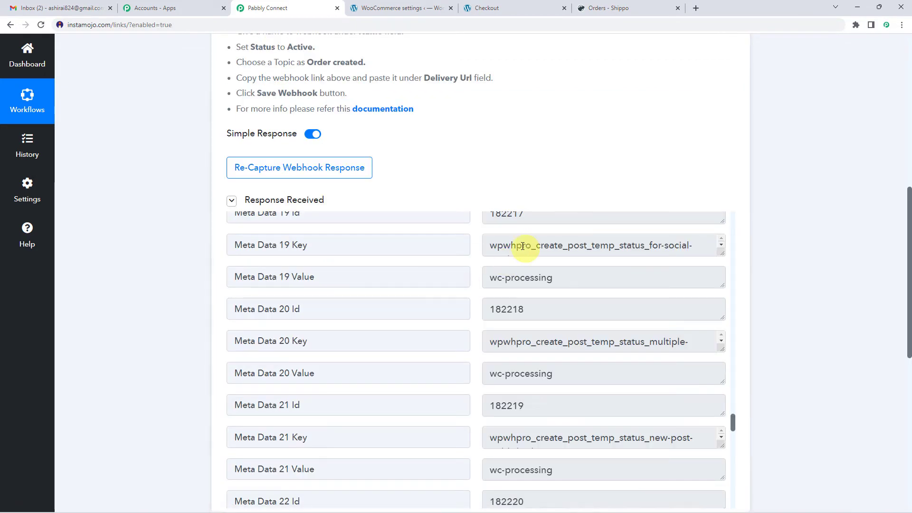
{"action": "scroll", "coordinate": [402, 323], "scroll_direction": "up", "scroll_amount": 3}
{"action": "scroll", "coordinate": [400, 298], "scroll_direction": "up", "scroll_amount": 15}
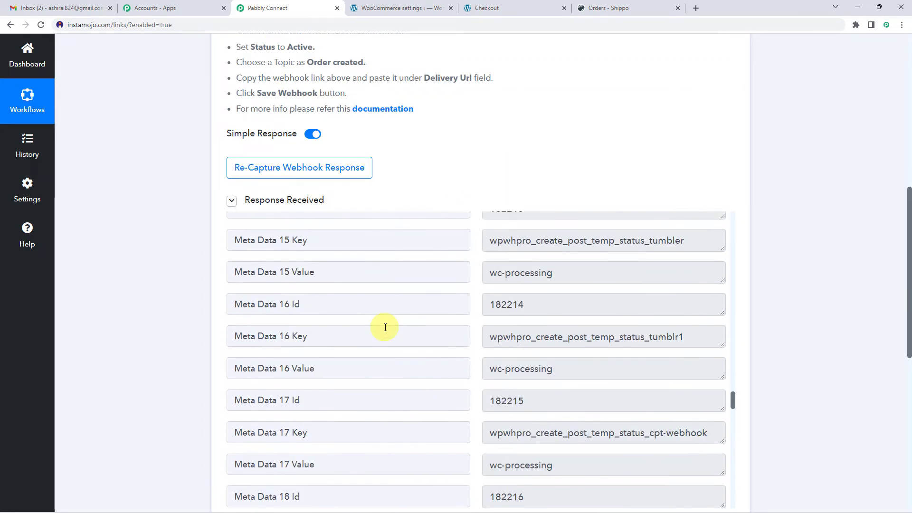
{"action": "scroll", "coordinate": [498, 312], "scroll_direction": "up", "scroll_amount": 20}
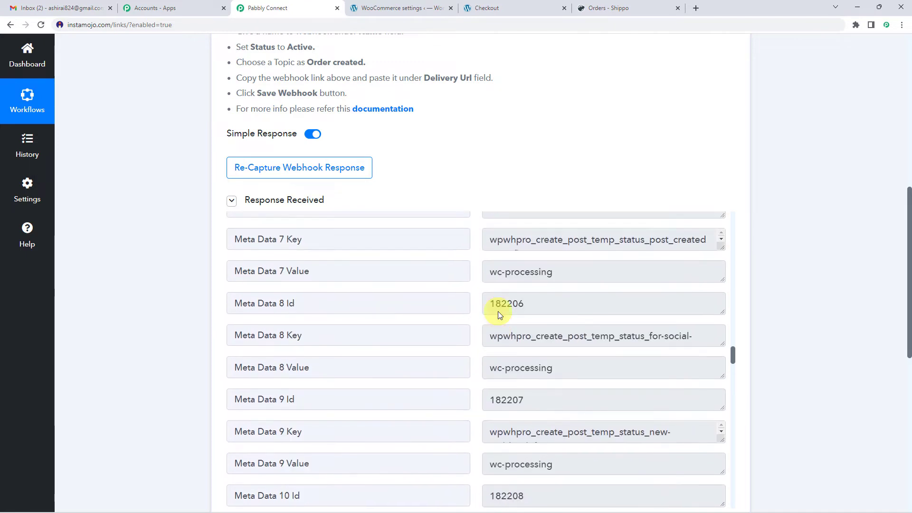
{"action": "scroll", "coordinate": [498, 312], "scroll_direction": "up", "scroll_amount": 9}
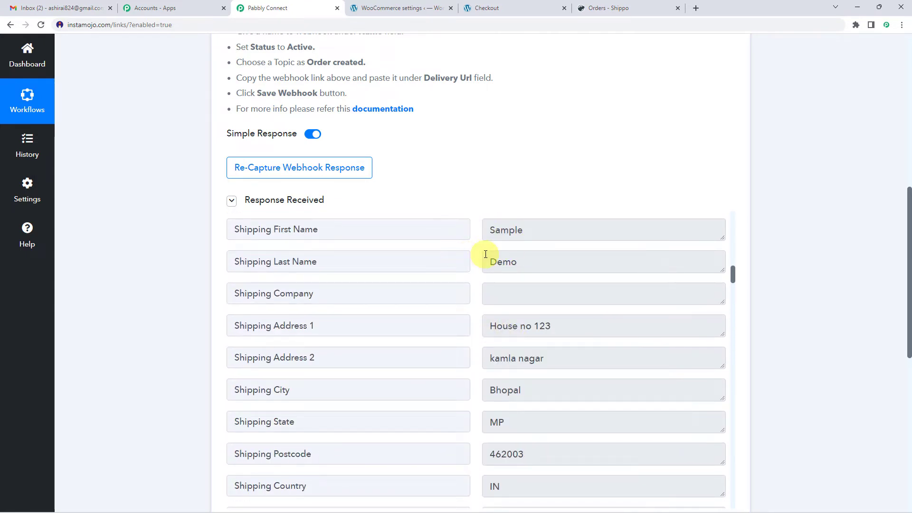
{"action": "scroll", "coordinate": [503, 268], "scroll_direction": "down", "scroll_amount": 2}
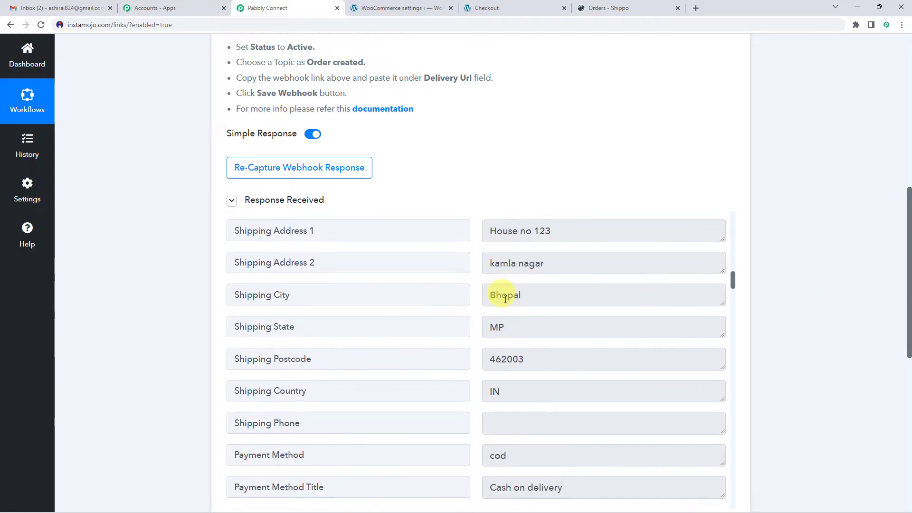
{"action": "scroll", "coordinate": [494, 195], "scroll_direction": "down", "scroll_amount": 3}
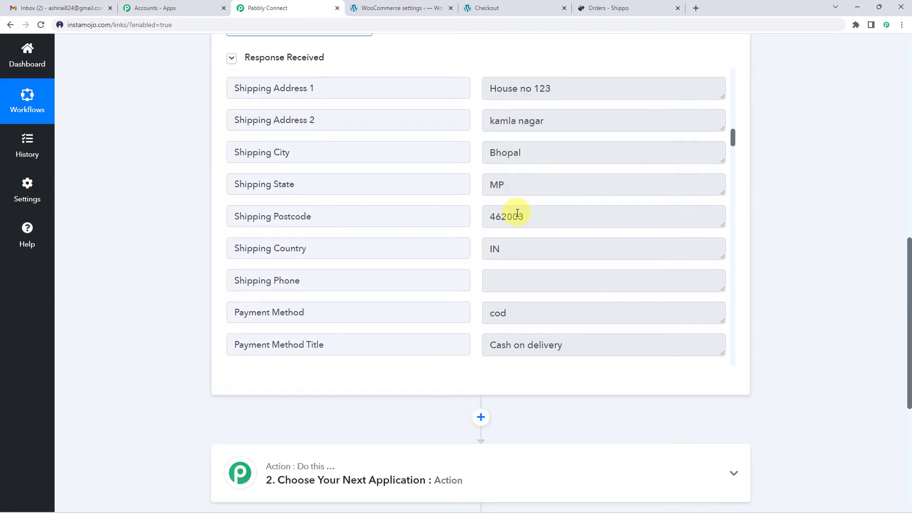
{"action": "scroll", "coordinate": [511, 215], "scroll_direction": "down", "scroll_amount": 3}
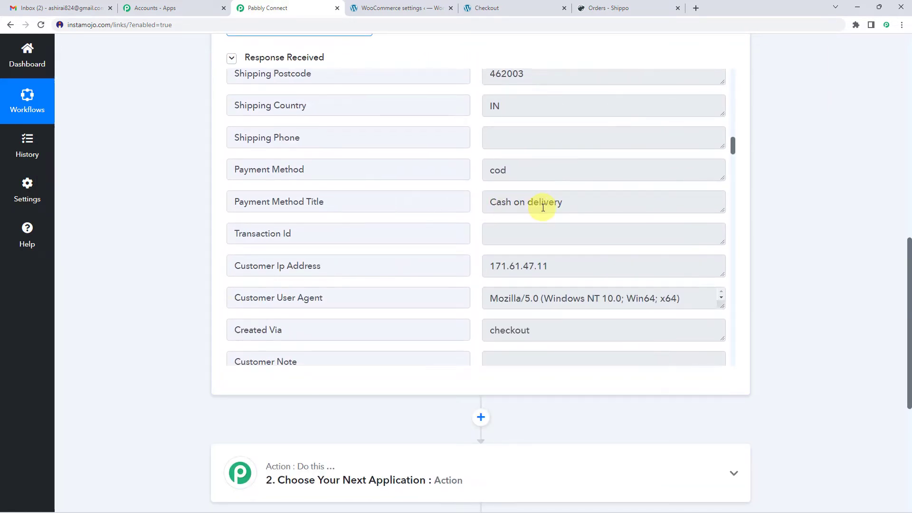
Examine the ordered product's name, quantity and subtotal among the line items of the captured webhook response.
{"action": "scroll", "coordinate": [543, 205], "scroll_direction": "down", "scroll_amount": 5}
{"action": "scroll", "coordinate": [543, 208], "scroll_direction": "down", "scroll_amount": 14}
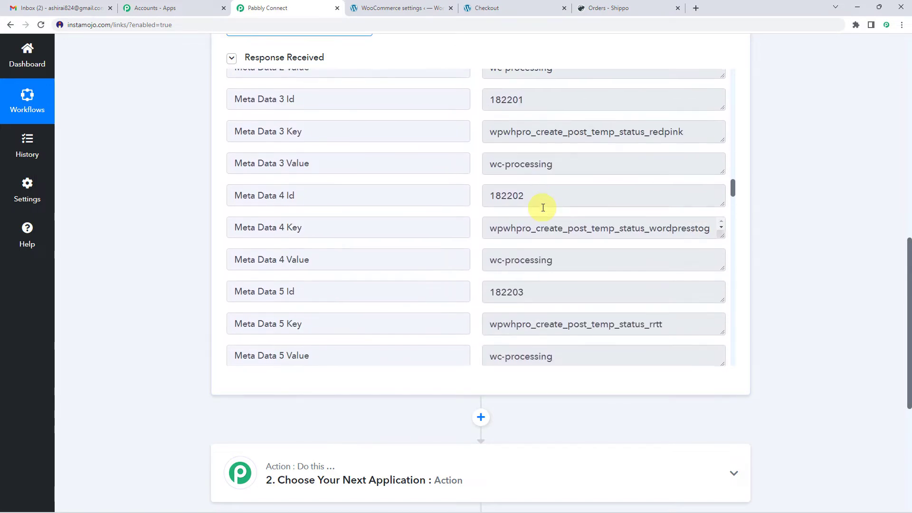
{"action": "scroll", "coordinate": [544, 208], "scroll_direction": "down", "scroll_amount": 11}
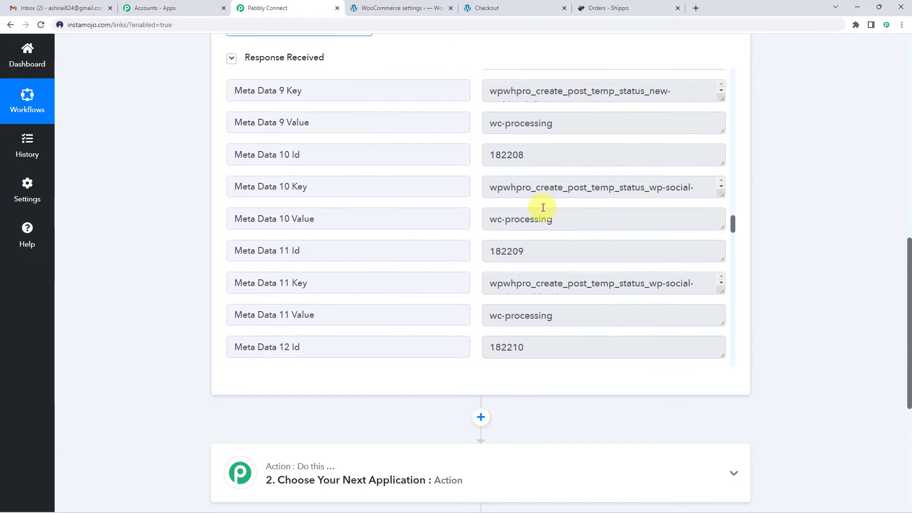
{"action": "scroll", "coordinate": [542, 207], "scroll_direction": "down", "scroll_amount": 5}
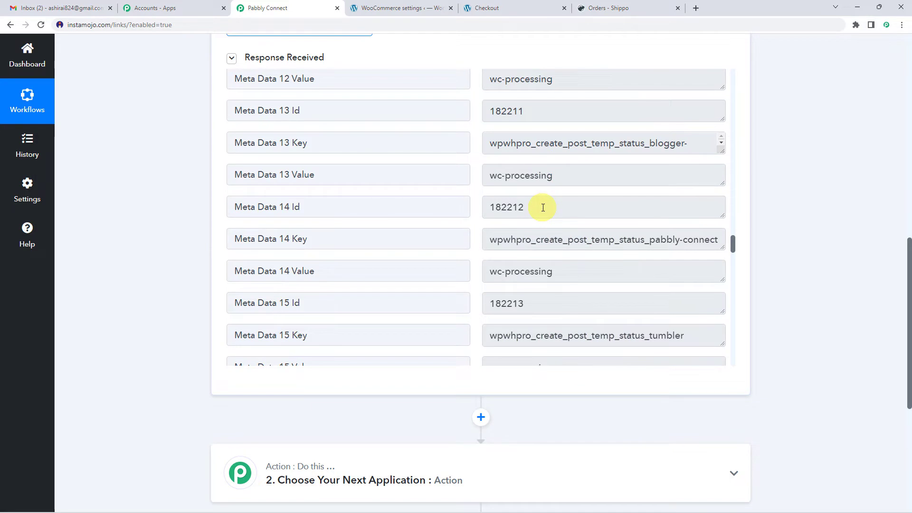
{"action": "scroll", "coordinate": [543, 207], "scroll_direction": "down", "scroll_amount": 20}
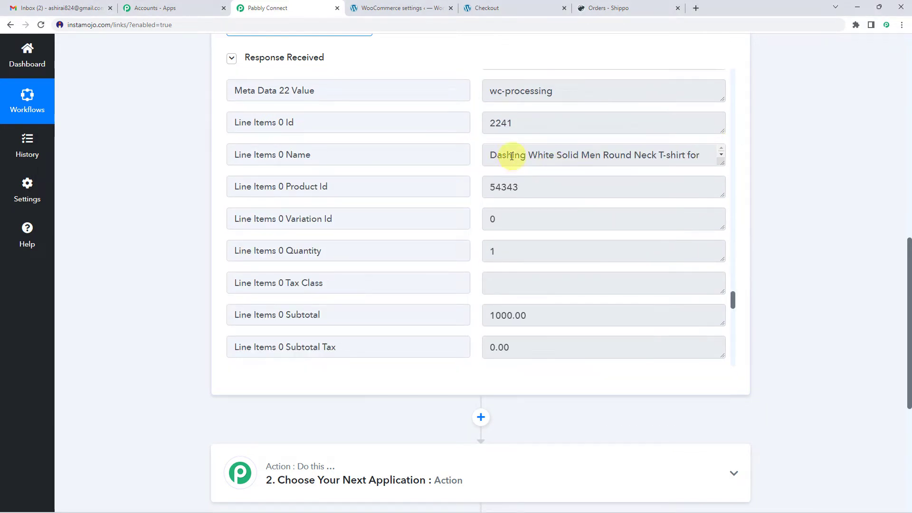
{"action": "left_click_drag", "start_coordinate": [504, 156], "coordinate": [632, 159]}
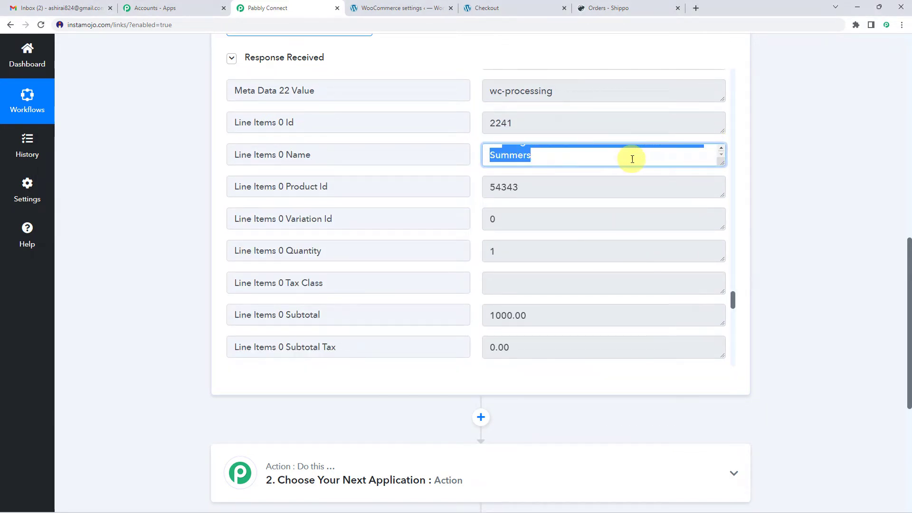
{"action": "left_click", "coordinate": [602, 159]}
{"action": "scroll", "coordinate": [591, 160], "scroll_direction": "up", "scroll_amount": 1}
{"action": "scroll", "coordinate": [523, 189], "scroll_direction": "down", "scroll_amount": 1}
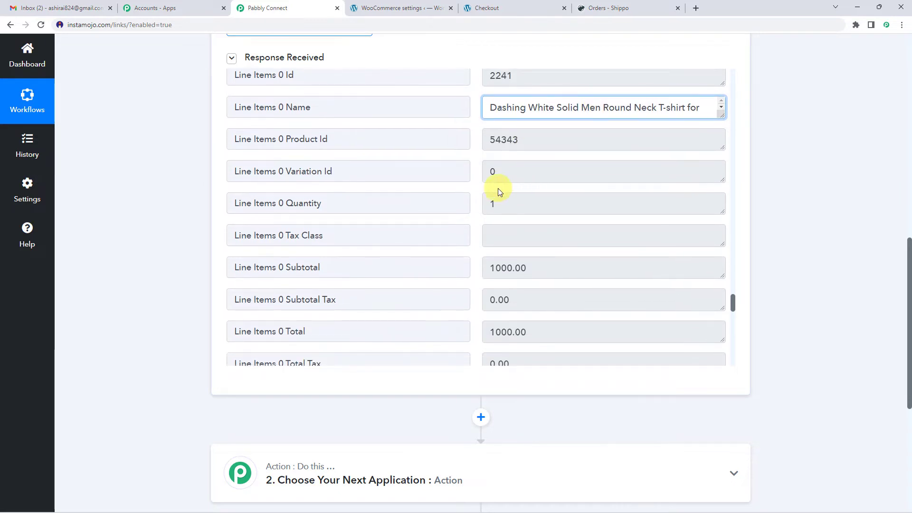
{"action": "left_click_drag", "start_coordinate": [507, 200], "coordinate": [486, 207]}
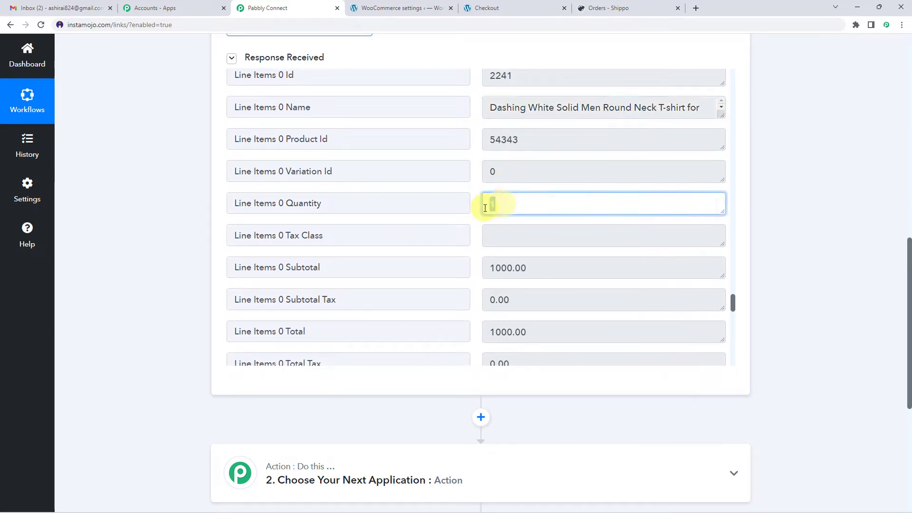
{"action": "double_click", "coordinate": [508, 261]}
{"action": "scroll", "coordinate": [190, 217], "scroll_direction": "up", "scroll_amount": 9}
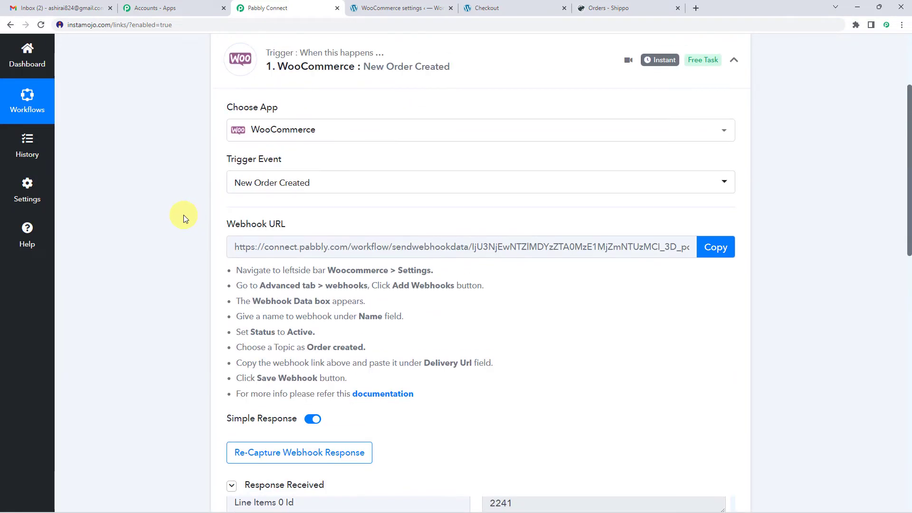
Search the action apps for "shipp" and choose Shippo as the app for the workflow's action step.
{"action": "scroll", "coordinate": [183, 215], "scroll_direction": "down", "scroll_amount": 12}
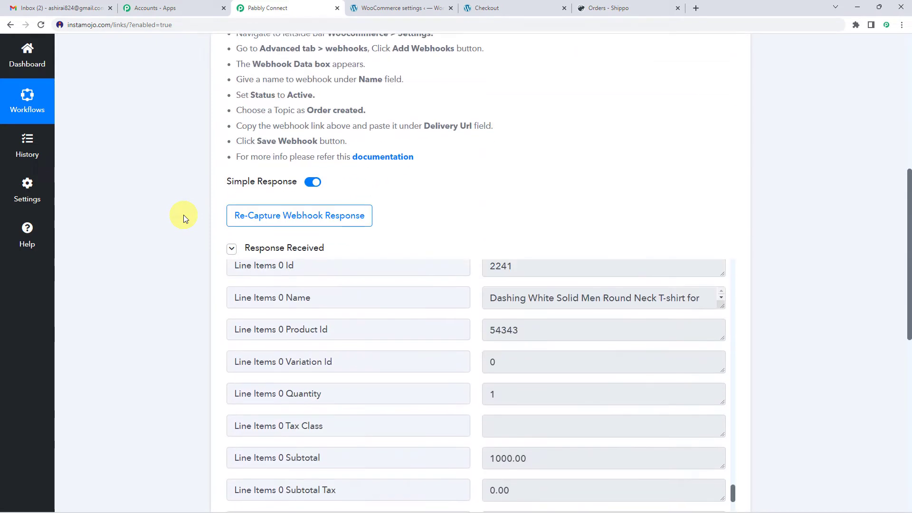
{"action": "scroll", "coordinate": [183, 215], "scroll_direction": "down", "scroll_amount": 1}
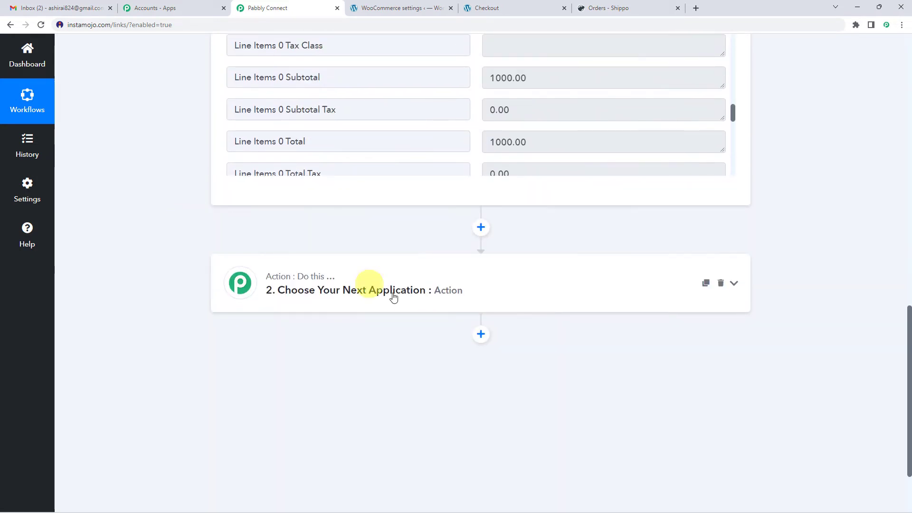
{"action": "left_click", "coordinate": [409, 296]}
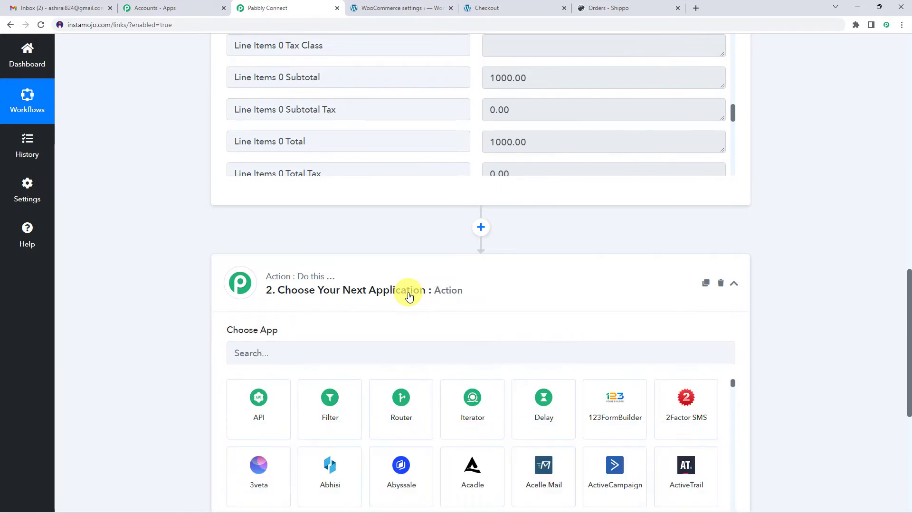
{"action": "scroll", "coordinate": [408, 294], "scroll_direction": "down", "scroll_amount": 1}
{"action": "left_click", "coordinate": [293, 307]}
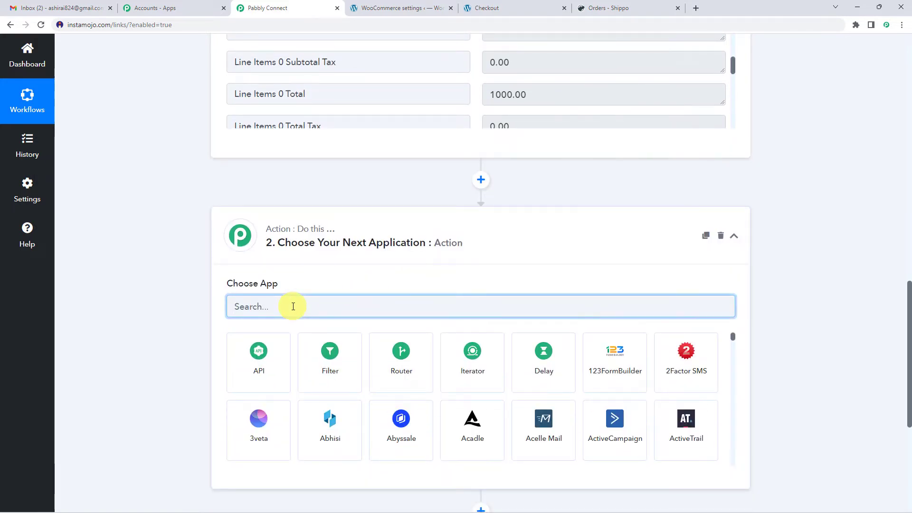
{"action": "type", "text": "shi"}
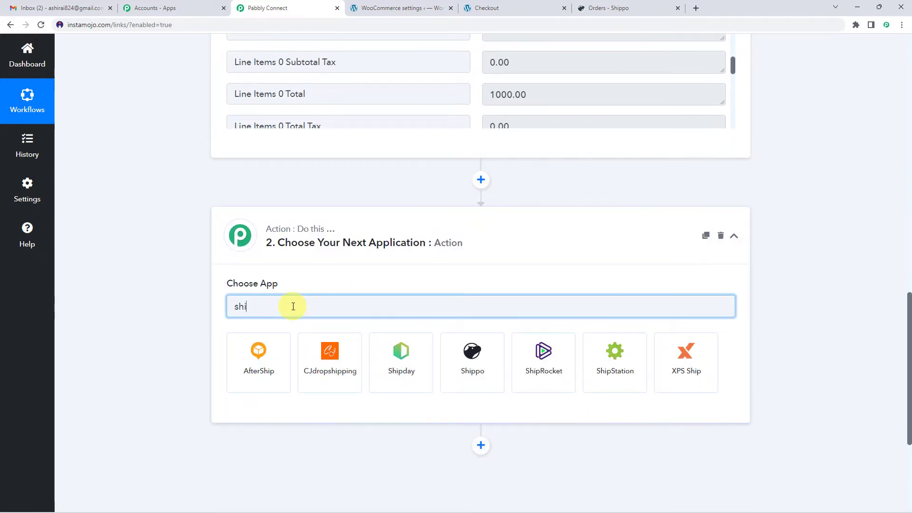
{"action": "type", "text": "pp"}
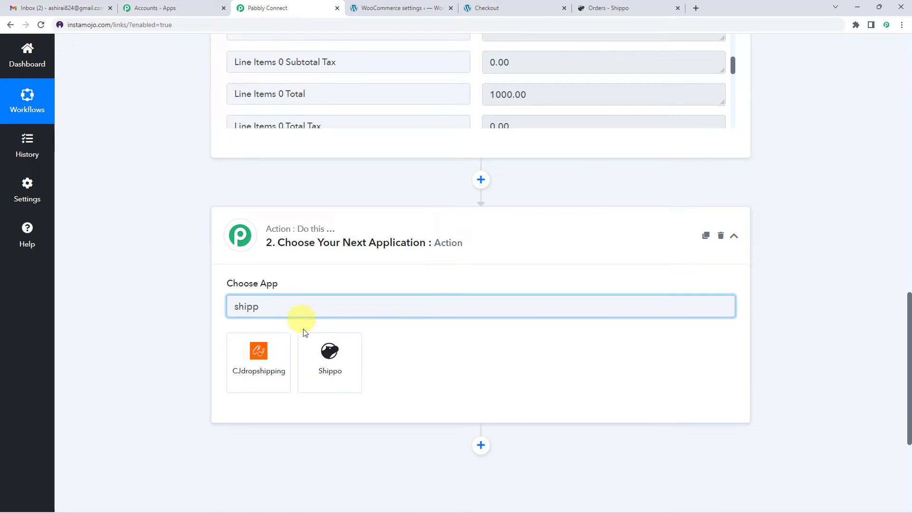
{"action": "left_click", "coordinate": [326, 350]}
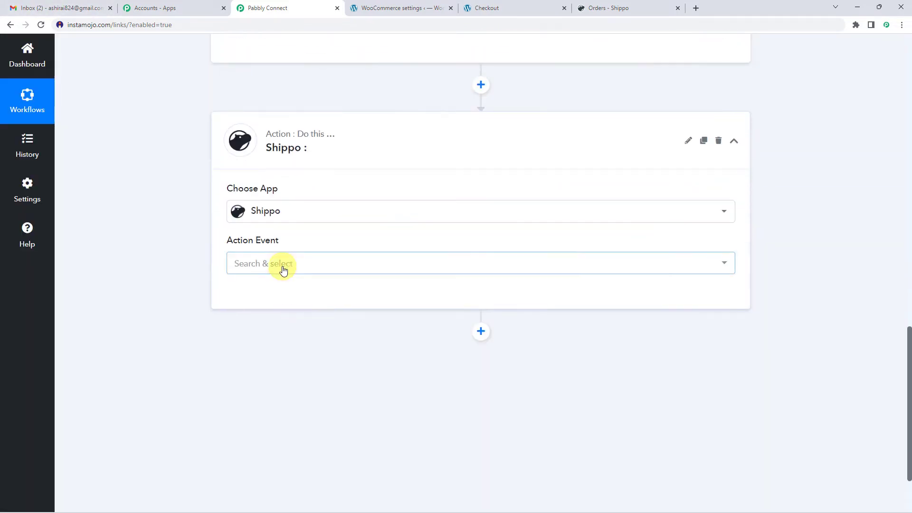
Set the Shippo action event to Create Order and begin connecting the account with a new connection.
{"action": "left_click", "coordinate": [284, 270]}
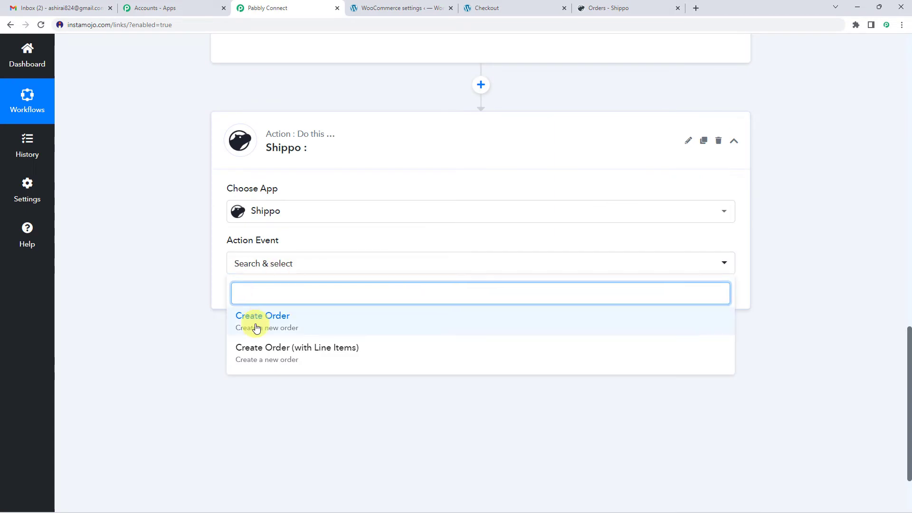
{"action": "left_click", "coordinate": [303, 328]}
{"action": "left_click", "coordinate": [272, 302]}
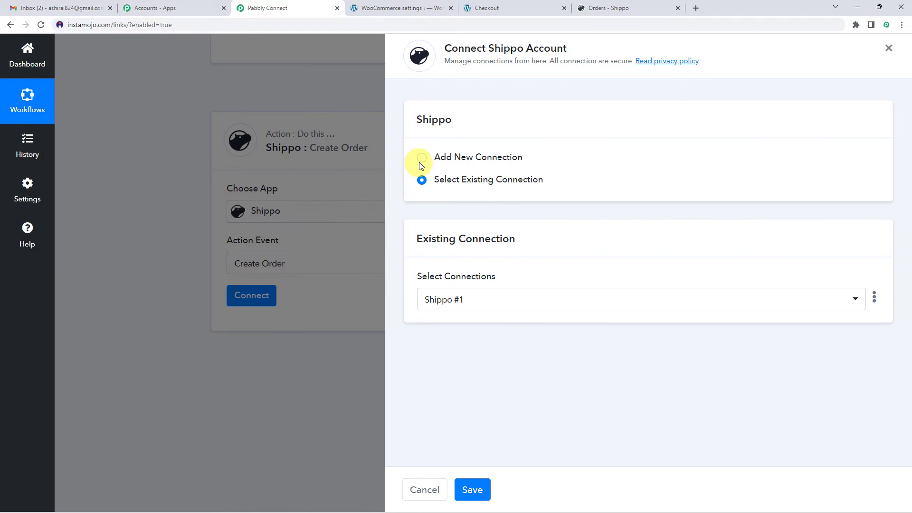
{"action": "left_click", "coordinate": [421, 162]}
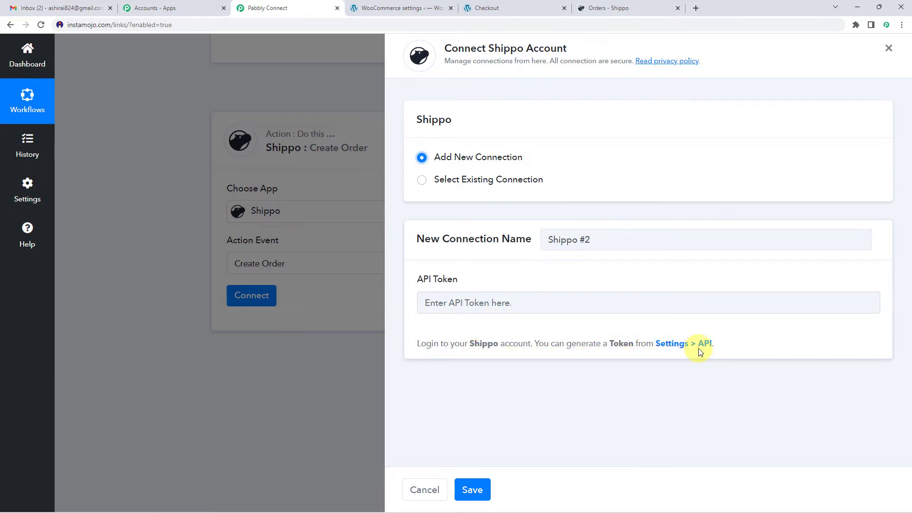
Switch to Shippo, generate a test token in the API settings and copy it.
{"action": "left_click", "coordinate": [611, 8]}
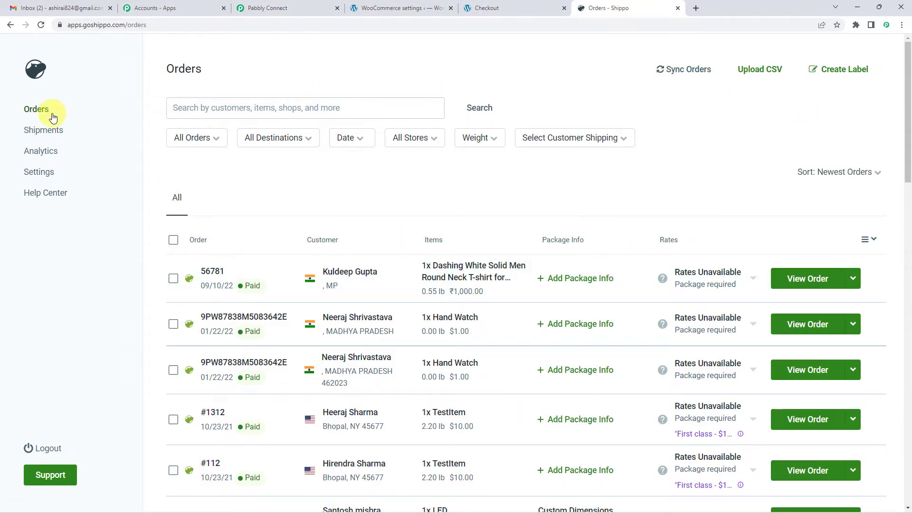
{"action": "left_click", "coordinate": [35, 177]}
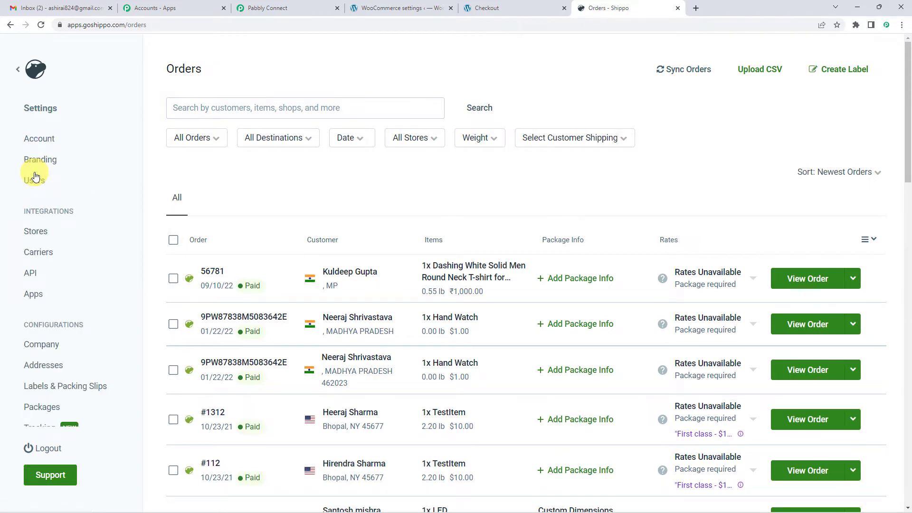
{"action": "scroll", "coordinate": [34, 173], "scroll_direction": "down", "scroll_amount": 1}
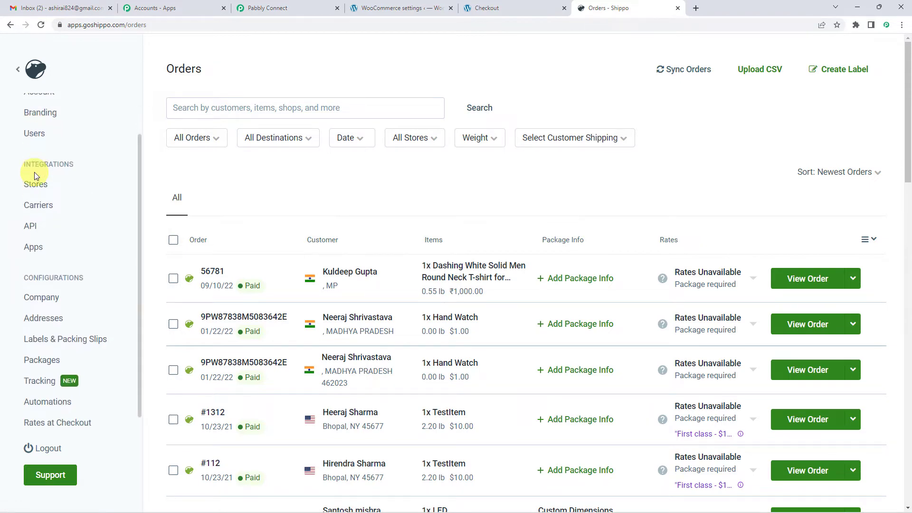
{"action": "left_click", "coordinate": [30, 230]}
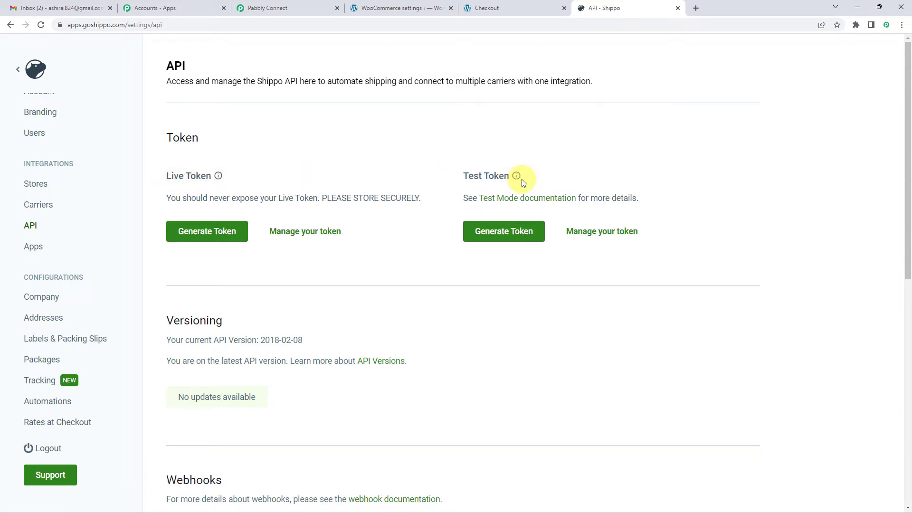
{"action": "left_click", "coordinate": [508, 238]}
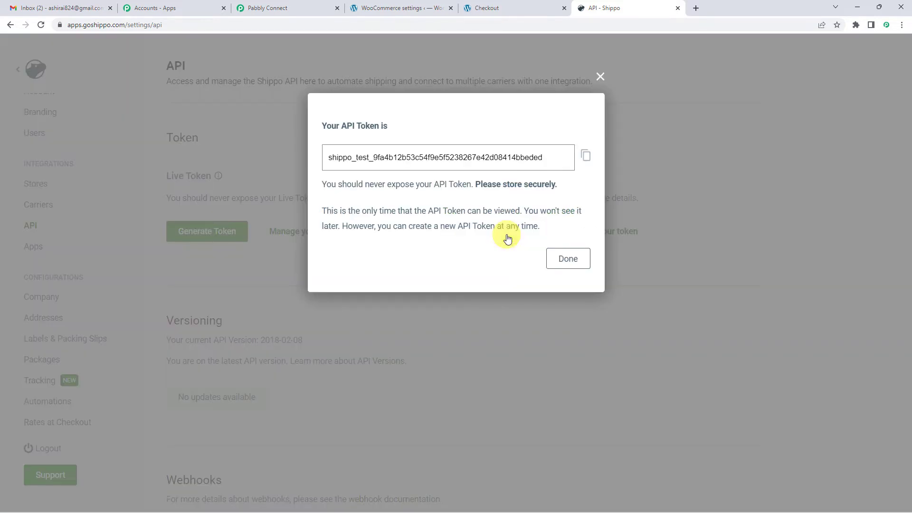
{"action": "left_click", "coordinate": [588, 160]}
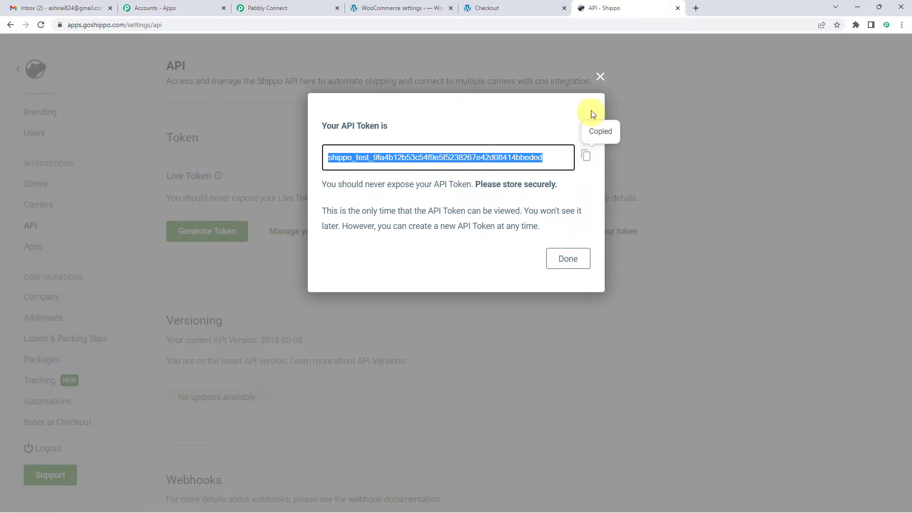
{"action": "left_click", "coordinate": [575, 258]}
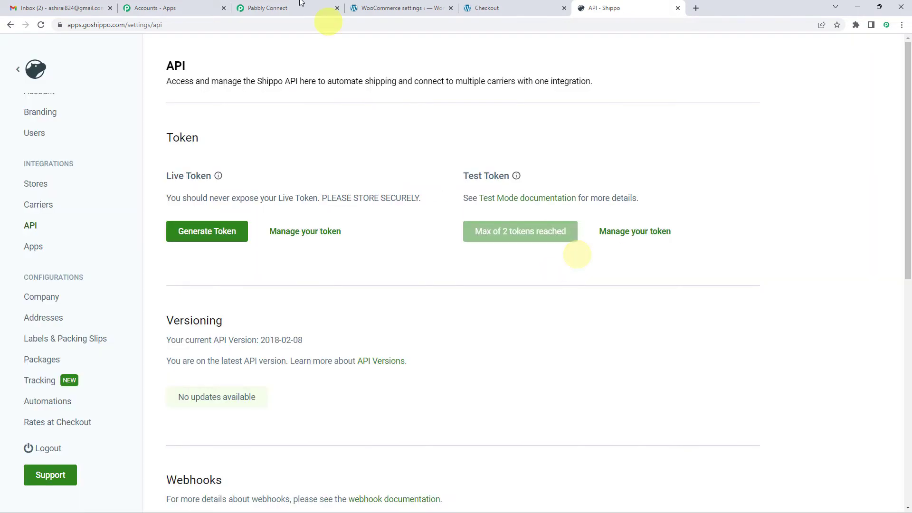
Return to Pabbly Connect, paste the Shippo API token into the new connection and save it.
{"action": "left_click", "coordinate": [260, 5]}
{"action": "left_click", "coordinate": [440, 298]}
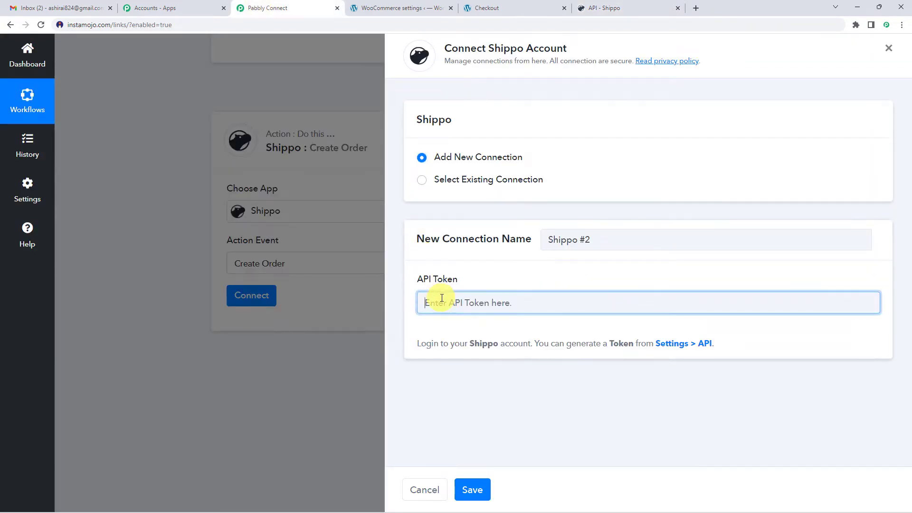
{"action": "key", "text": "ctrl+v"}
{"action": "left_click", "coordinate": [478, 492]}
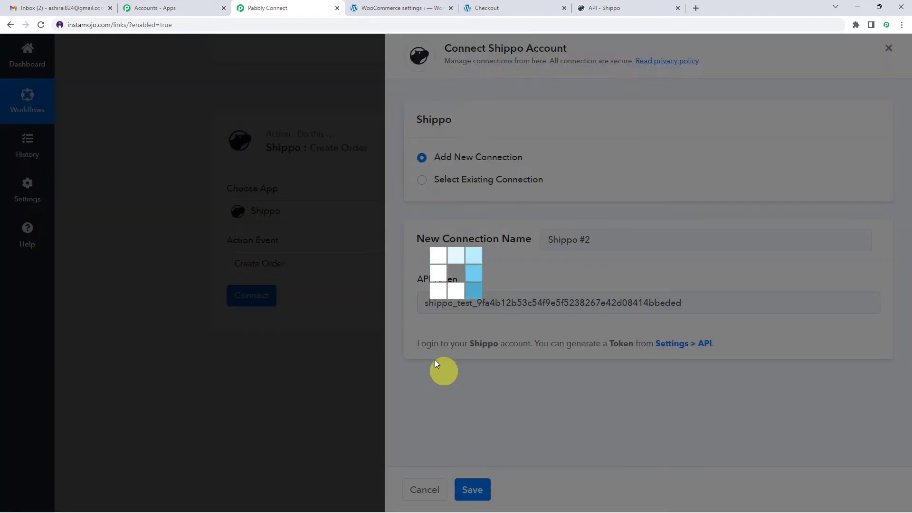
Review the Create Order fields for customer, sender, item, weight and order details.
{"action": "scroll", "coordinate": [328, 283], "scroll_direction": "down", "scroll_amount": 3}
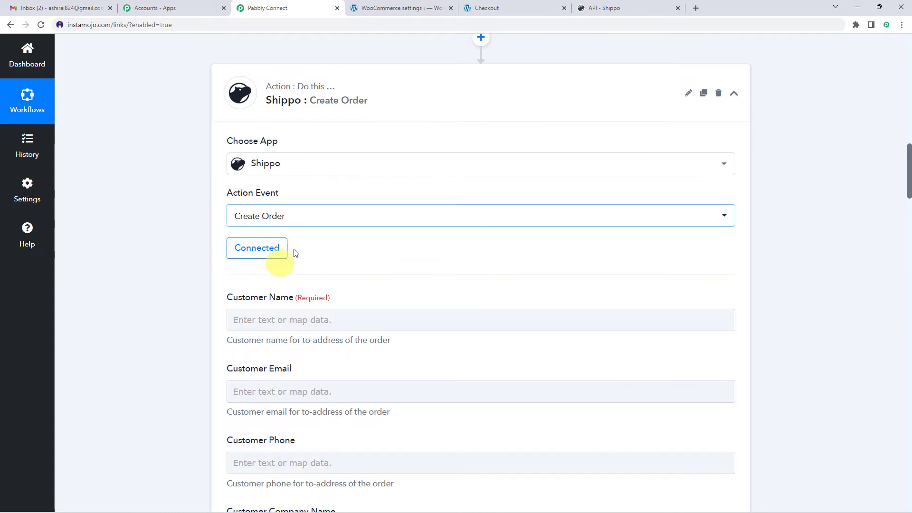
{"action": "scroll", "coordinate": [379, 252], "scroll_direction": "down", "scroll_amount": 2}
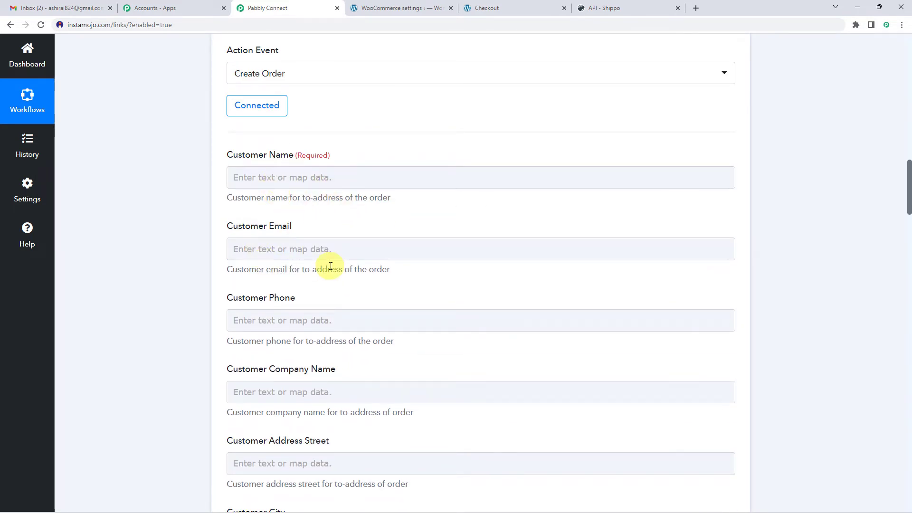
{"action": "scroll", "coordinate": [330, 266], "scroll_direction": "down", "scroll_amount": 2}
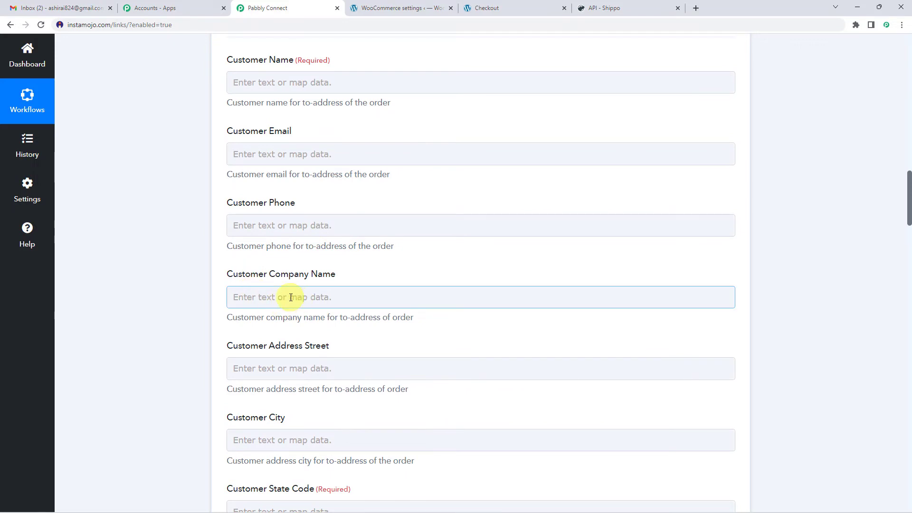
{"action": "scroll", "coordinate": [291, 298], "scroll_direction": "down", "scroll_amount": 2}
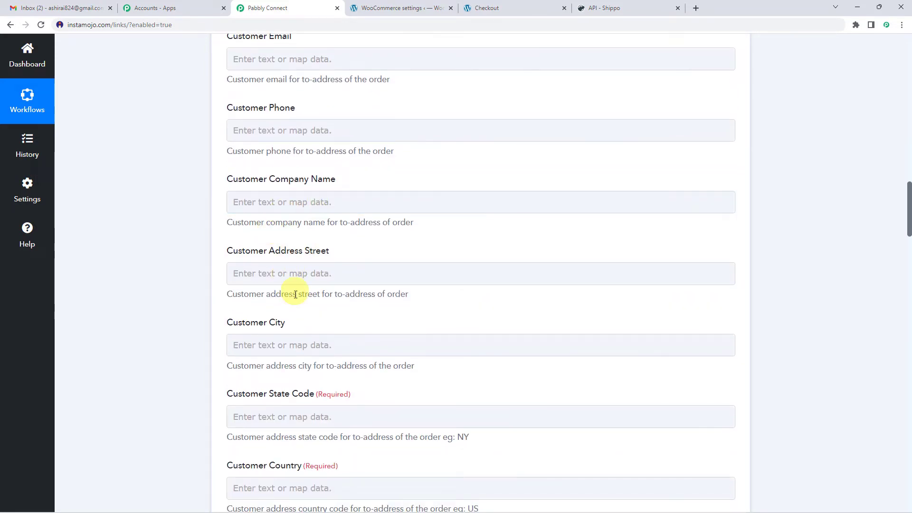
{"action": "scroll", "coordinate": [295, 295], "scroll_direction": "down", "scroll_amount": 11}
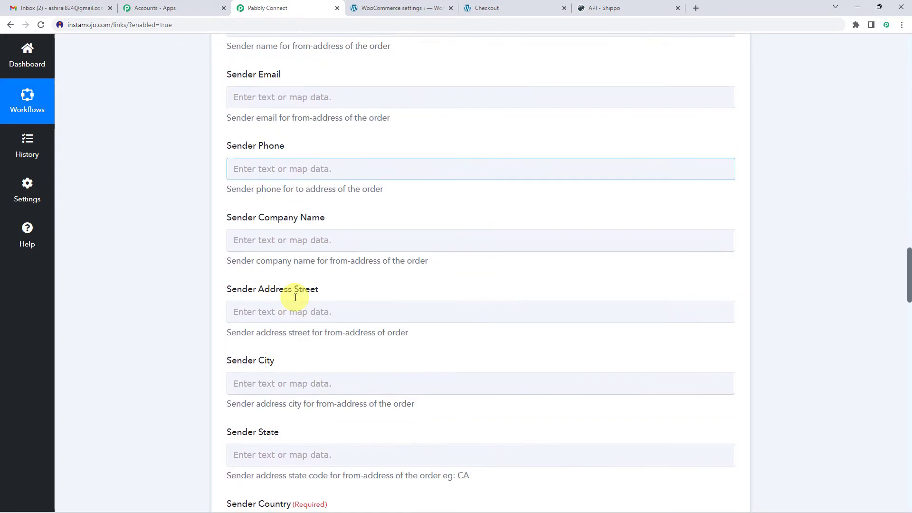
{"action": "scroll", "coordinate": [295, 297], "scroll_direction": "down", "scroll_amount": 10}
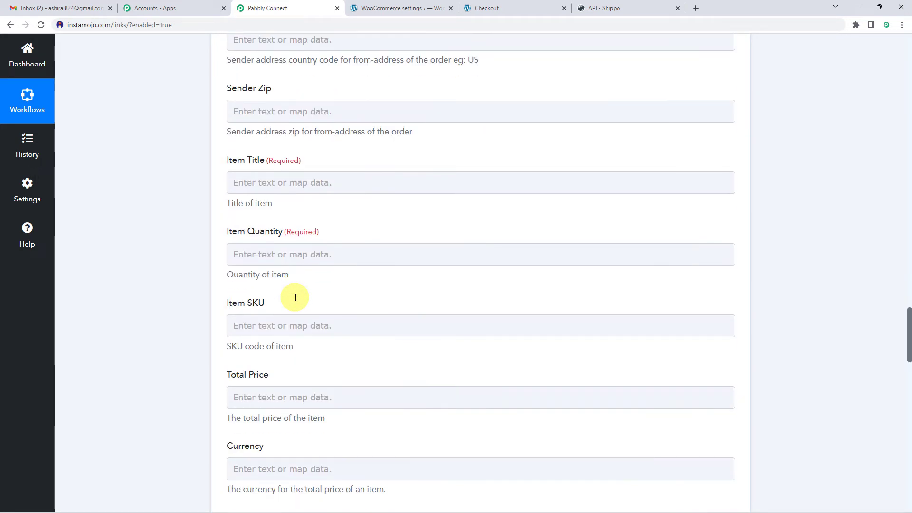
{"action": "scroll", "coordinate": [293, 274], "scroll_direction": "down", "scroll_amount": 3}
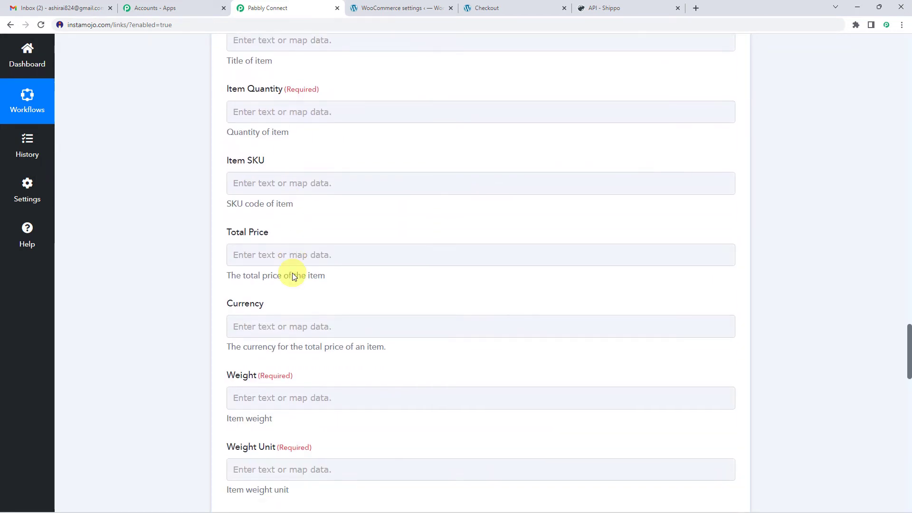
{"action": "scroll", "coordinate": [293, 277], "scroll_direction": "down", "scroll_amount": 3}
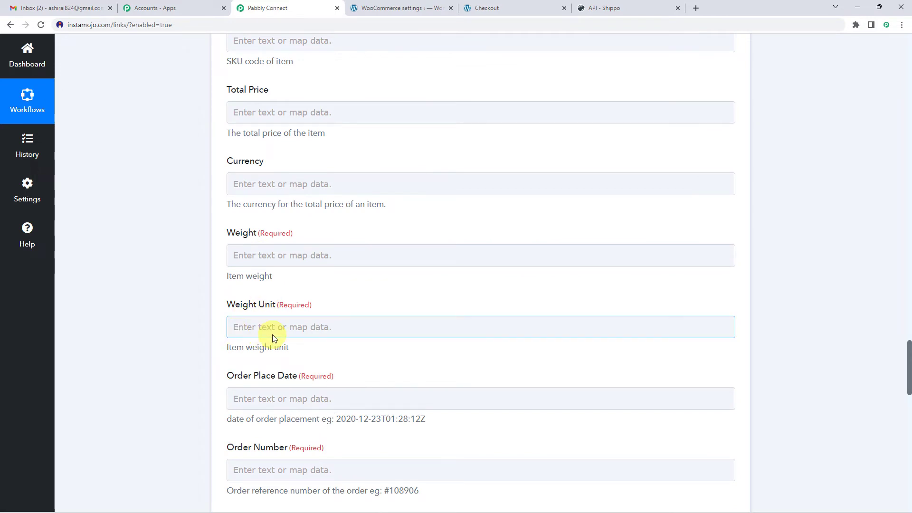
Examine the captured WooCommerce order response for item weight data.
{"action": "scroll", "coordinate": [181, 330], "scroll_direction": "up", "scroll_amount": 20}
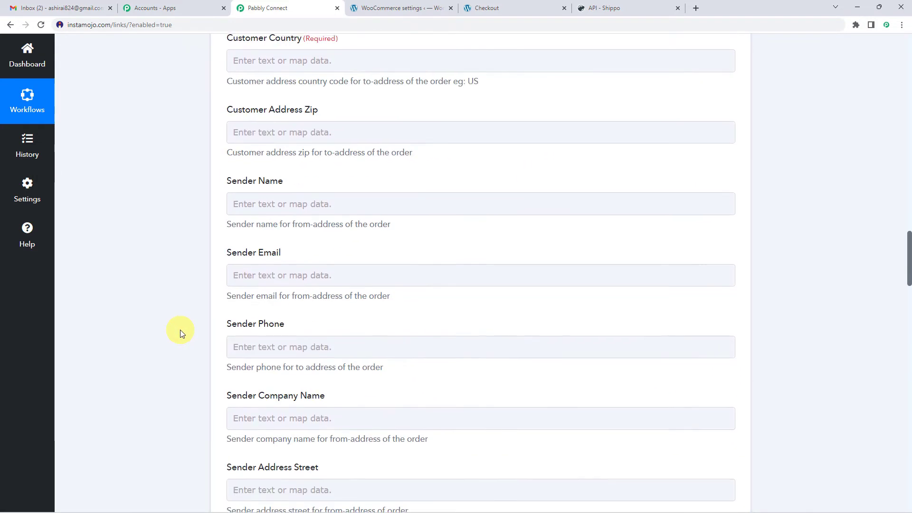
{"action": "scroll", "coordinate": [181, 330], "scroll_direction": "up", "scroll_amount": 20}
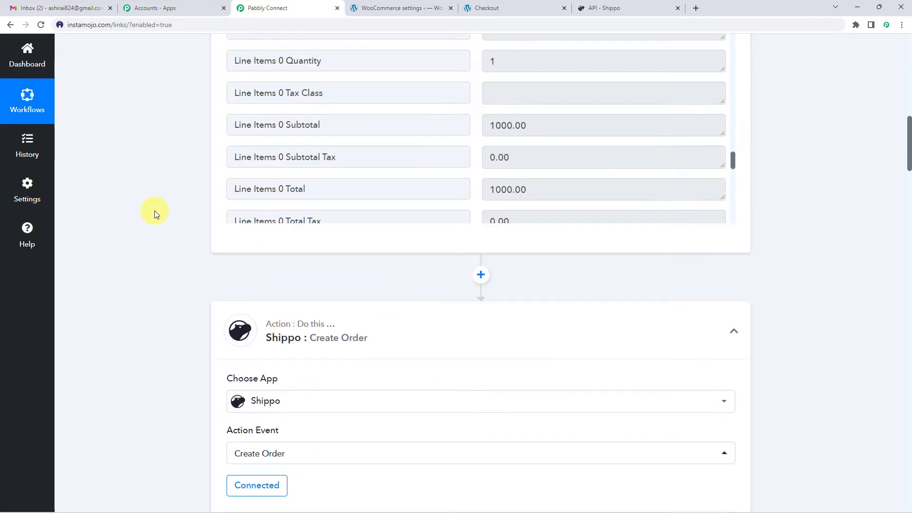
{"action": "scroll", "coordinate": [157, 214], "scroll_direction": "up", "scroll_amount": 3}
{"action": "scroll", "coordinate": [374, 209], "scroll_direction": "up", "scroll_amount": 4}
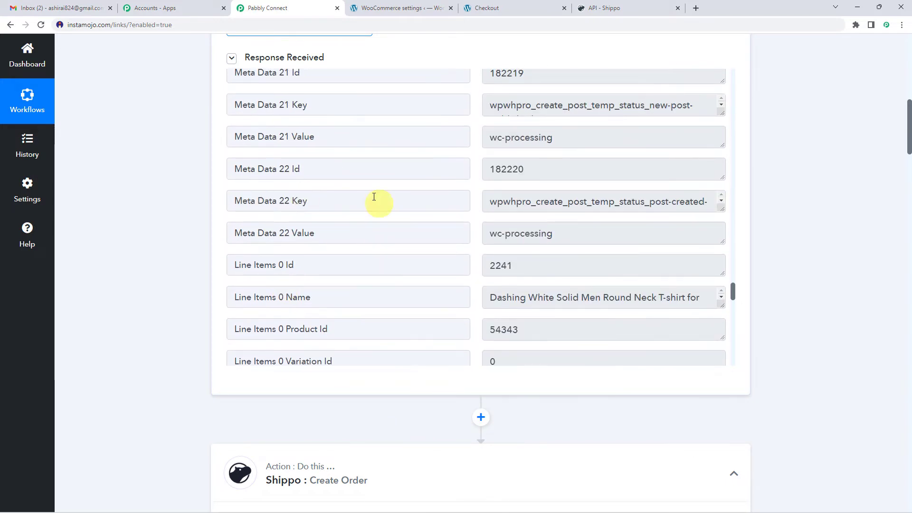
{"action": "scroll", "coordinate": [138, 246], "scroll_direction": "up", "scroll_amount": 4}
{"action": "scroll", "coordinate": [576, 298], "scroll_direction": "up", "scroll_amount": 10}
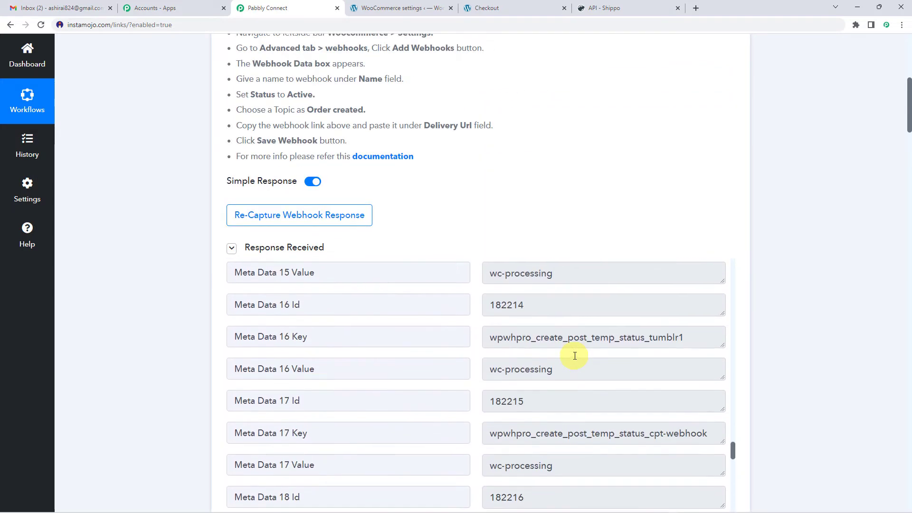
{"action": "scroll", "coordinate": [575, 356], "scroll_direction": "up", "scroll_amount": 20}
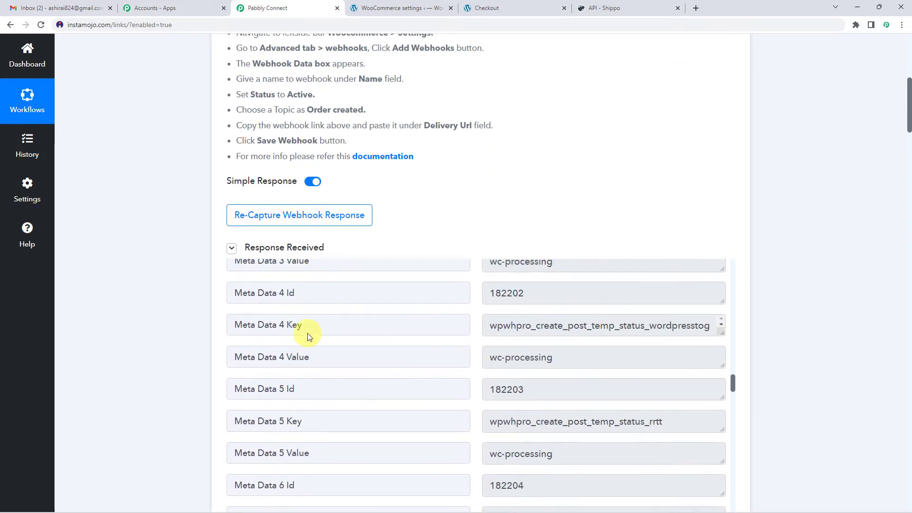
{"action": "scroll", "coordinate": [408, 312], "scroll_direction": "up", "scroll_amount": 4}
{"action": "scroll", "coordinate": [407, 312], "scroll_direction": "down", "scroll_amount": 3}
{"action": "scroll", "coordinate": [591, 224], "scroll_direction": "down", "scroll_amount": 4}
{"action": "scroll", "coordinate": [546, 254], "scroll_direction": "down", "scroll_amount": 5}
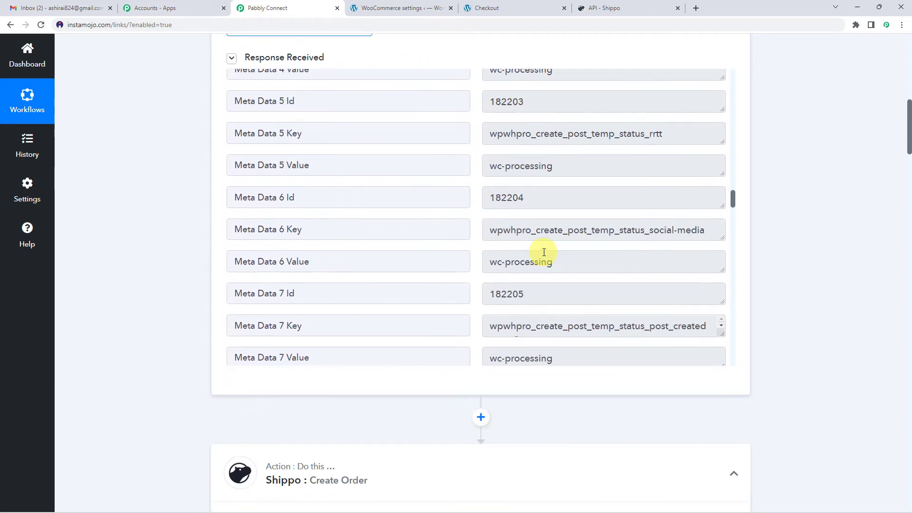
{"action": "scroll", "coordinate": [545, 253], "scroll_direction": "down", "scroll_amount": 5}
Search the page for "weight" and check the line item fields in the captured WooCommerce order response.
{"action": "key", "text": "ctrl+f"}
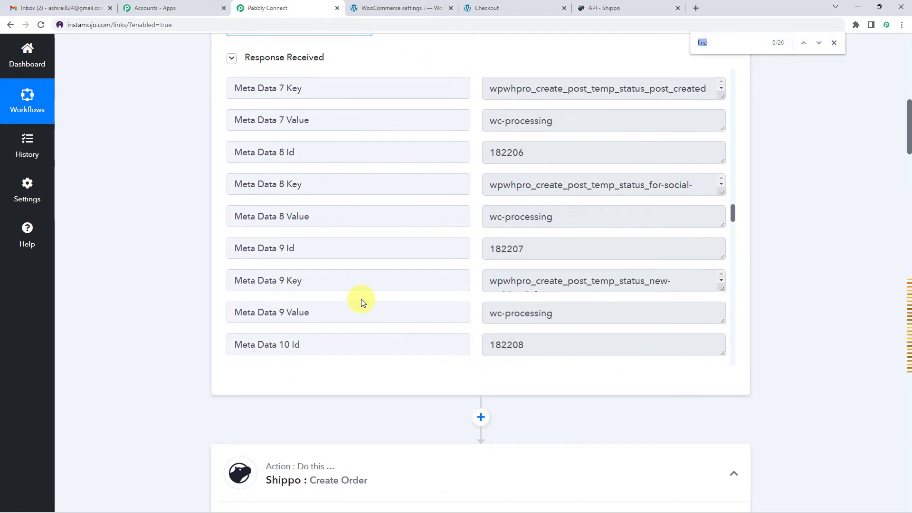
{"action": "type", "text": "wei"}
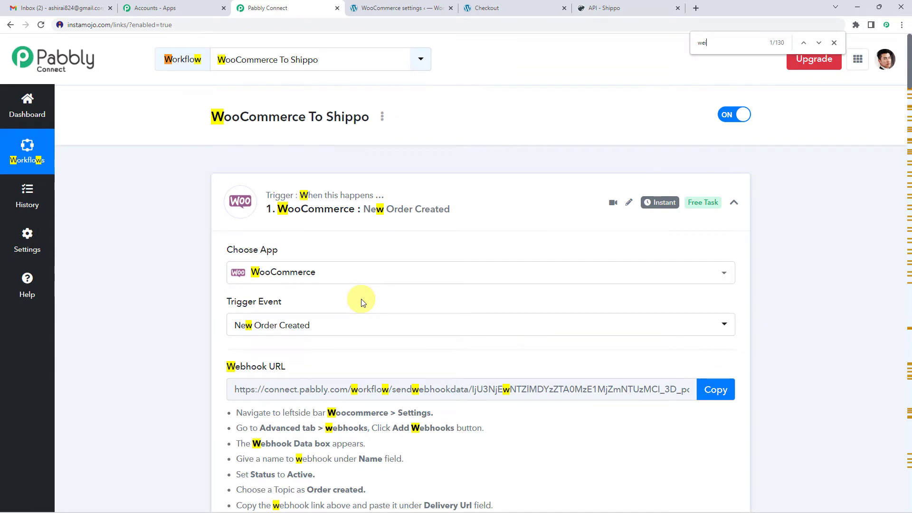
{"action": "type", "text": "ght"}
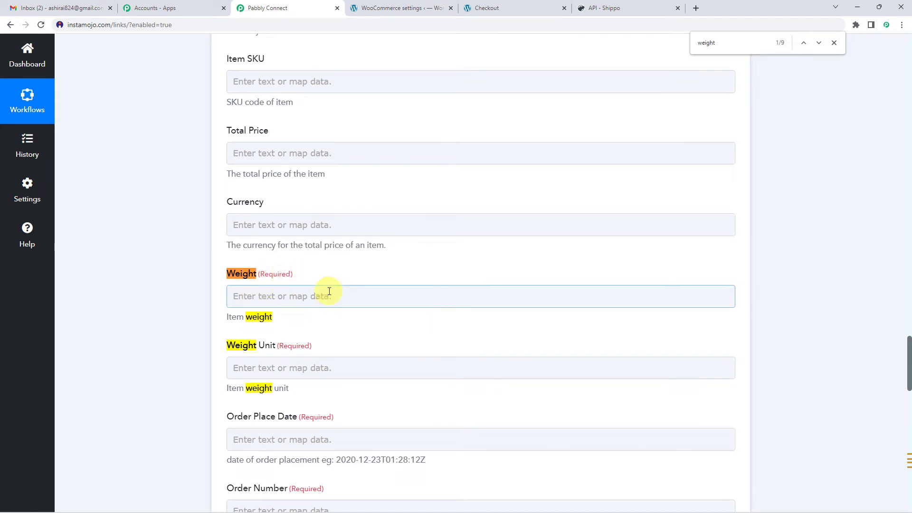
{"action": "key", "text": "Return"}
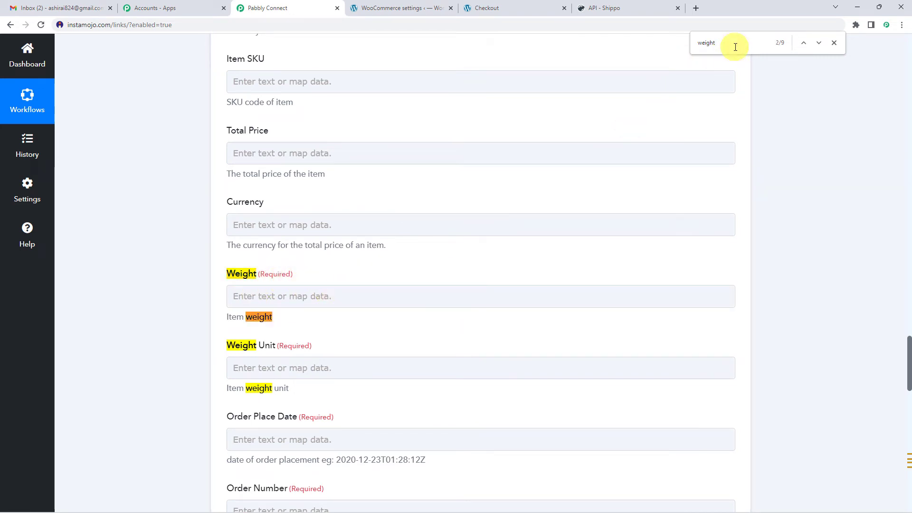
{"action": "scroll", "coordinate": [148, 333], "scroll_direction": "up", "scroll_amount": 10}
{"action": "scroll", "coordinate": [149, 333], "scroll_direction": "up", "scroll_amount": 20}
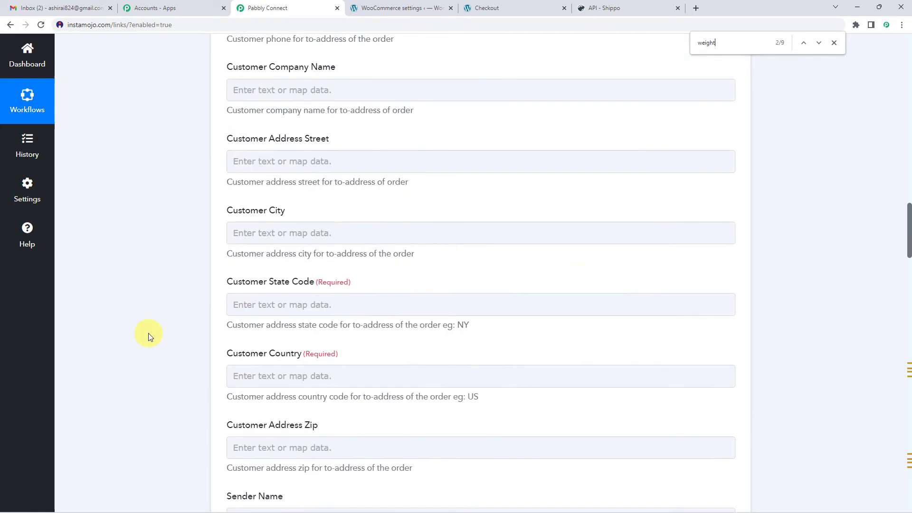
{"action": "scroll", "coordinate": [406, 218], "scroll_direction": "up", "scroll_amount": 1}
{"action": "scroll", "coordinate": [418, 210], "scroll_direction": "up", "scroll_amount": 3}
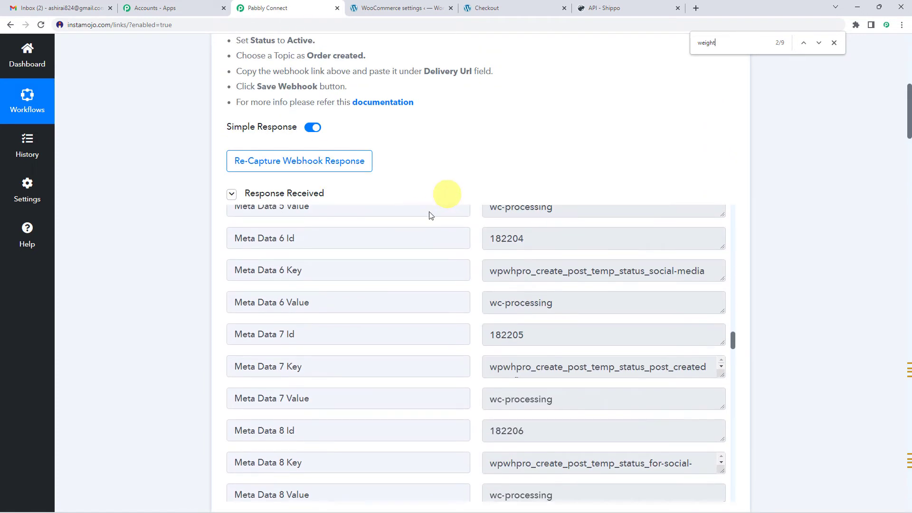
{"action": "scroll", "coordinate": [489, 278], "scroll_direction": "down", "scroll_amount": 8}
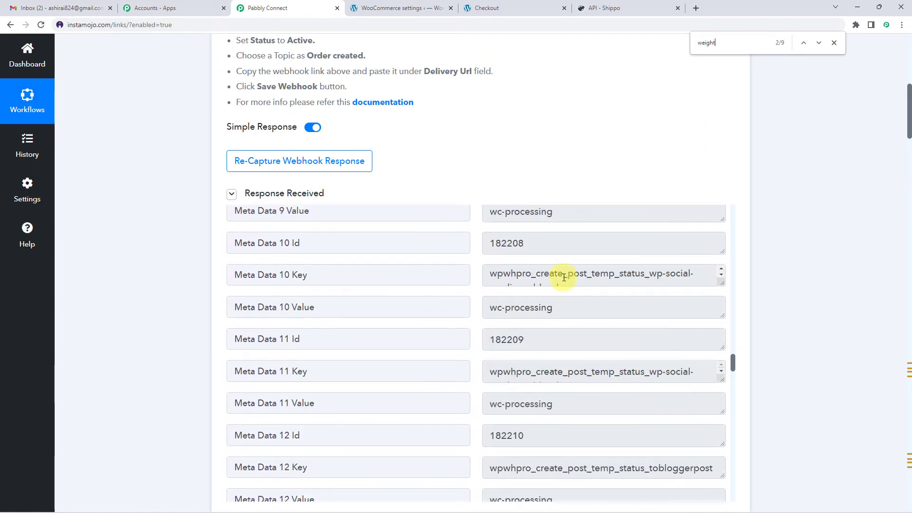
{"action": "scroll", "coordinate": [570, 275], "scroll_direction": "down", "scroll_amount": 10}
{"action": "scroll", "coordinate": [370, 354], "scroll_direction": "down", "scroll_amount": 9}
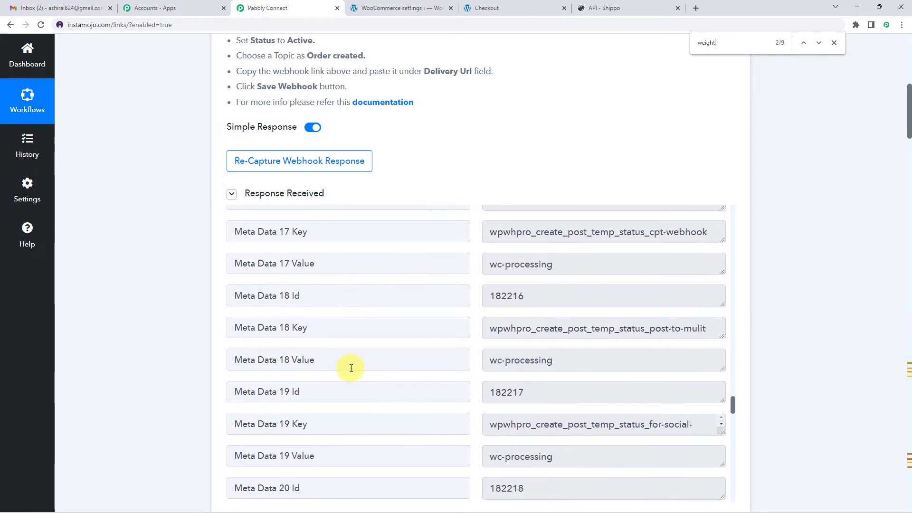
{"action": "scroll", "coordinate": [527, 332], "scroll_direction": "down", "scroll_amount": 5}
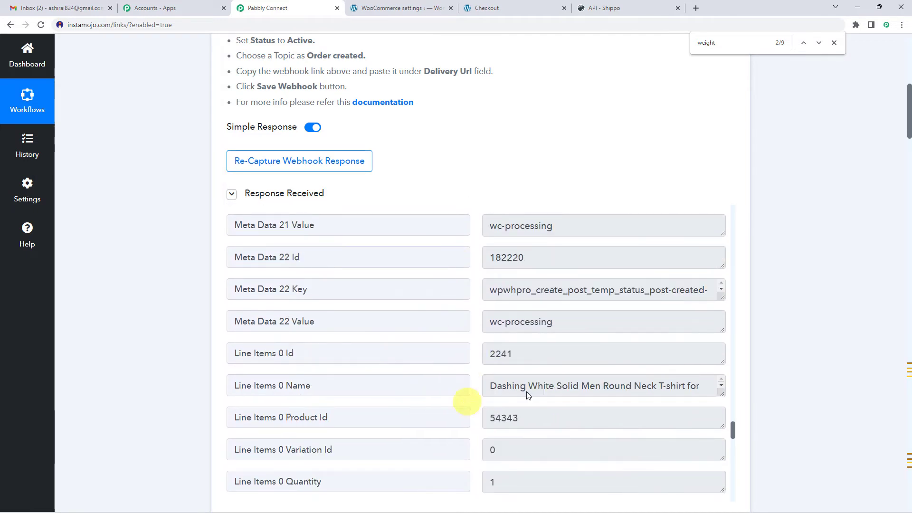
{"action": "scroll", "coordinate": [459, 385], "scroll_direction": "down", "scroll_amount": 5}
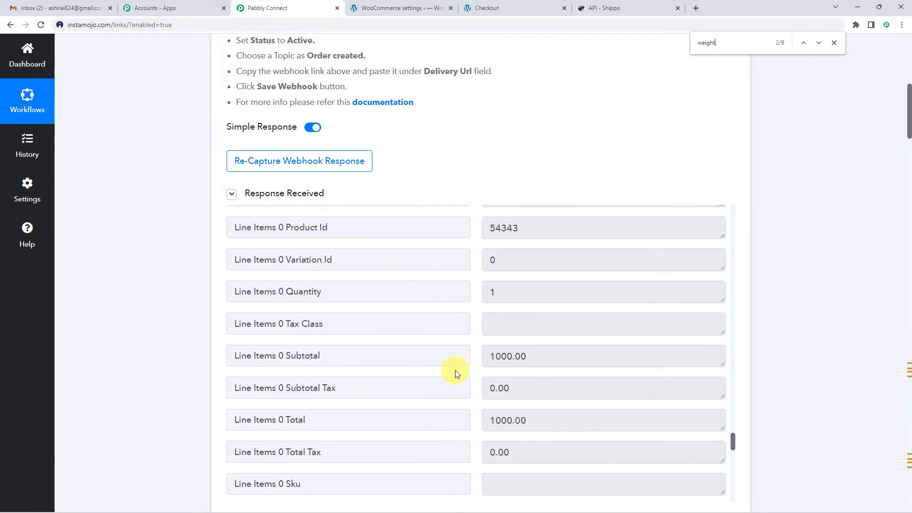
{"action": "left_click", "coordinate": [835, 42]}
Insert a WooCommerce action between the trigger and the Shippo action, with the event Retrieve a Product by ID.
{"action": "scroll", "coordinate": [152, 285], "scroll_direction": "down", "scroll_amount": 7}
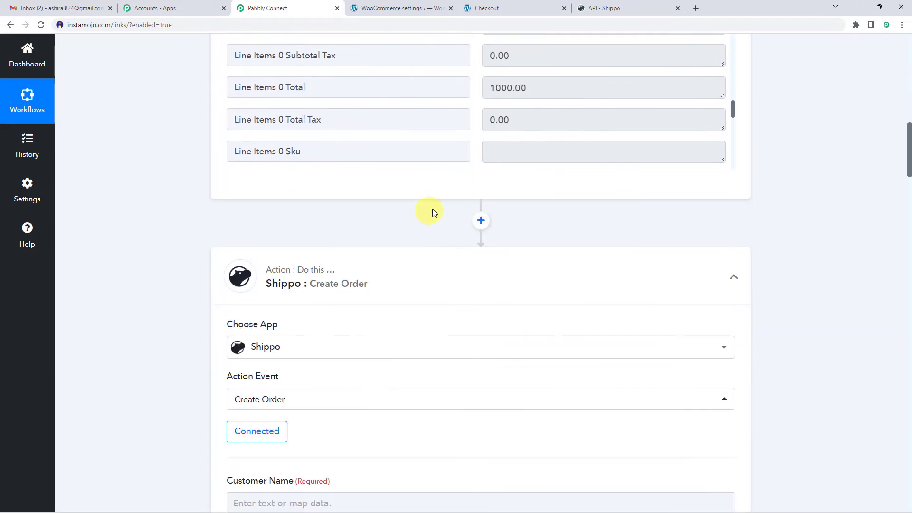
{"action": "left_click", "coordinate": [482, 221]}
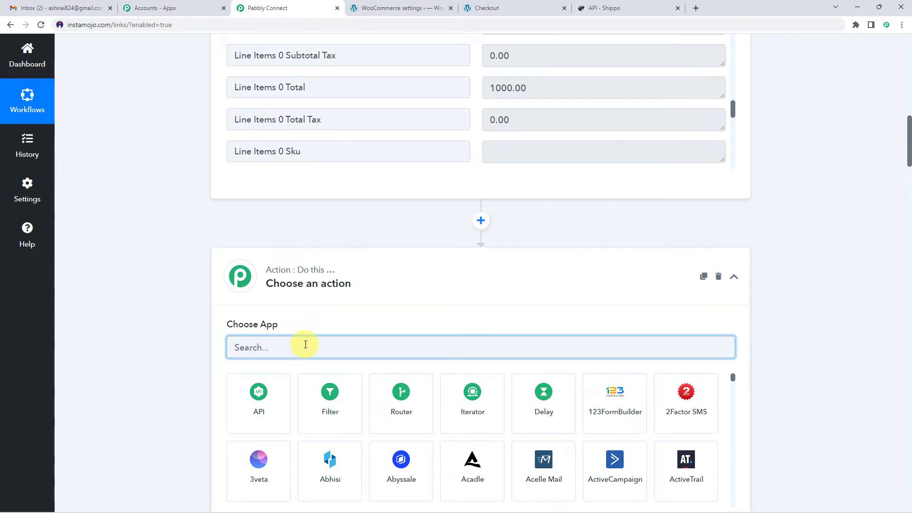
{"action": "type", "text": "woo"}
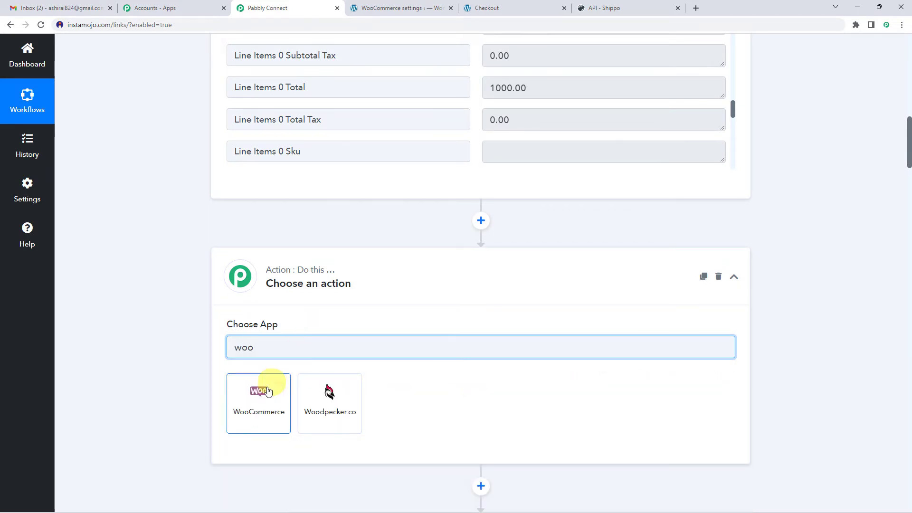
{"action": "left_click", "coordinate": [265, 396]}
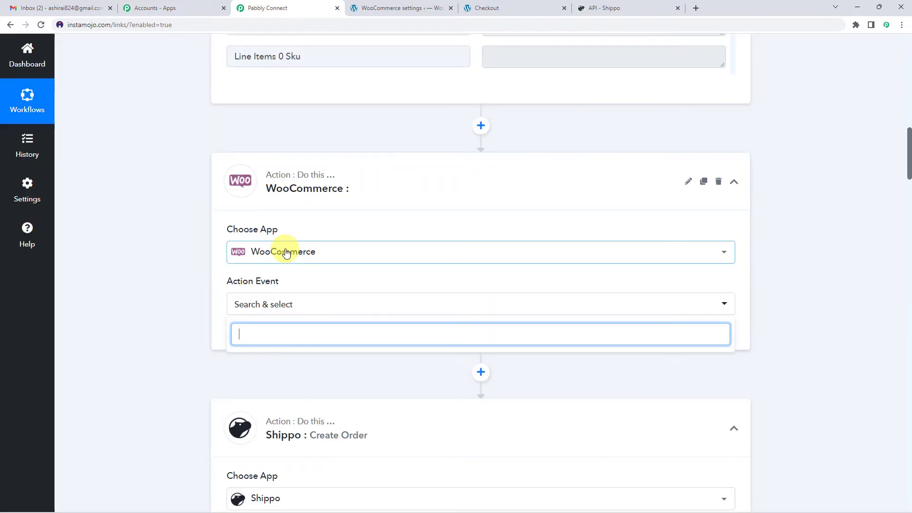
{"action": "left_click", "coordinate": [309, 306]}
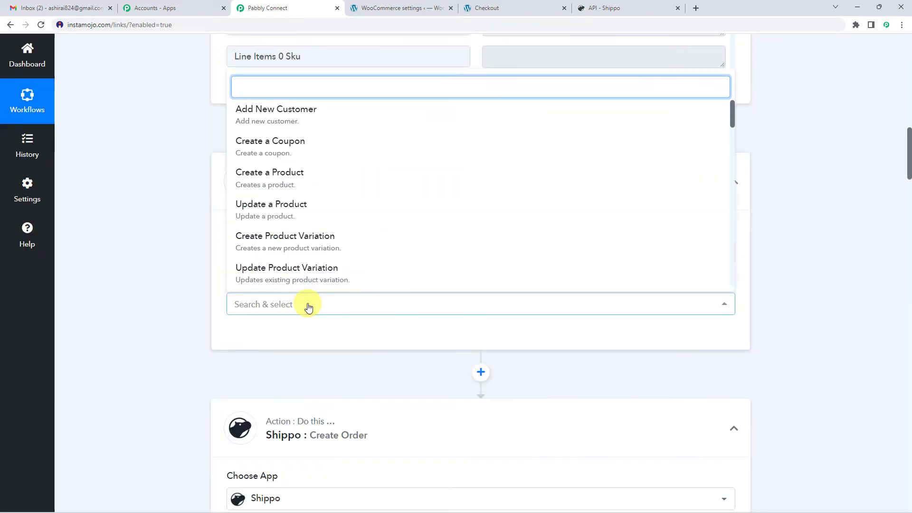
{"action": "type", "text": "r"}
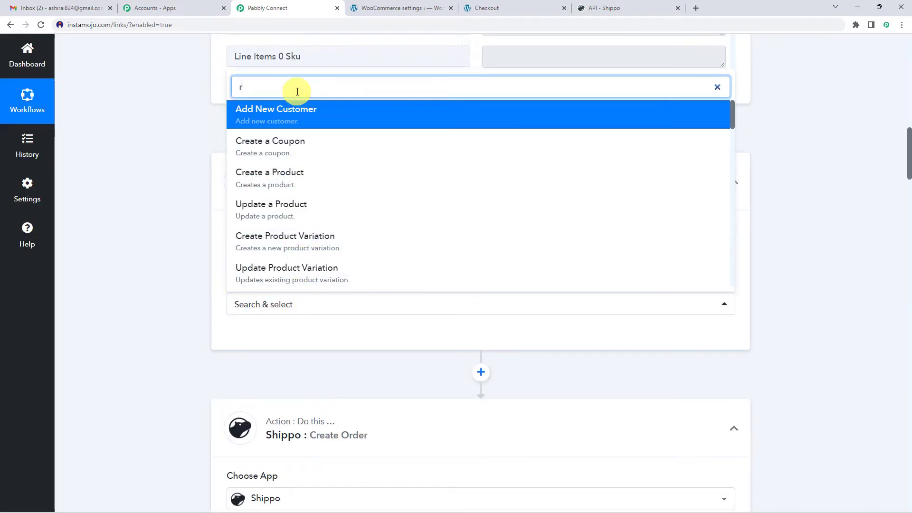
{"action": "type", "text": "et"}
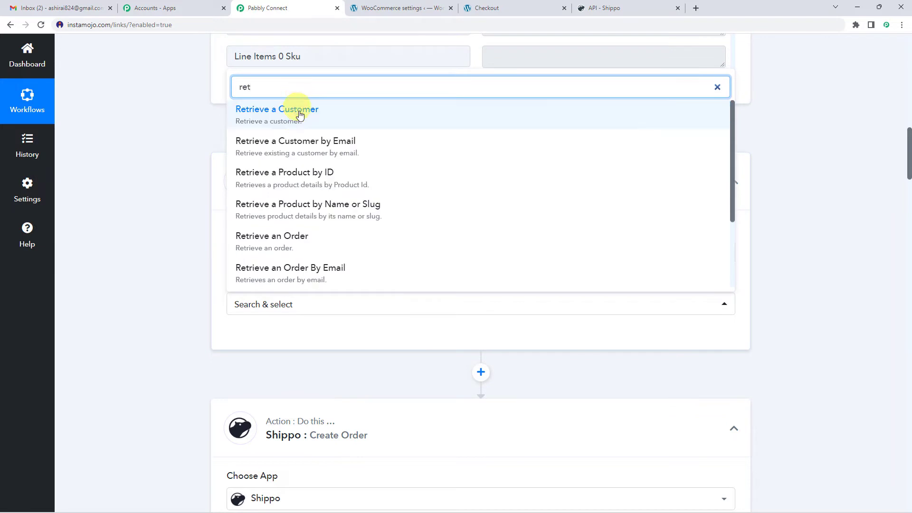
{"action": "left_click", "coordinate": [303, 188]}
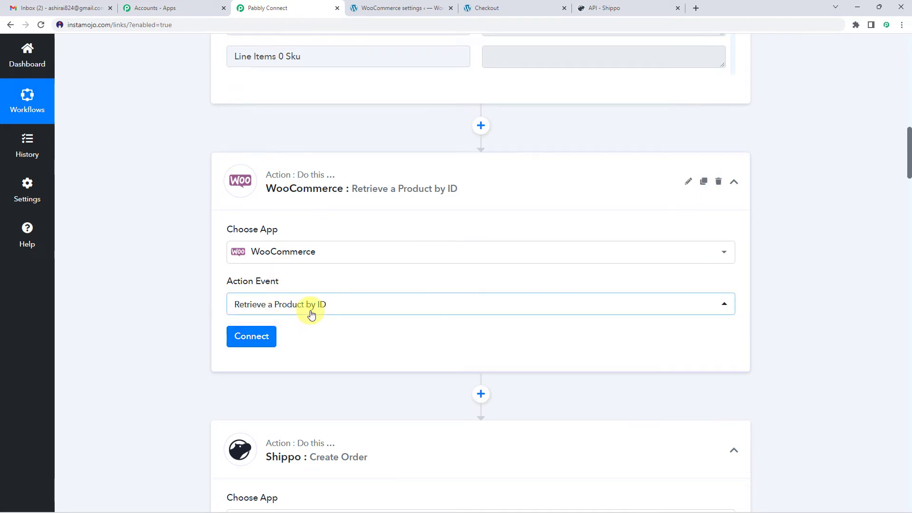
Locate the line item's product ID in the captured order and connect the WooCommerce action through the existing connection WooCommerce #57.
{"action": "scroll", "coordinate": [162, 212], "scroll_direction": "up", "scroll_amount": 6}
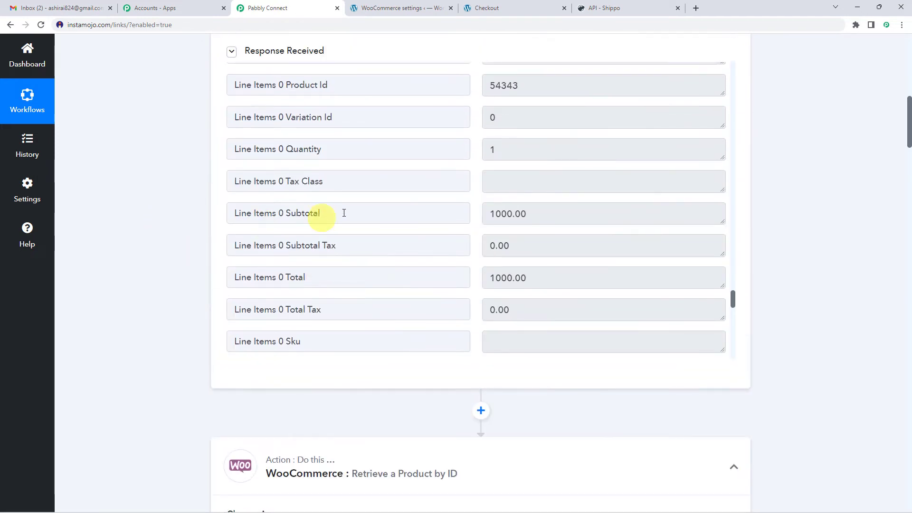
{"action": "scroll", "coordinate": [367, 267], "scroll_direction": "up", "scroll_amount": 8}
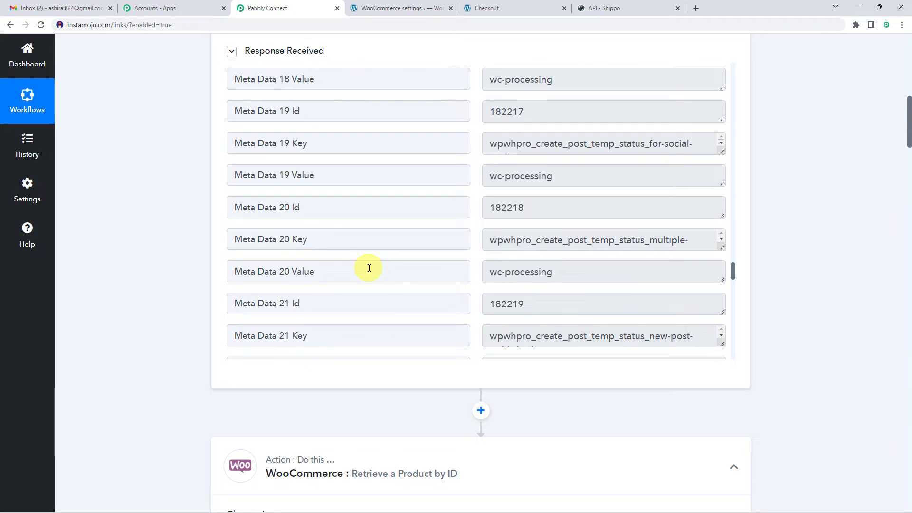
{"action": "scroll", "coordinate": [370, 268], "scroll_direction": "down", "scroll_amount": 7}
{"action": "left_click", "coordinate": [358, 210]}
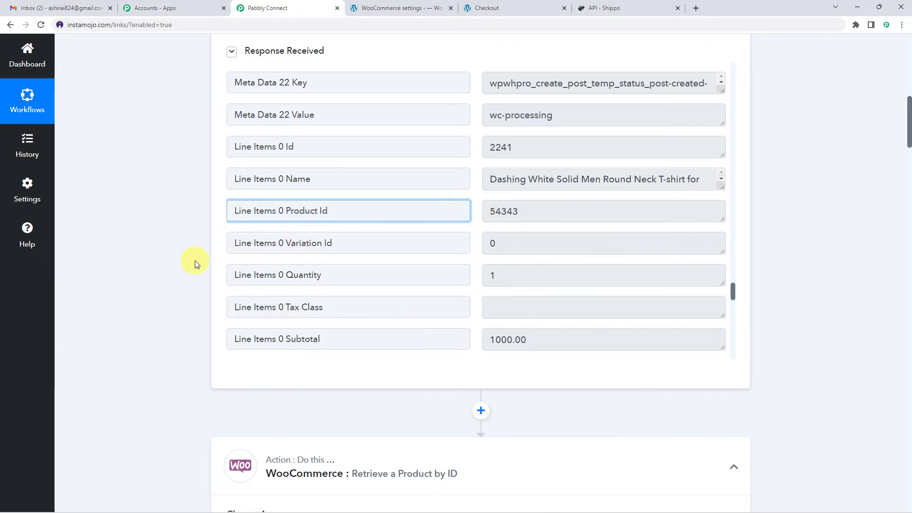
{"action": "scroll", "coordinate": [195, 260], "scroll_direction": "down", "scroll_amount": 7}
{"action": "left_click", "coordinate": [240, 294]}
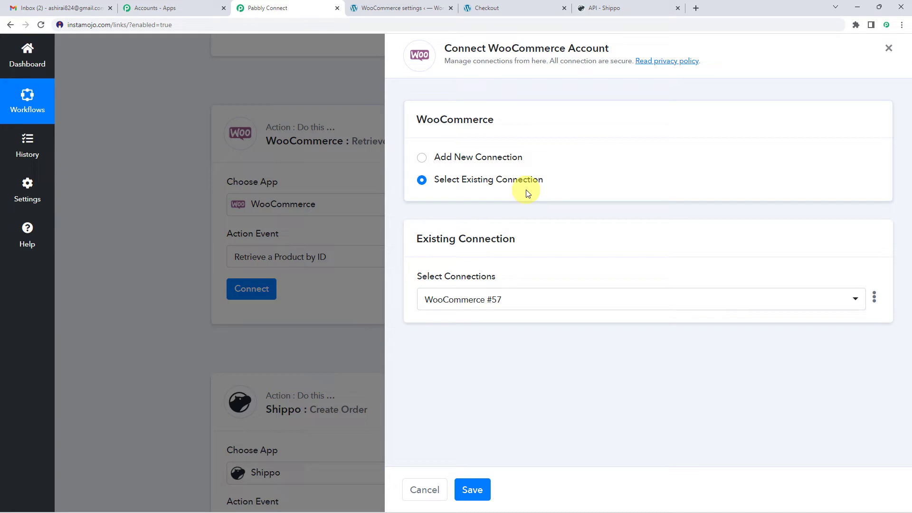
{"action": "left_click", "coordinate": [483, 490]}
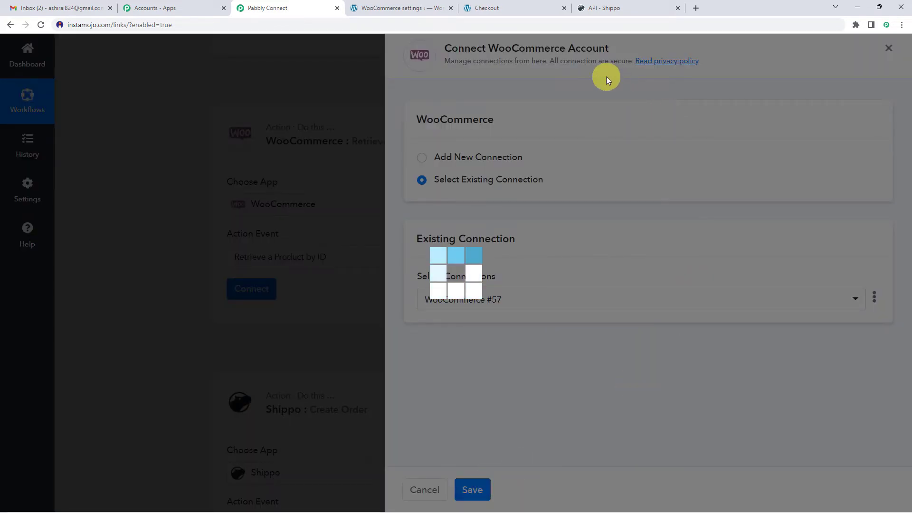
Enable mapping for the Product ID and map it to Line Items 0 Product Id from the New Order Created trigger.
{"action": "scroll", "coordinate": [327, 218], "scroll_direction": "down", "scroll_amount": 3}
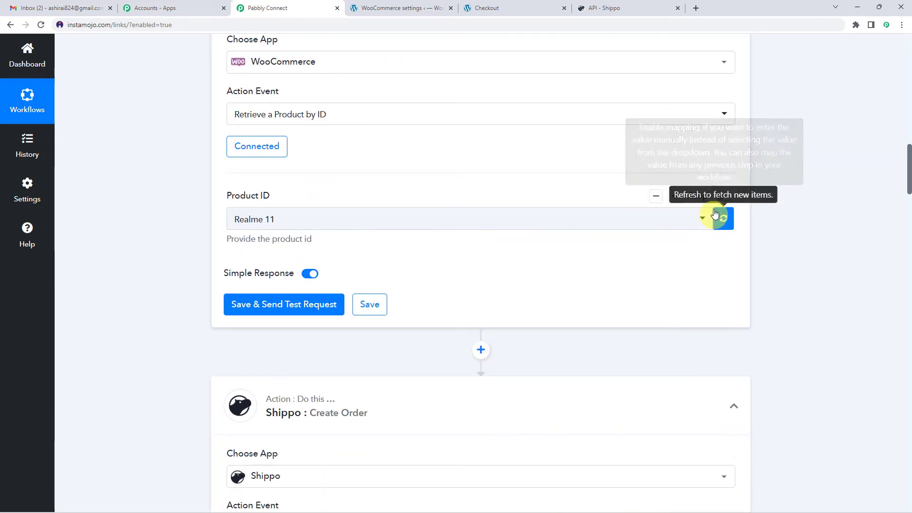
{"action": "left_click", "coordinate": [723, 198]}
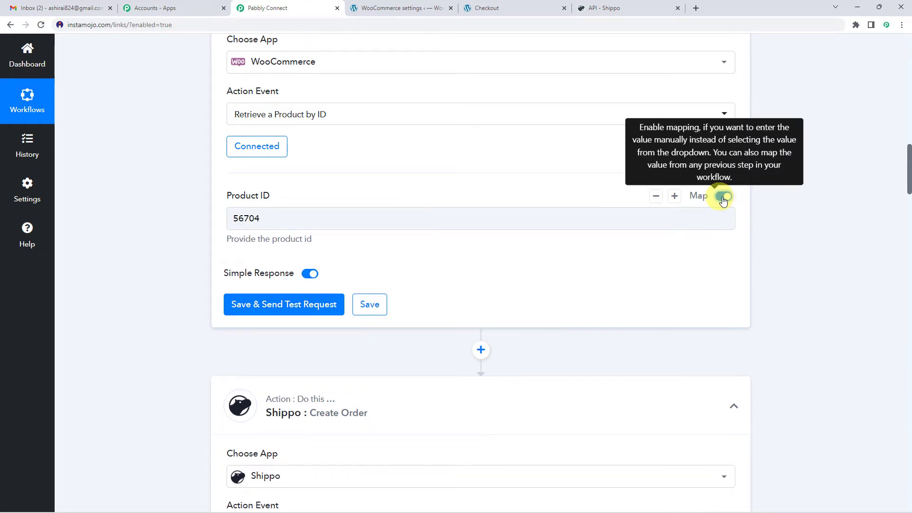
{"action": "left_click", "coordinate": [294, 211]}
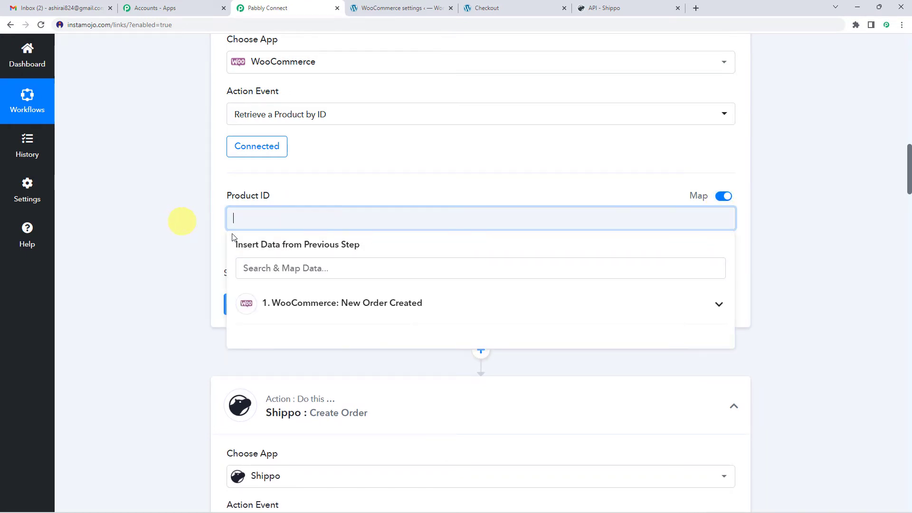
{"action": "left_click", "coordinate": [298, 311]}
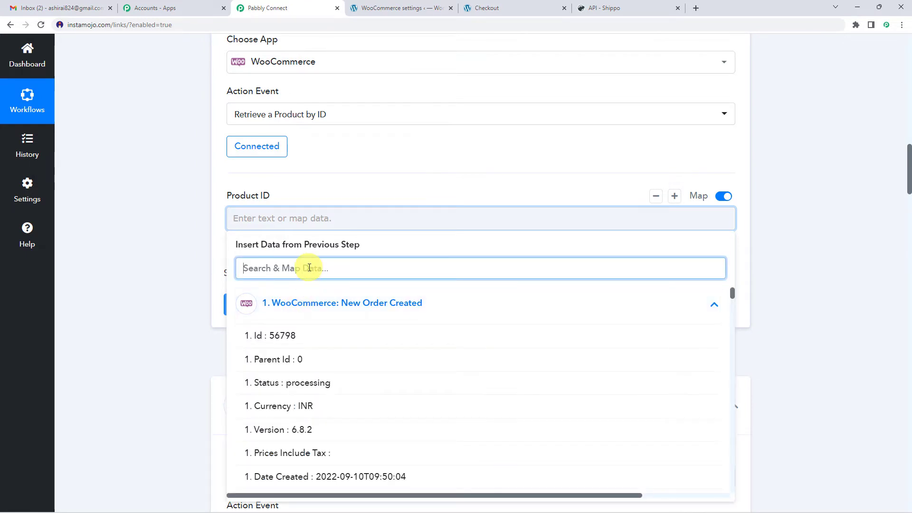
{"action": "type", "text": "prod"}
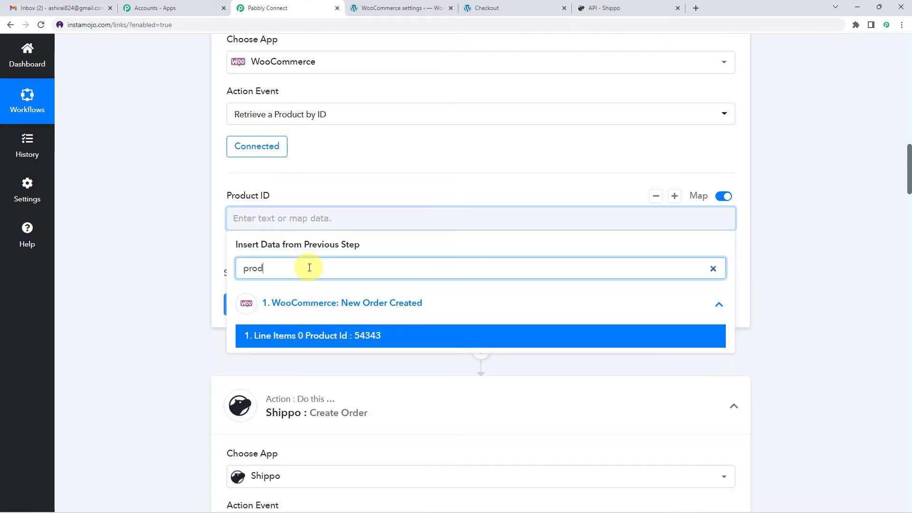
{"action": "left_click", "coordinate": [323, 338]}
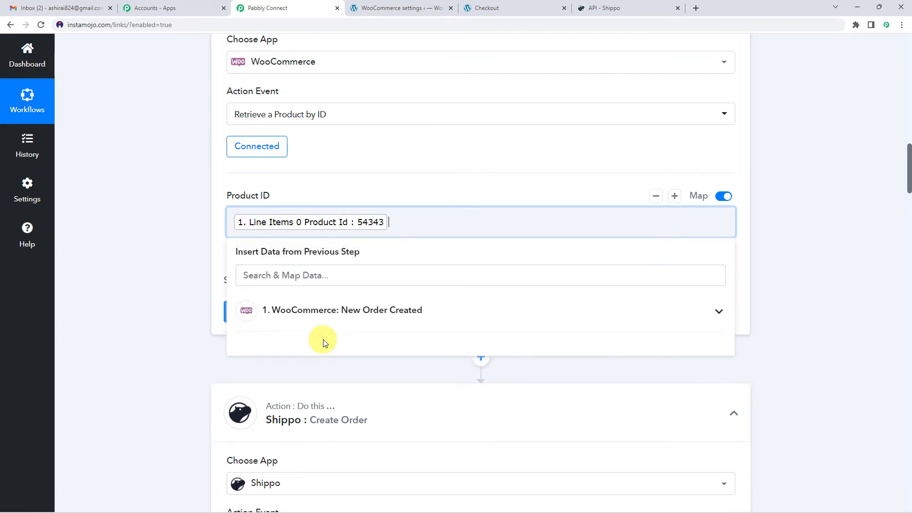
Review the line item fields in the captured New Order Created response, from the product ID through the shipping lines.
{"action": "left_click", "coordinate": [301, 312]}
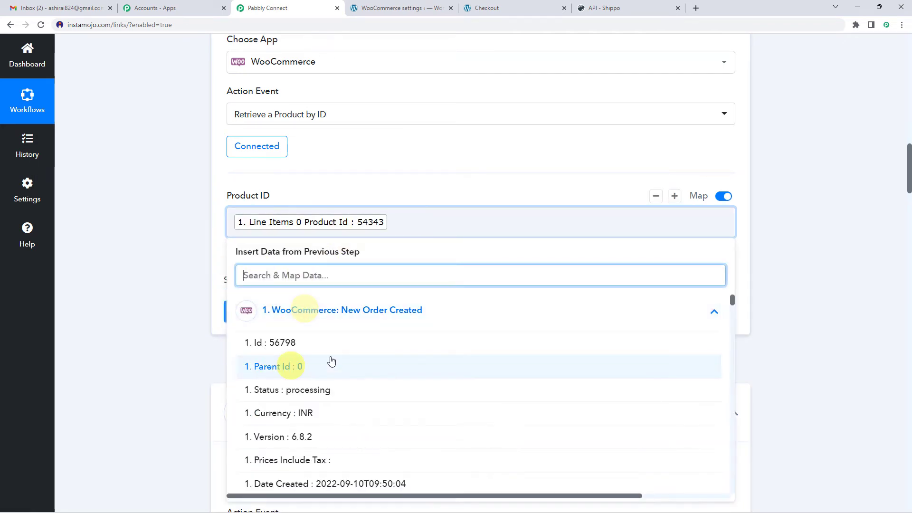
{"action": "left_click", "coordinate": [311, 318]}
{"action": "scroll", "coordinate": [160, 293], "scroll_direction": "up", "scroll_amount": 15}
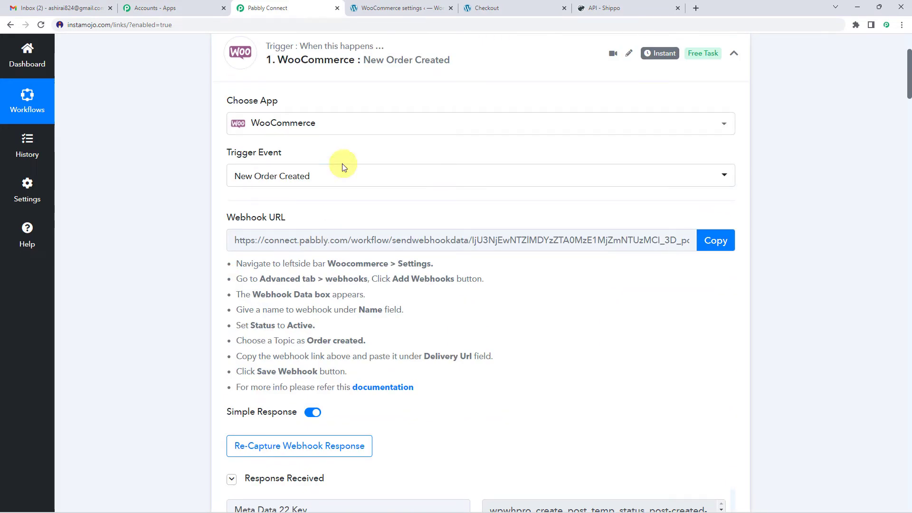
{"action": "scroll", "coordinate": [290, 228], "scroll_direction": "down", "scroll_amount": 4}
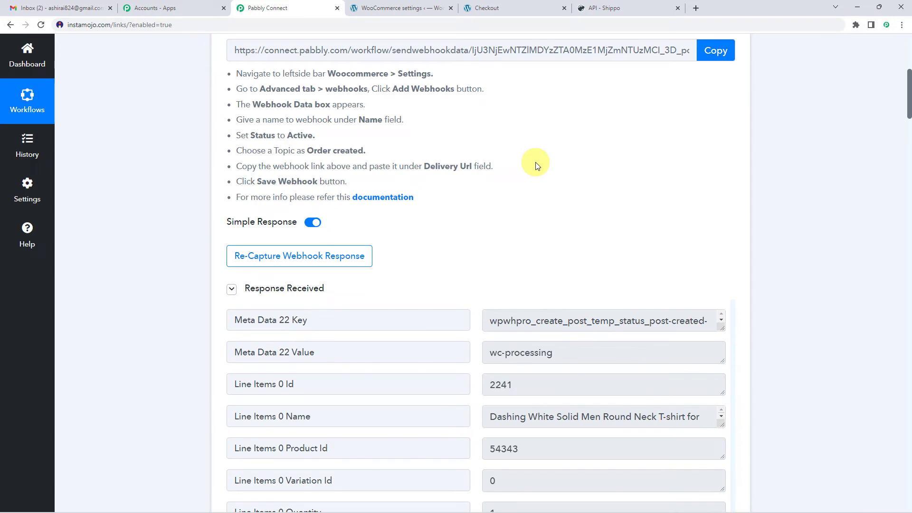
{"action": "scroll", "coordinate": [535, 162], "scroll_direction": "down", "scroll_amount": 3}
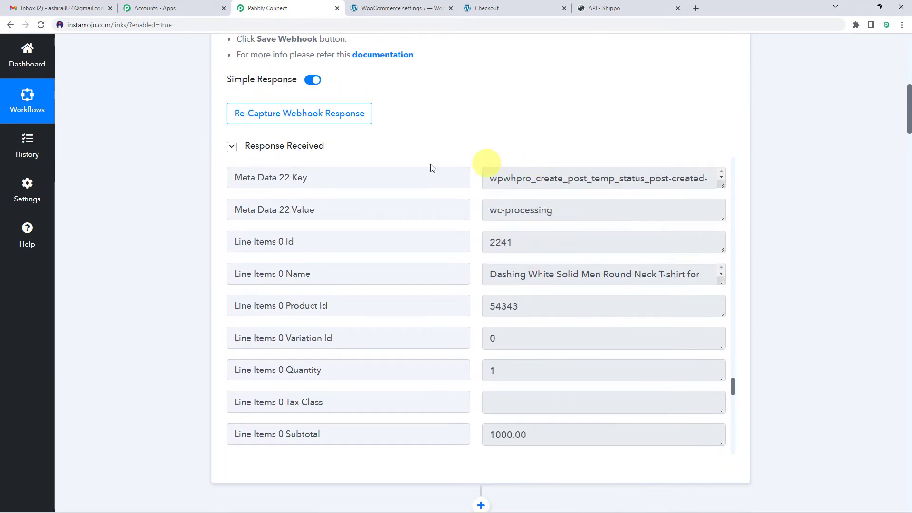
{"action": "scroll", "coordinate": [574, 269], "scroll_direction": "down", "scroll_amount": 1}
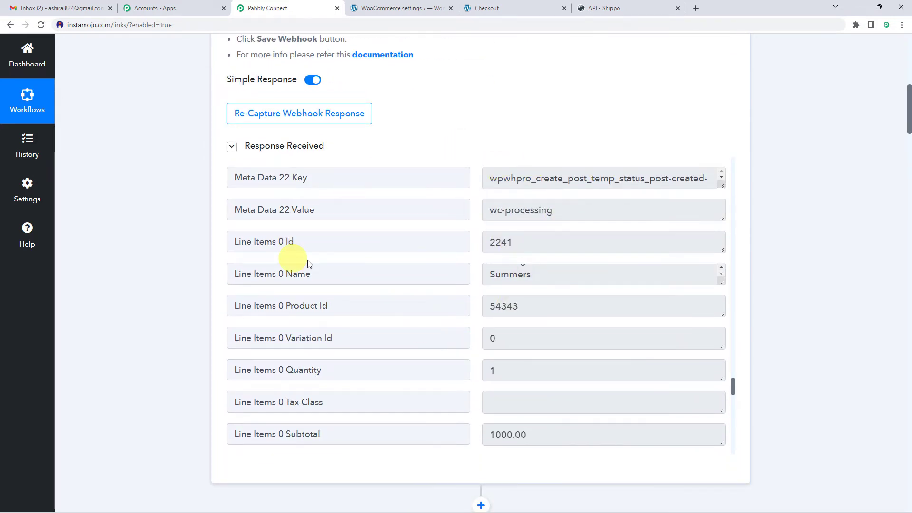
{"action": "scroll", "coordinate": [366, 233], "scroll_direction": "down", "scroll_amount": 4}
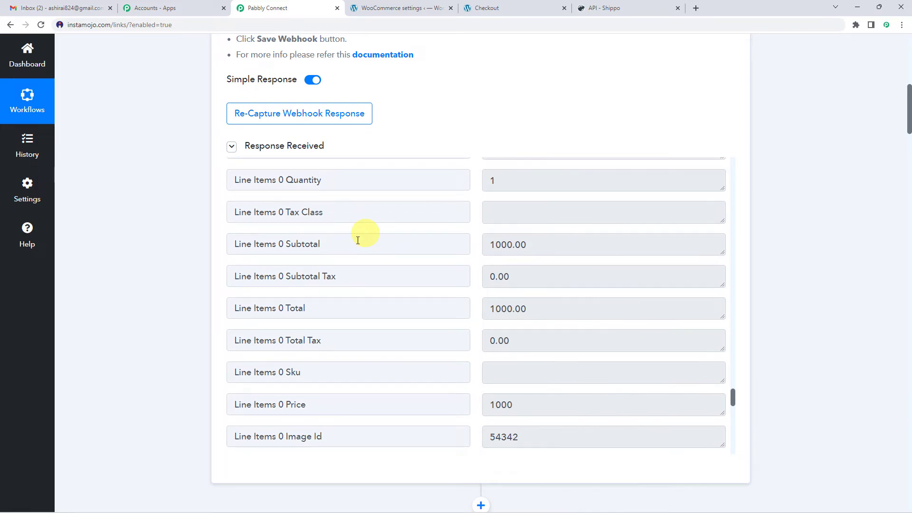
{"action": "scroll", "coordinate": [383, 237], "scroll_direction": "down", "scroll_amount": 3}
{"action": "scroll", "coordinate": [200, 243], "scroll_direction": "down", "scroll_amount": 6}
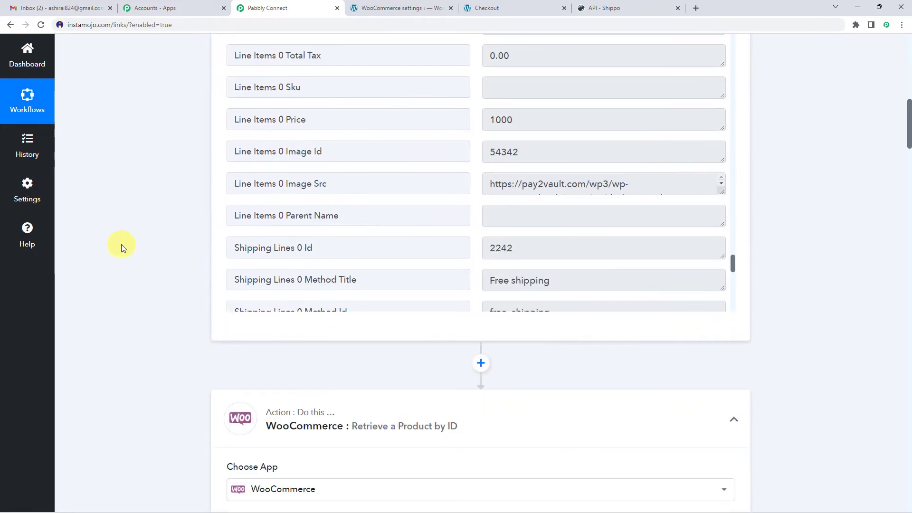
{"action": "scroll", "coordinate": [166, 332], "scroll_direction": "down", "scroll_amount": 3}
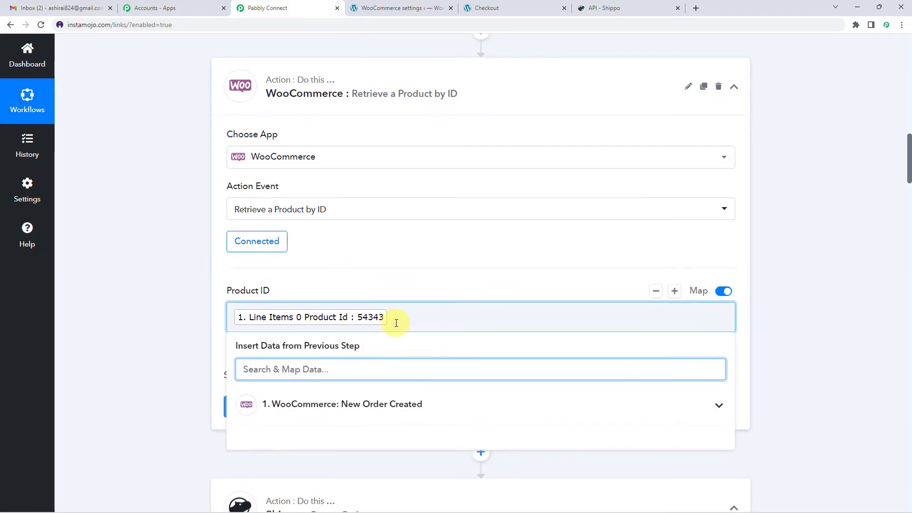
Save the Retrieve a Product by ID action and send its test request with the mapped product ID.
{"action": "left_click", "coordinate": [409, 260]}
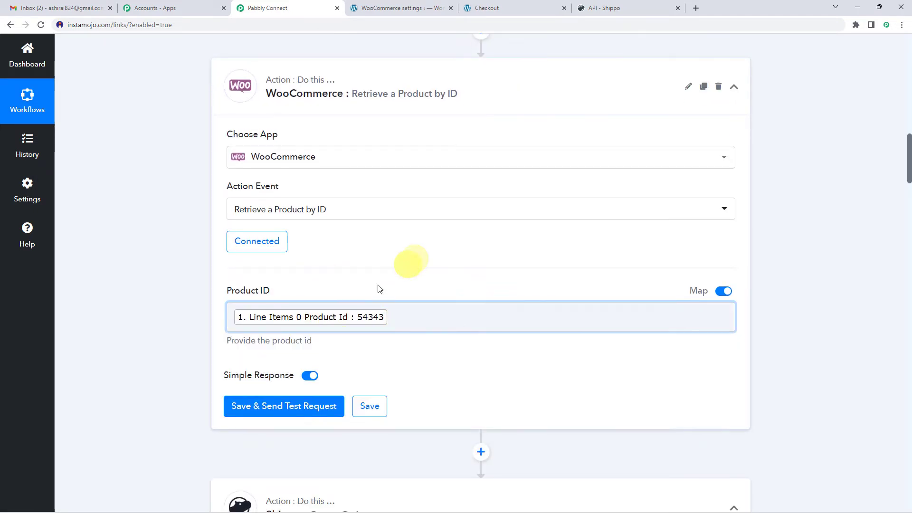
{"action": "scroll", "coordinate": [394, 250], "scroll_direction": "down", "scroll_amount": 1}
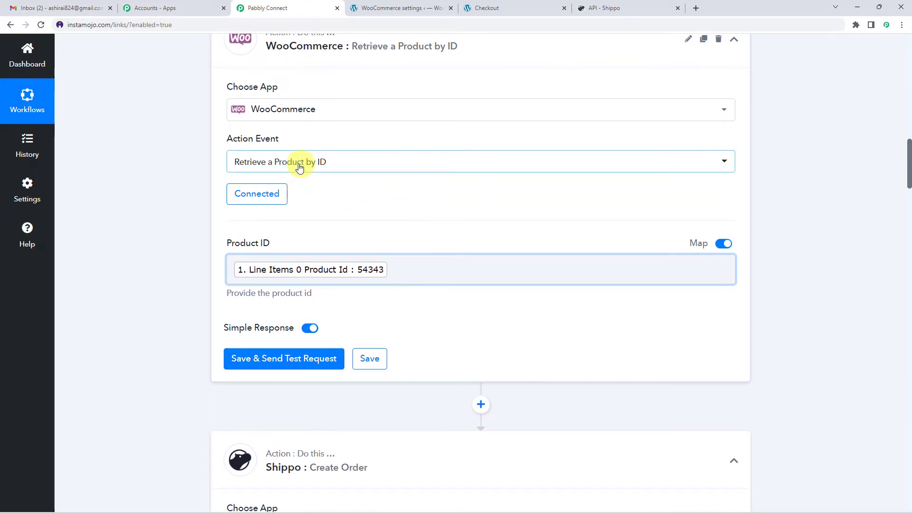
{"action": "left_click", "coordinate": [271, 356]}
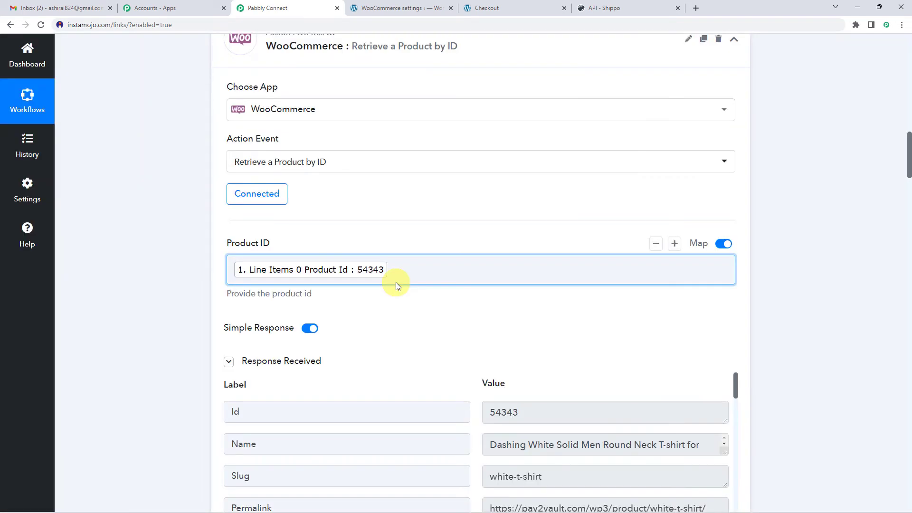
Examine the retrieved product's response fields and search the page for "weigh" to locate the Weight entry.
{"action": "scroll", "coordinate": [452, 211], "scroll_direction": "down", "scroll_amount": 3}
{"action": "scroll", "coordinate": [452, 211], "scroll_direction": "down", "scroll_amount": 2}
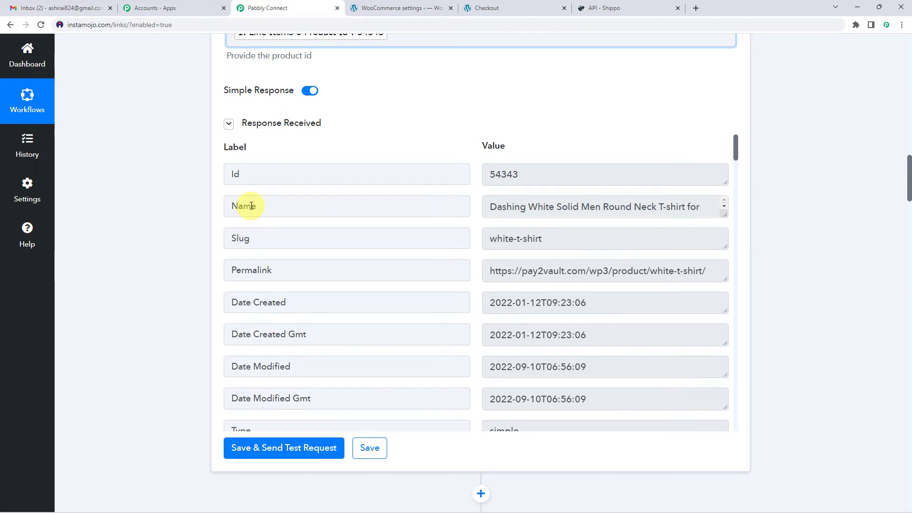
{"action": "scroll", "coordinate": [476, 218], "scroll_direction": "down", "scroll_amount": 1}
{"action": "scroll", "coordinate": [478, 218], "scroll_direction": "down", "scroll_amount": 4}
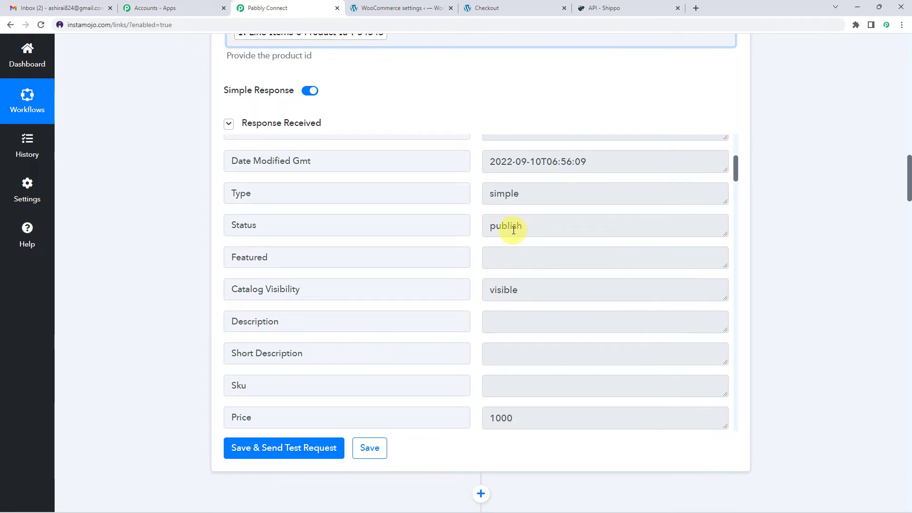
{"action": "scroll", "coordinate": [514, 231], "scroll_direction": "down", "scroll_amount": 2}
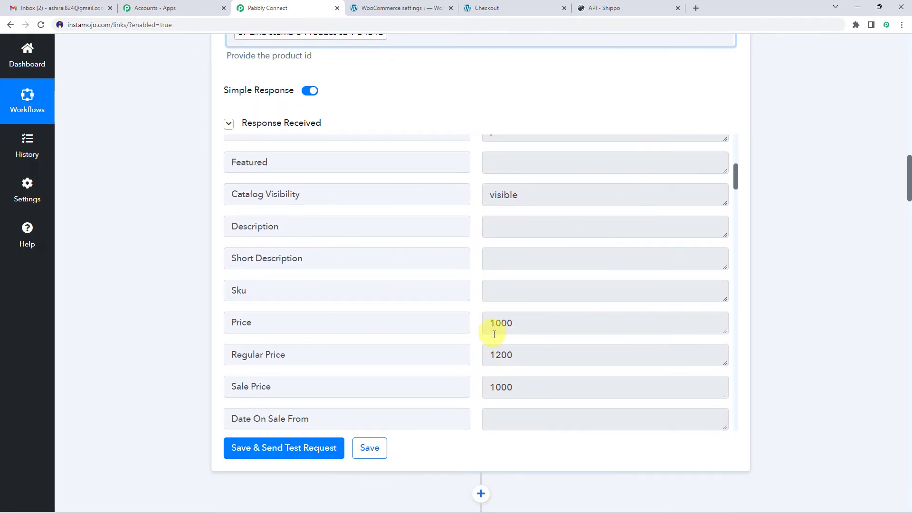
{"action": "scroll", "coordinate": [495, 332], "scroll_direction": "down", "scroll_amount": 2}
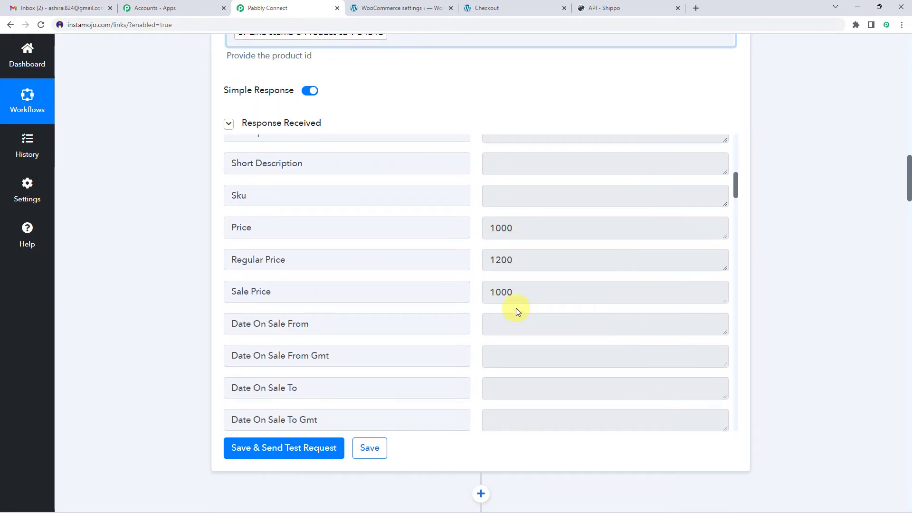
{"action": "key", "text": "ctrl+f"}
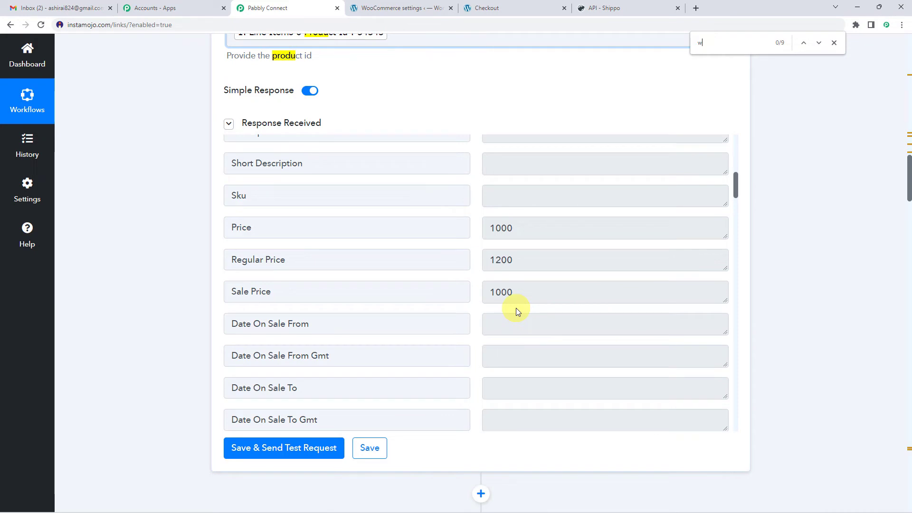
{"action": "type", "text": "weigh"}
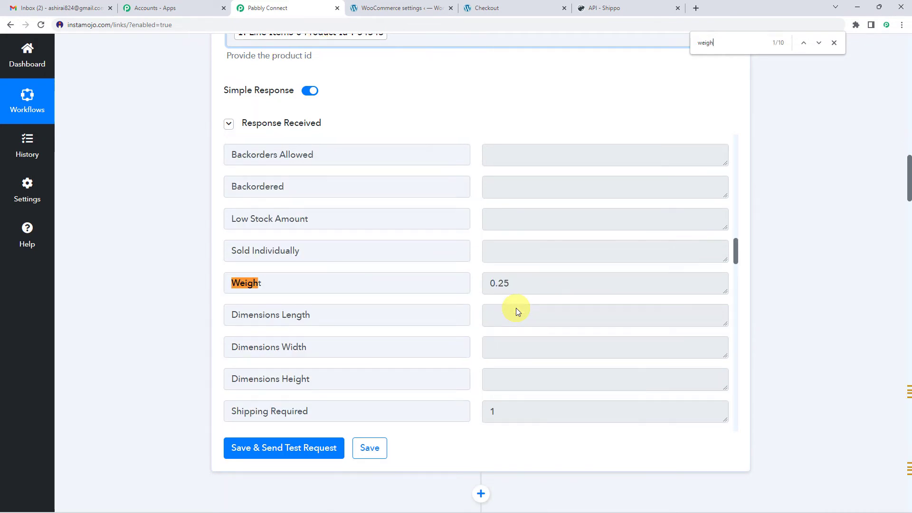
{"action": "double_click", "coordinate": [250, 284]}
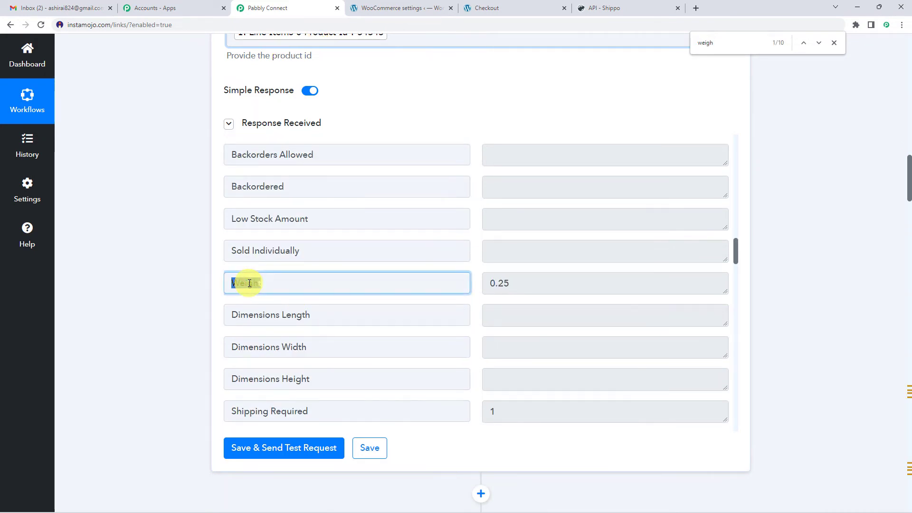
{"action": "double_click", "coordinate": [516, 283]}
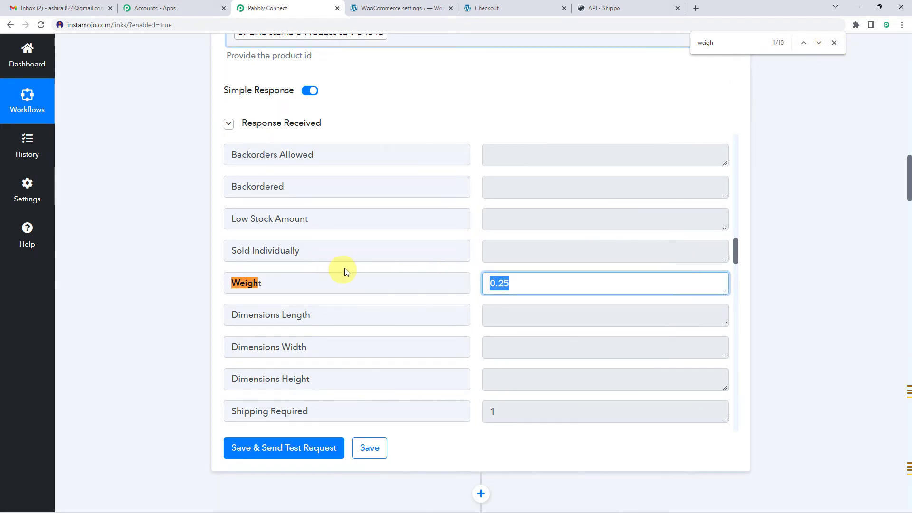
{"action": "left_click", "coordinate": [834, 43]}
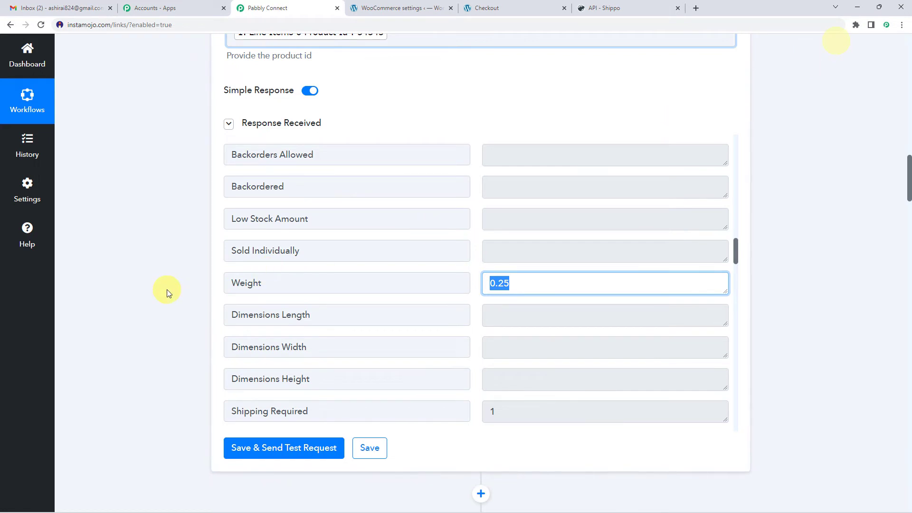
Connect the Shippo Create Order action through the existing connection Shippo #2.
{"action": "scroll", "coordinate": [167, 293], "scroll_direction": "down", "scroll_amount": 9}
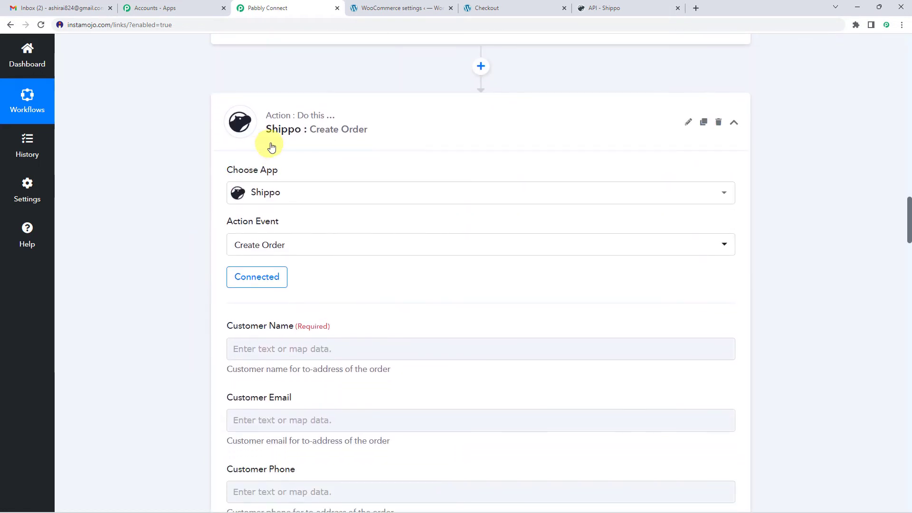
{"action": "left_click", "coordinate": [251, 284]}
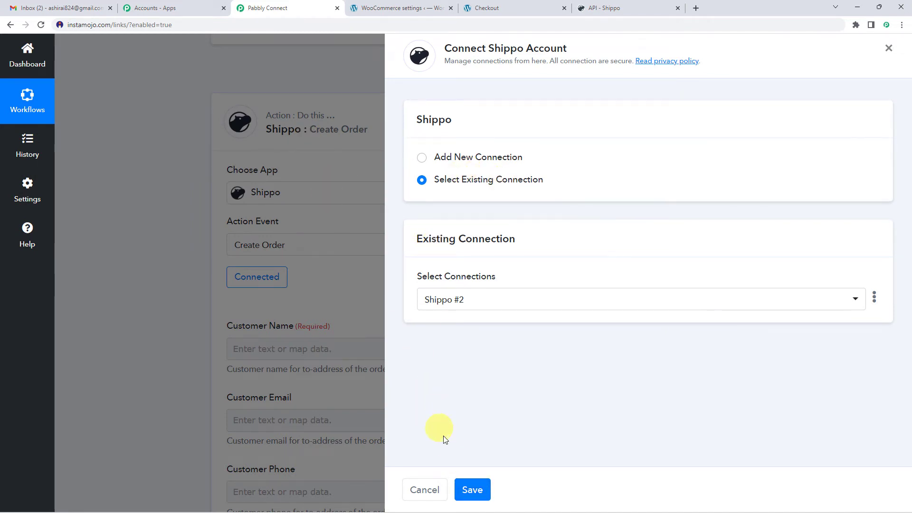
{"action": "left_click", "coordinate": [481, 484]}
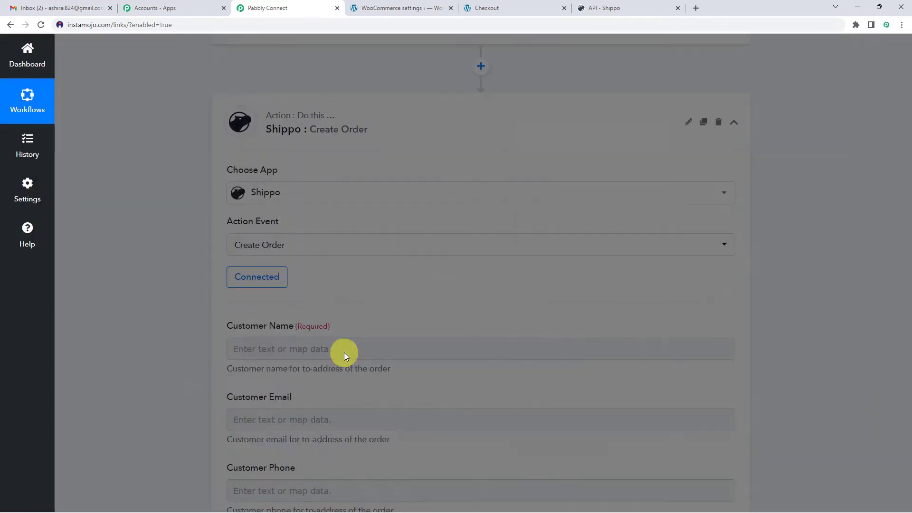
Map Shippo's Customer Name to Billing First Name from the New Order Created trigger, filtering the order data by "nam".
{"action": "scroll", "coordinate": [344, 353], "scroll_direction": "down", "scroll_amount": 5}
{"action": "left_click", "coordinate": [321, 251]}
{"action": "scroll", "coordinate": [320, 187], "scroll_direction": "down", "scroll_amount": 4}
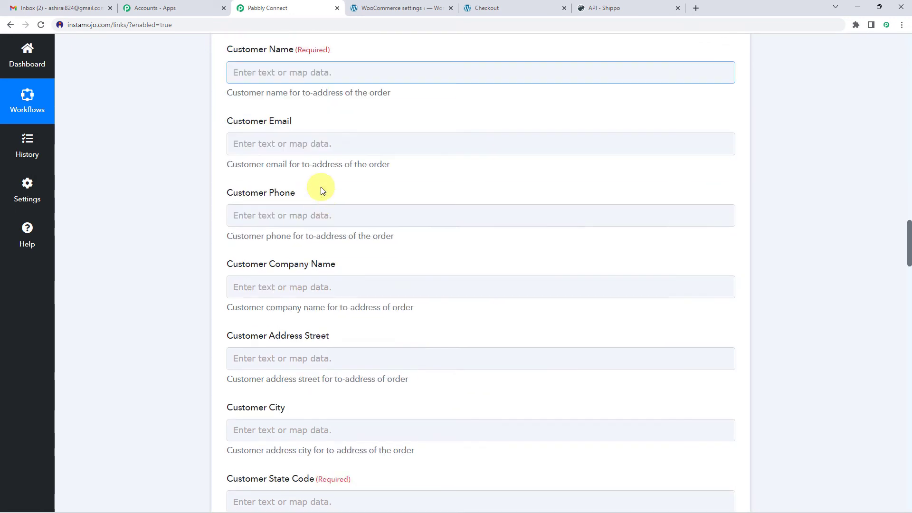
{"action": "scroll", "coordinate": [285, 143], "scroll_direction": "up", "scroll_amount": 1}
{"action": "left_click", "coordinate": [292, 112]}
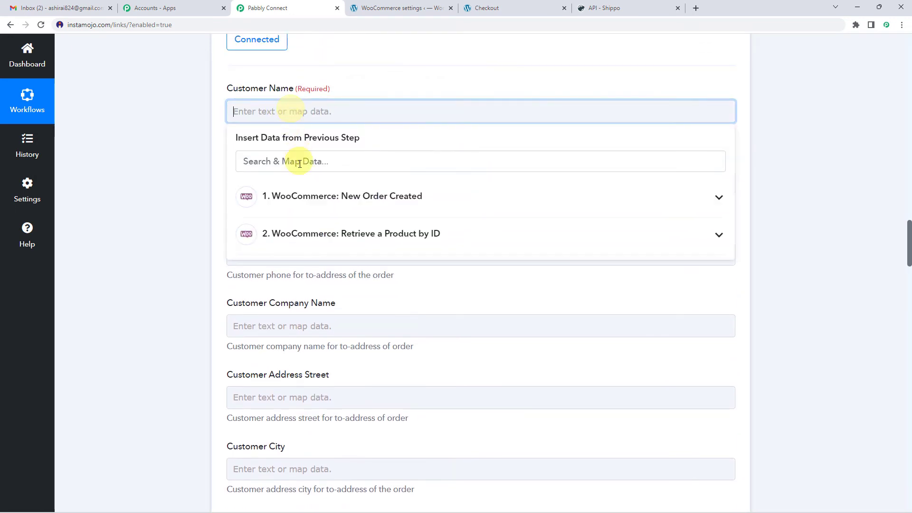
{"action": "left_click", "coordinate": [310, 198]}
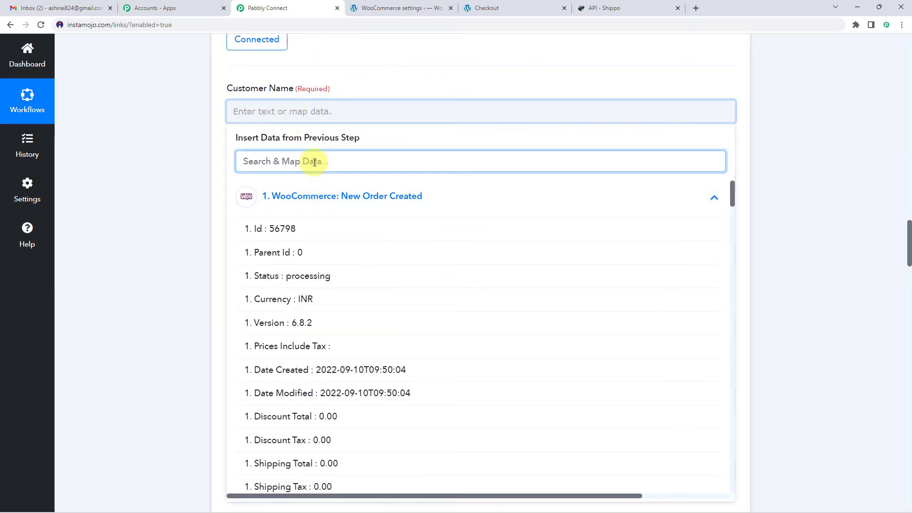
{"action": "type", "text": "nam"}
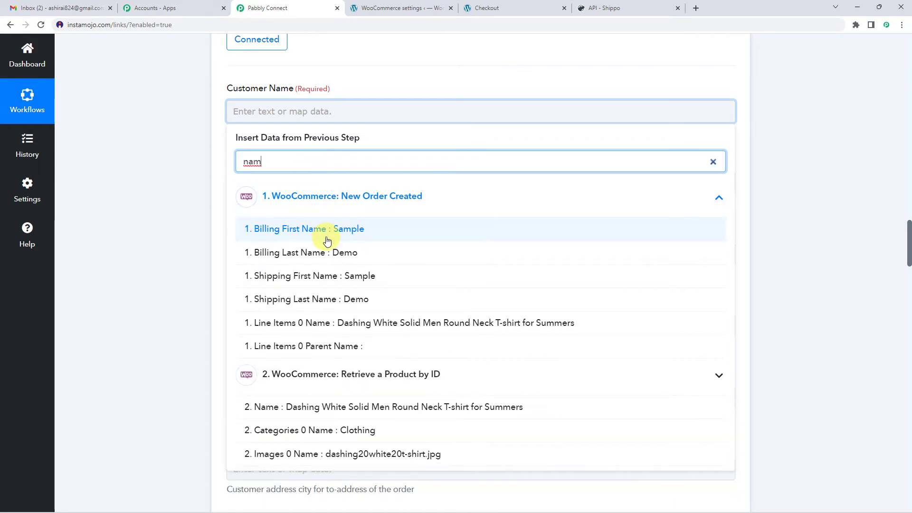
{"action": "left_click", "coordinate": [344, 230]}
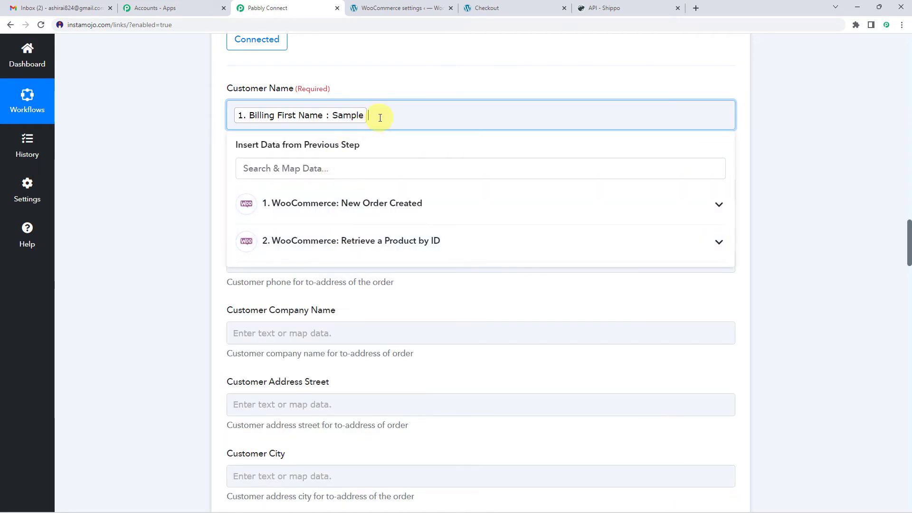
Add Billing Last Name from the New Order Created trigger after the first name in Customer Name.
{"action": "left_click", "coordinate": [349, 206]}
{"action": "left_click", "coordinate": [357, 174]}
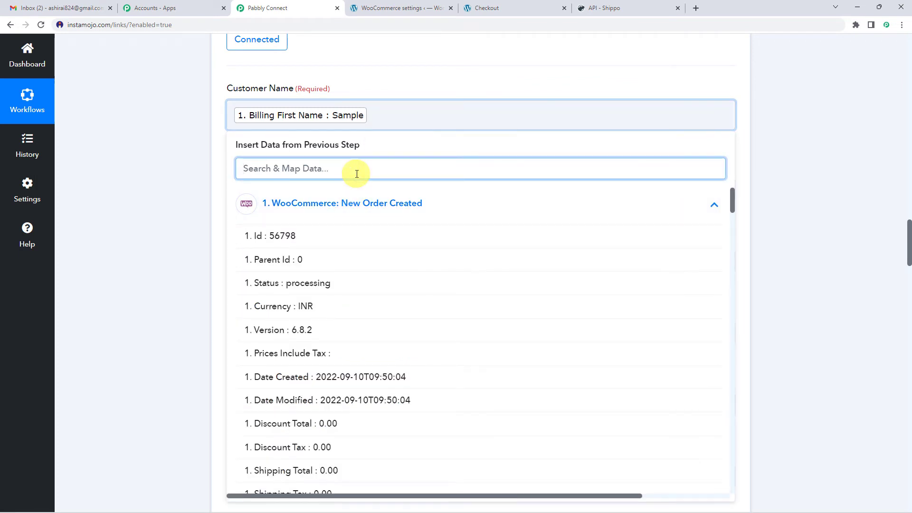
{"action": "type", "text": "nam"}
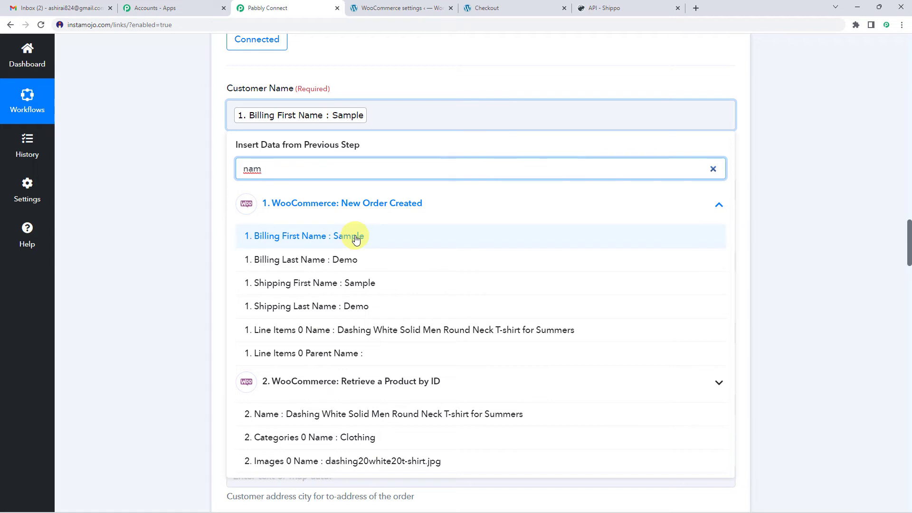
{"action": "left_click", "coordinate": [342, 263]}
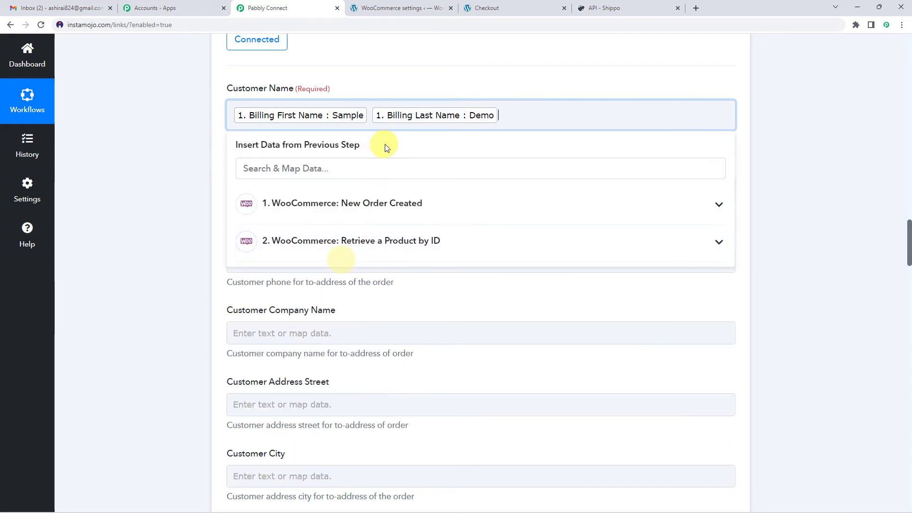
Map Customer Email to Billing Email from the New Order Created trigger, filtering the order data by "ema".
{"action": "left_click", "coordinate": [286, 195]}
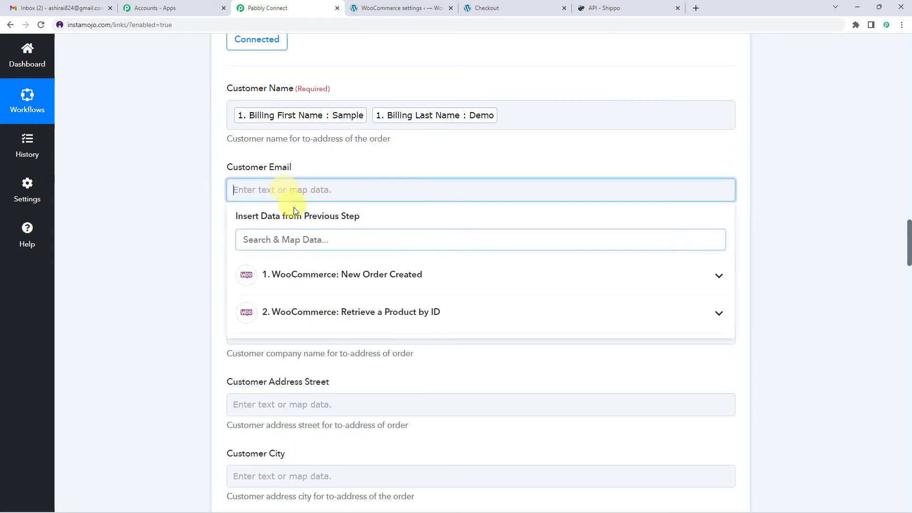
{"action": "left_click", "coordinate": [308, 281]}
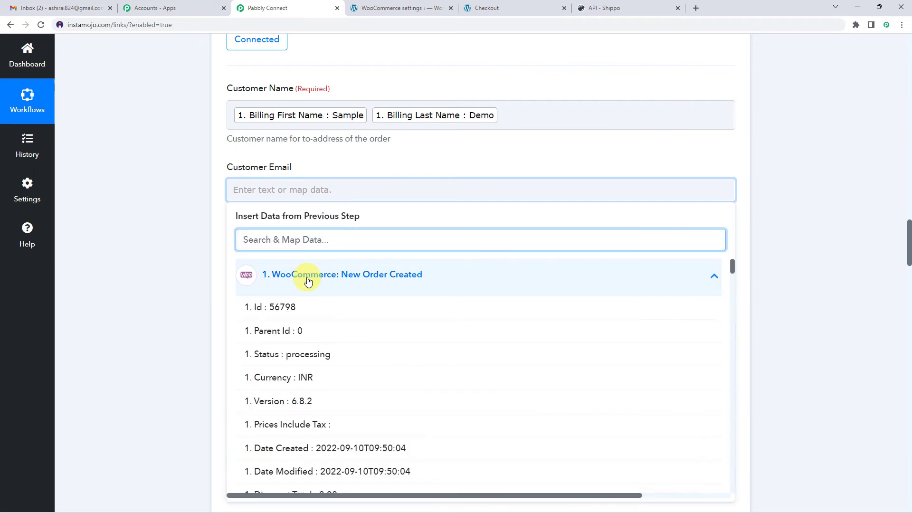
{"action": "type", "text": "ema"}
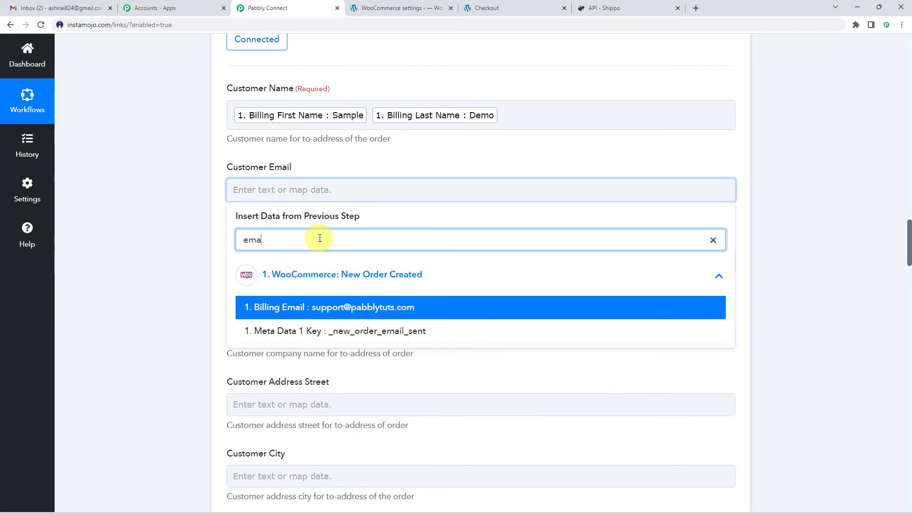
{"action": "left_click", "coordinate": [349, 309]}
{"action": "left_click", "coordinate": [211, 223]}
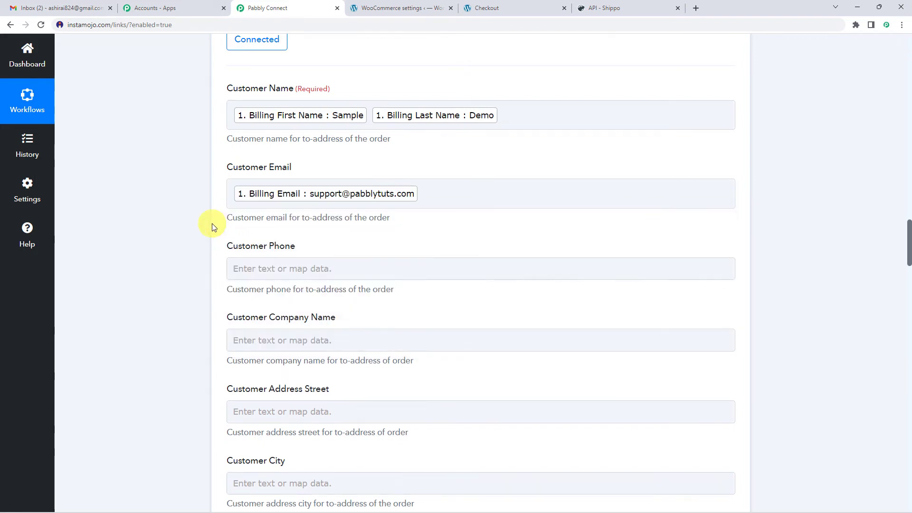
Map Customer Phone to Billing Phone from the New Order Created trigger, filtering the order data by "pho".
{"action": "scroll", "coordinate": [211, 224], "scroll_direction": "down", "scroll_amount": 1}
{"action": "left_click", "coordinate": [281, 222]}
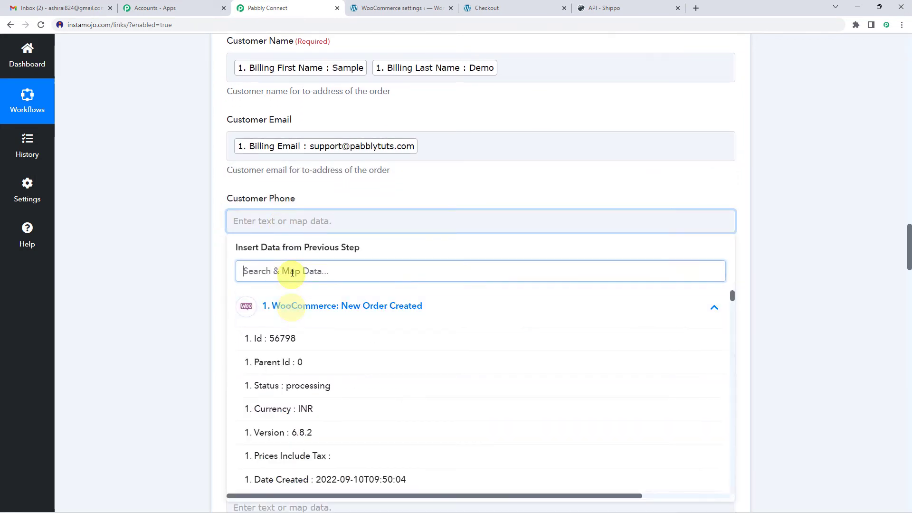
{"action": "left_click", "coordinate": [292, 272]}
{"action": "type", "text": "pho"}
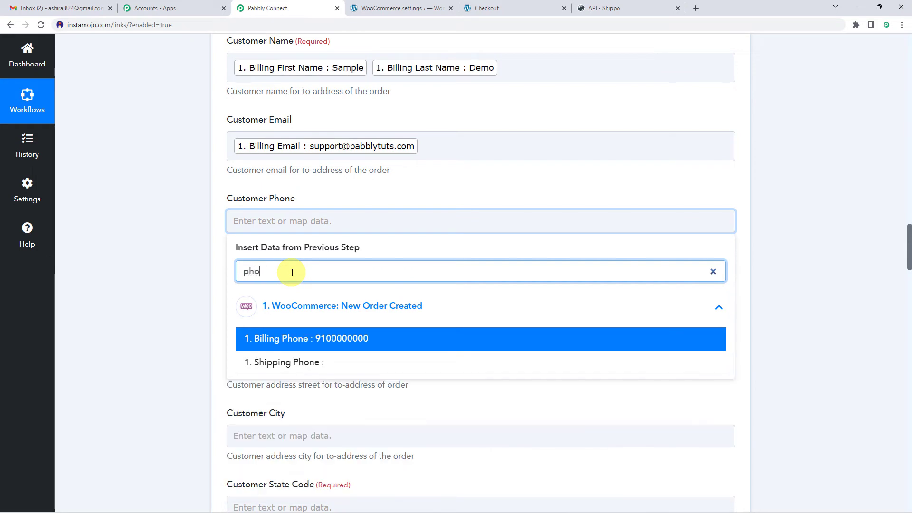
{"action": "left_click", "coordinate": [326, 339]}
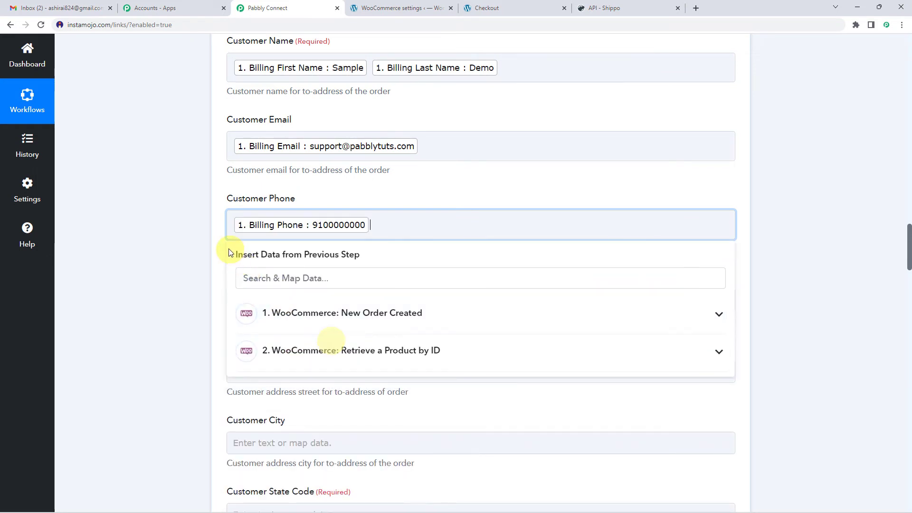
{"action": "left_click", "coordinate": [223, 251]}
Map Customer Address Street to Billing Address 1 from the New Order Created trigger, filtering the order data by "add".
{"action": "scroll", "coordinate": [224, 249], "scroll_direction": "down", "scroll_amount": 1}
{"action": "scroll", "coordinate": [242, 243], "scroll_direction": "down", "scroll_amount": 2}
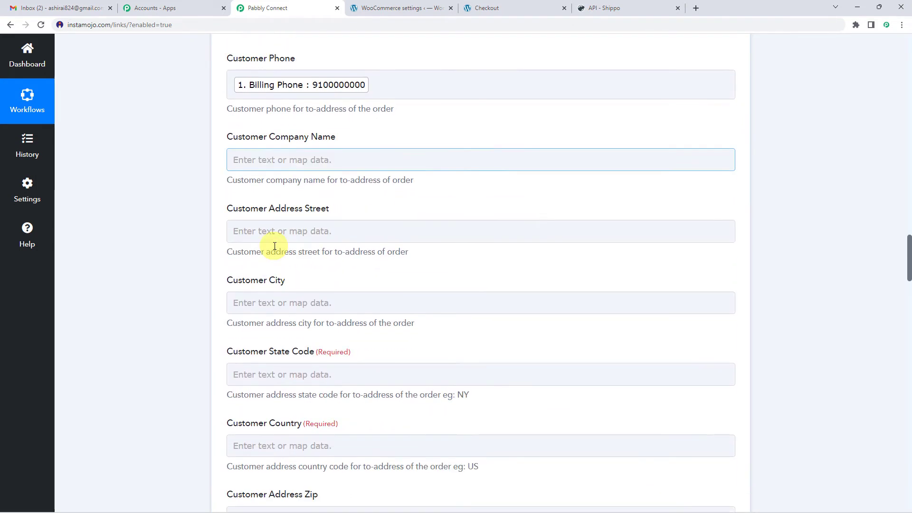
{"action": "scroll", "coordinate": [347, 190], "scroll_direction": "down", "scroll_amount": 1}
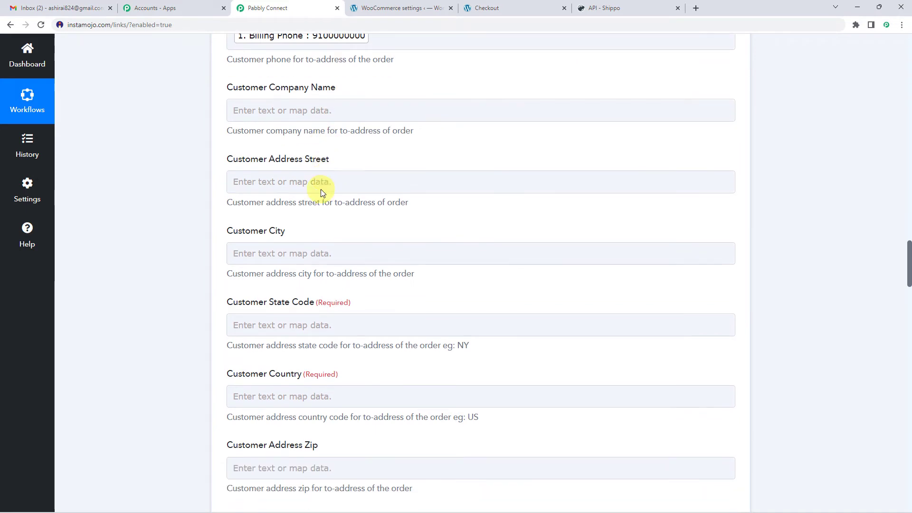
{"action": "left_click", "coordinate": [294, 182]}
{"action": "left_click", "coordinate": [305, 264]}
{"action": "left_click", "coordinate": [316, 229]}
{"action": "type", "text": "add"}
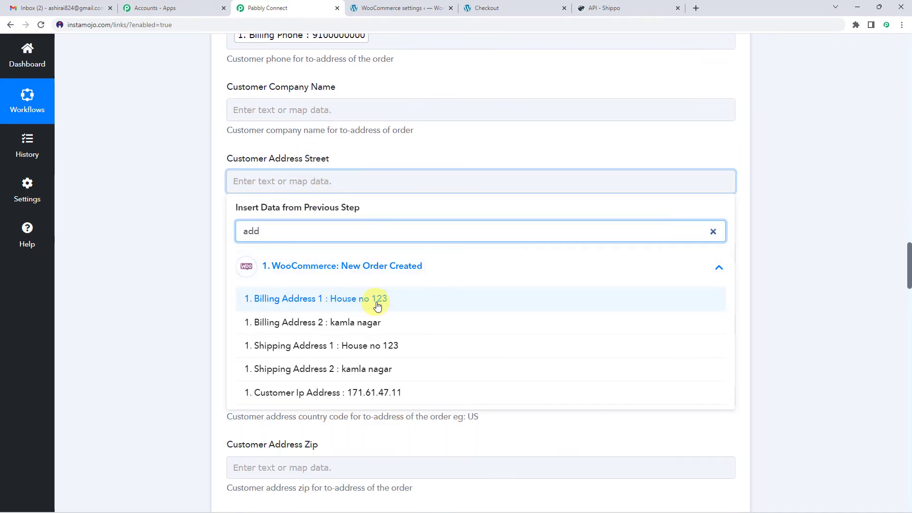
{"action": "left_click", "coordinate": [379, 304]}
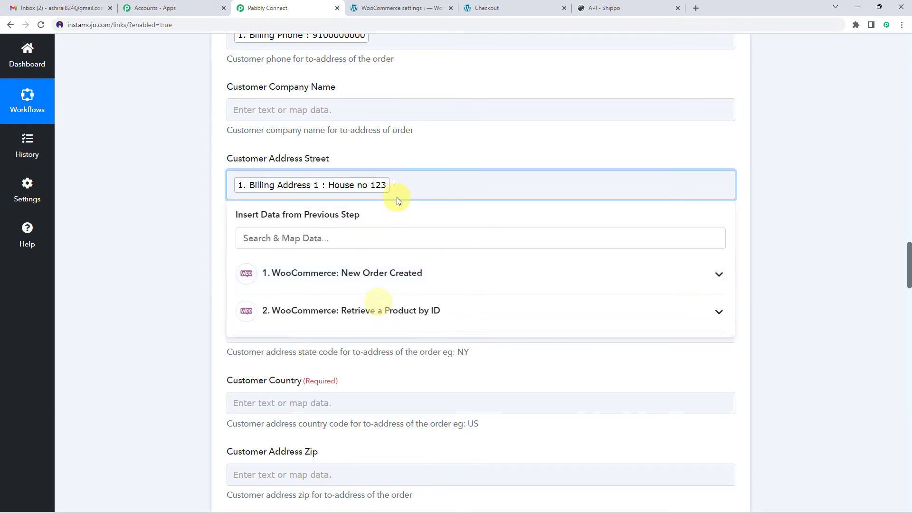
Add Billing Address 2 from the New Order Created trigger after Billing Address 1 in Customer Address Street.
{"action": "left_click", "coordinate": [320, 274]}
{"action": "type", "text": "add"}
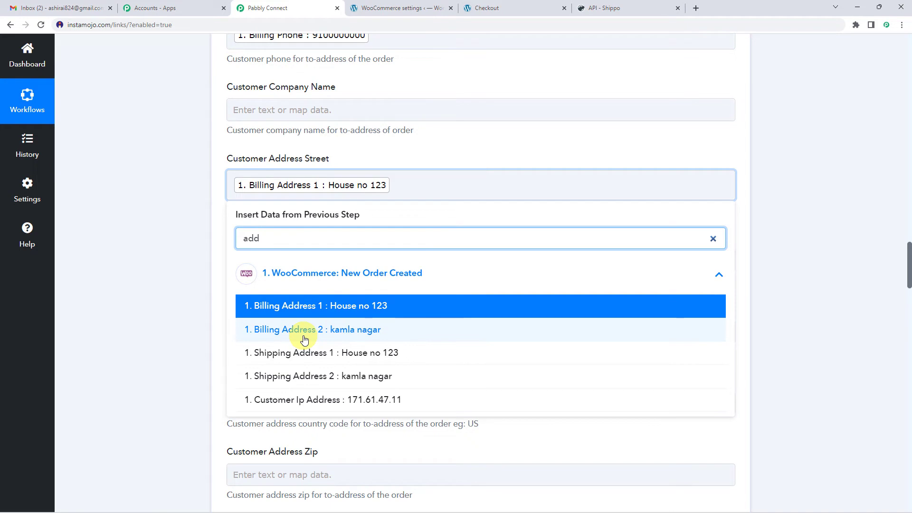
{"action": "left_click", "coordinate": [370, 332]}
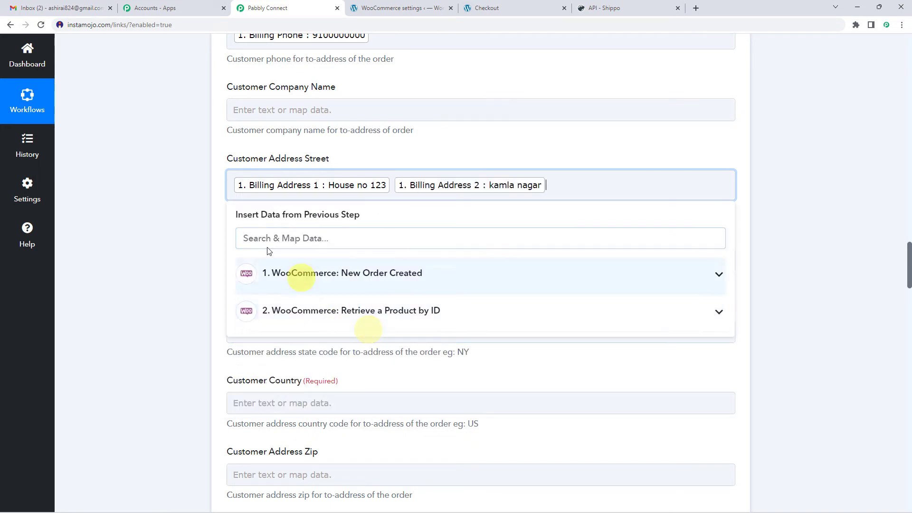
{"action": "left_click", "coordinate": [224, 221]}
{"action": "scroll", "coordinate": [224, 221], "scroll_direction": "down", "scroll_amount": 1}
{"action": "left_click", "coordinate": [240, 212]}
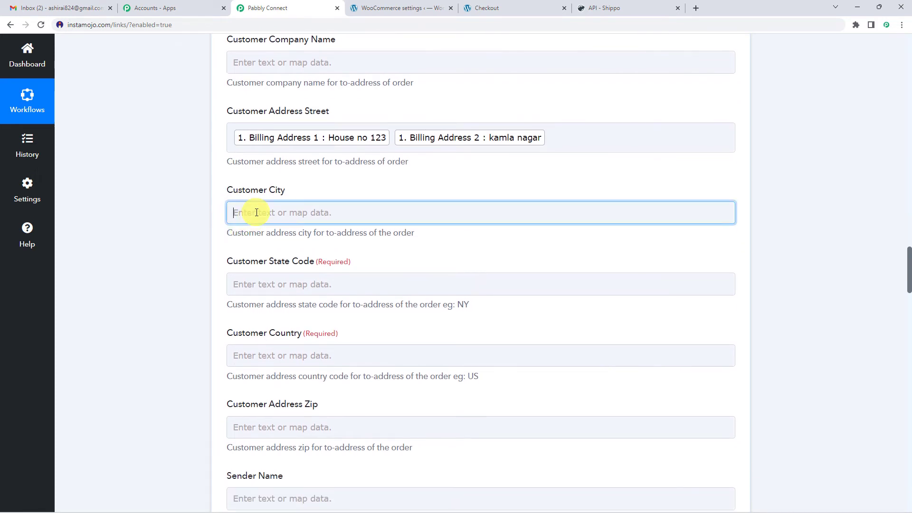
{"action": "left_click", "coordinate": [292, 298]}
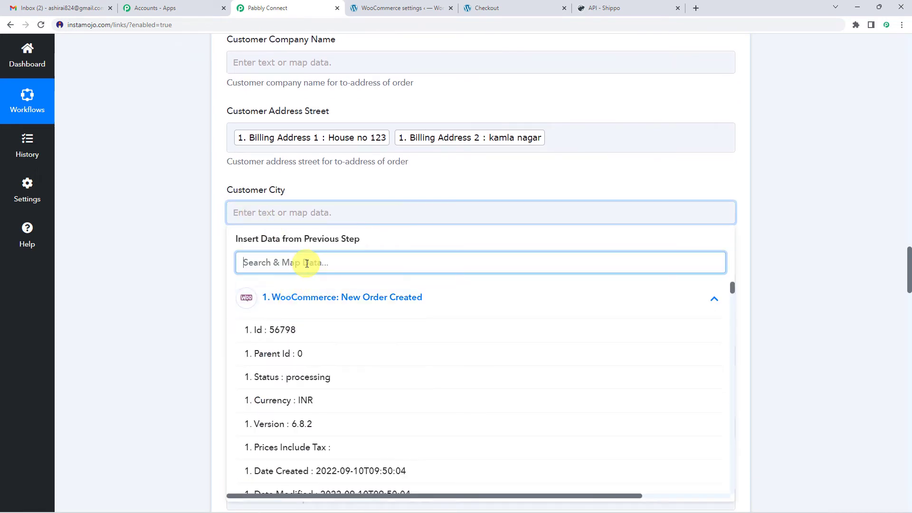
{"action": "type", "text": "addr"}
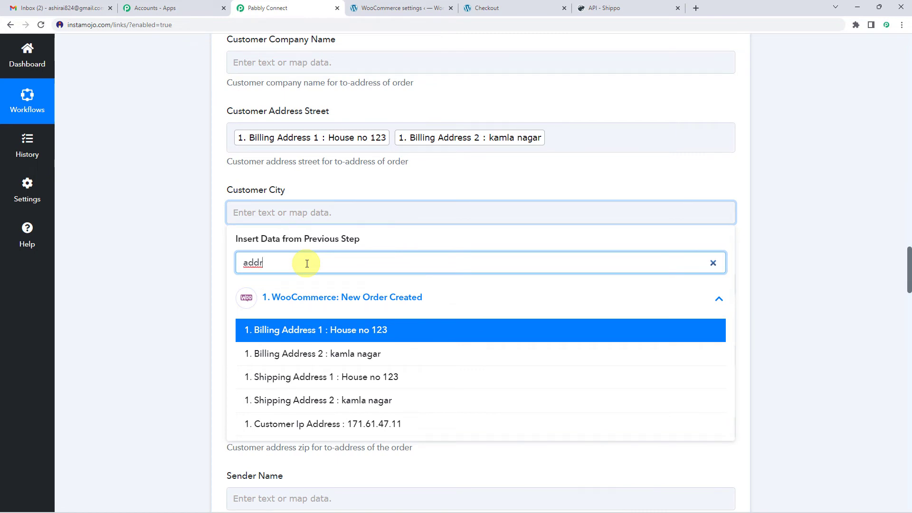
{"action": "type", "text": "e"}
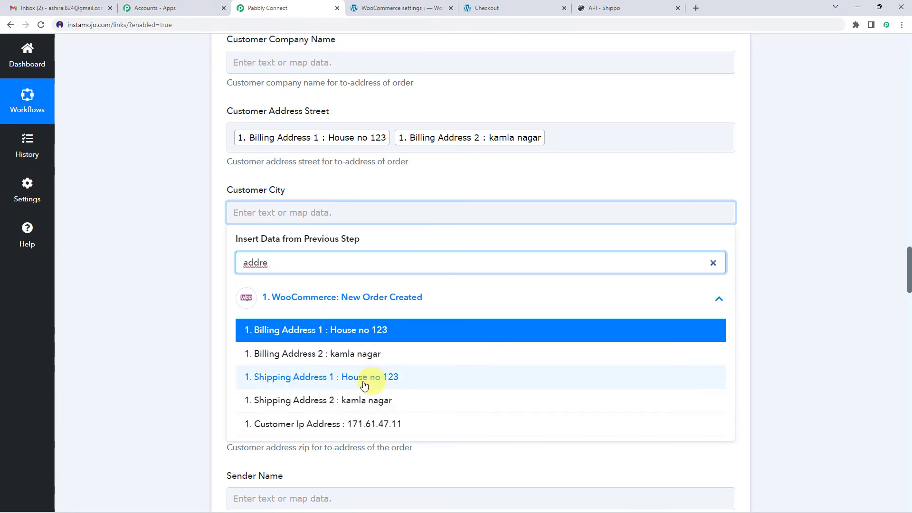
{"action": "left_click", "coordinate": [222, 269]}
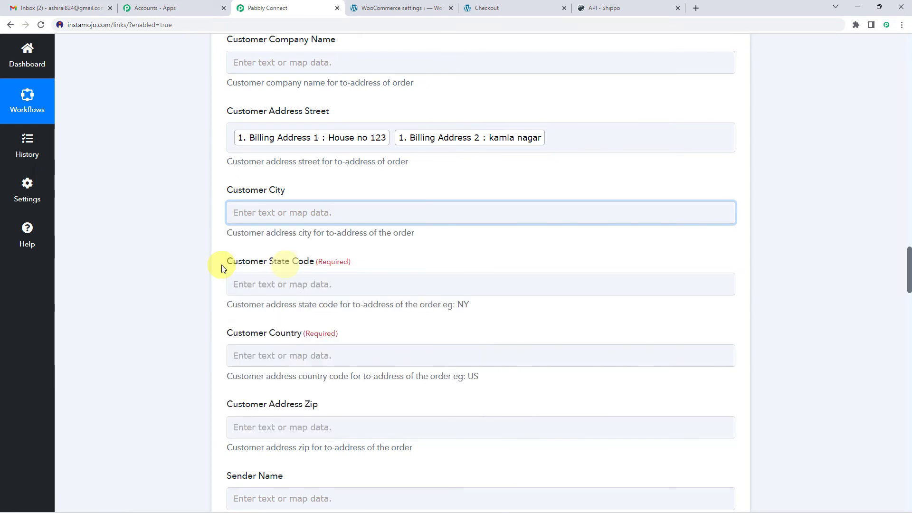
Enter Bhopal as fixed text for the Customer City.
{"action": "left_click", "coordinate": [269, 213]}
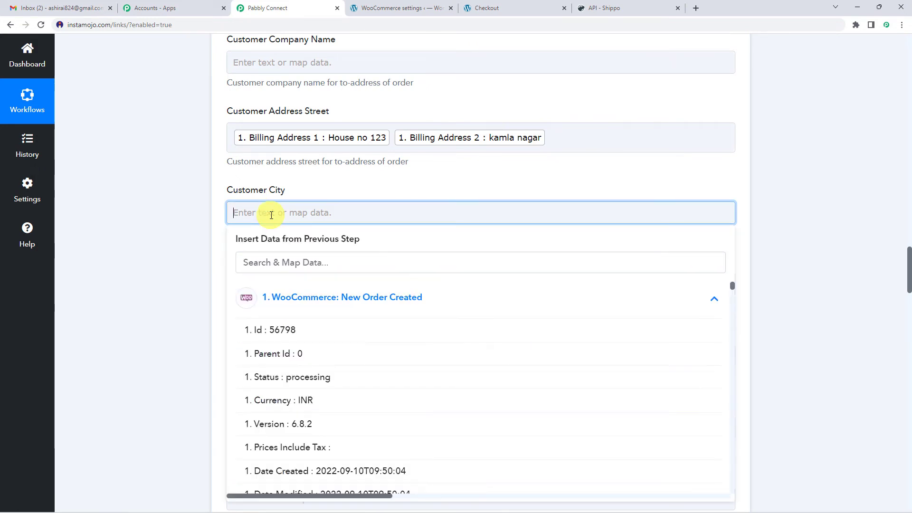
{"action": "type", "text": "Bhoa"}
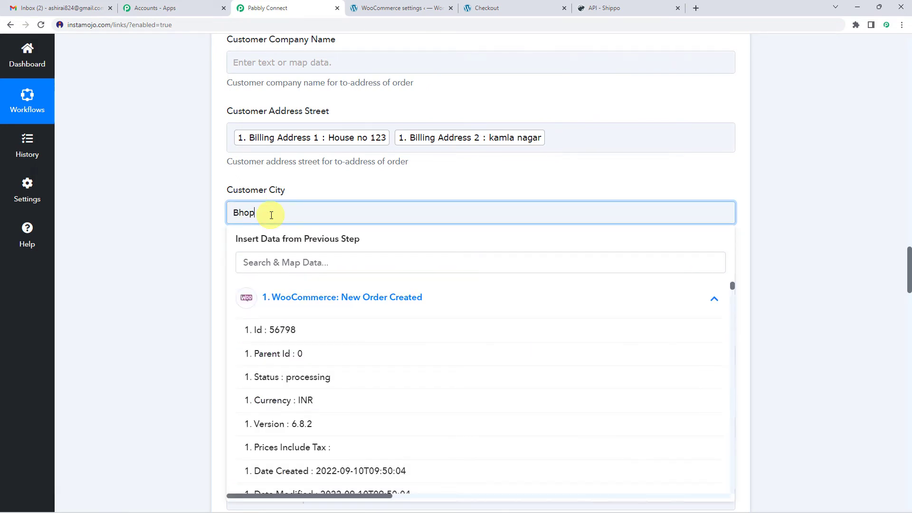
{"action": "left_click", "coordinate": [309, 194]}
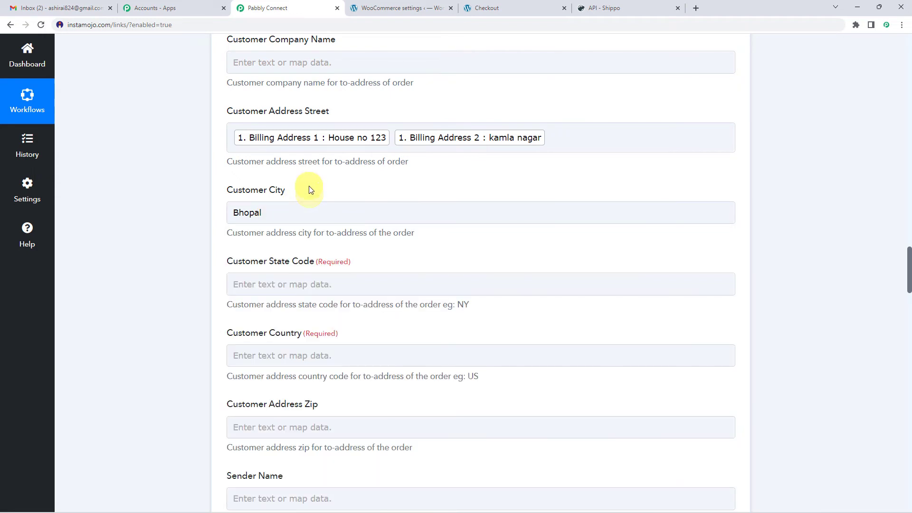
Map Customer State Code to Billing State from the New Order Created trigger, filtering the order data by "sta".
{"action": "scroll", "coordinate": [309, 185], "scroll_direction": "down", "scroll_amount": 1}
{"action": "left_click", "coordinate": [285, 242]}
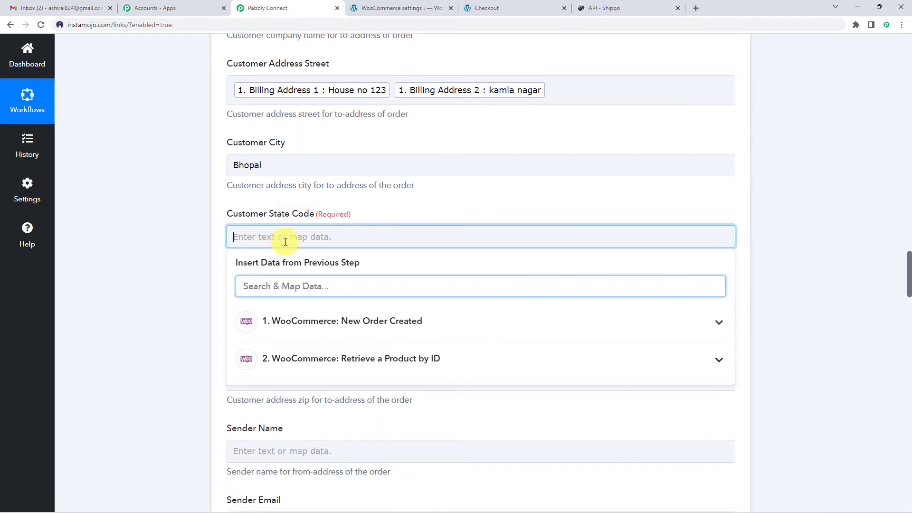
{"action": "left_click", "coordinate": [307, 329]}
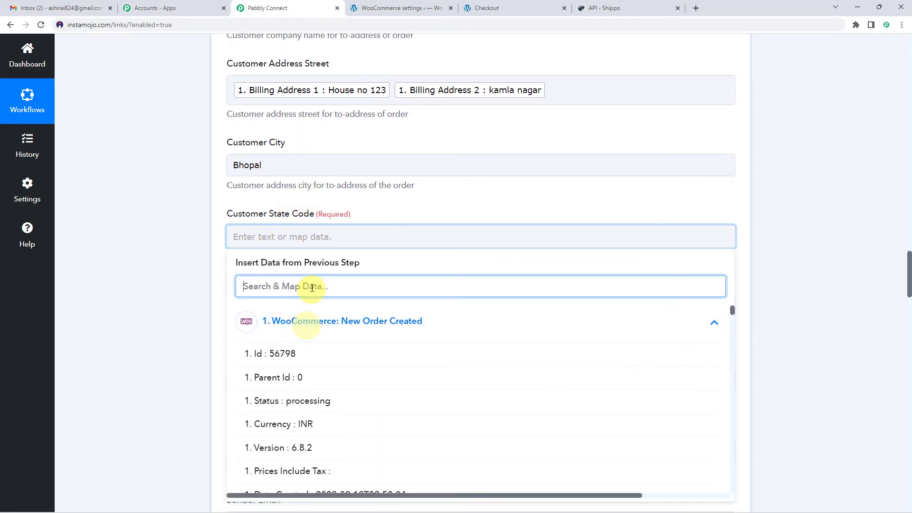
{"action": "left_click", "coordinate": [311, 286]}
{"action": "type", "text": "sta"}
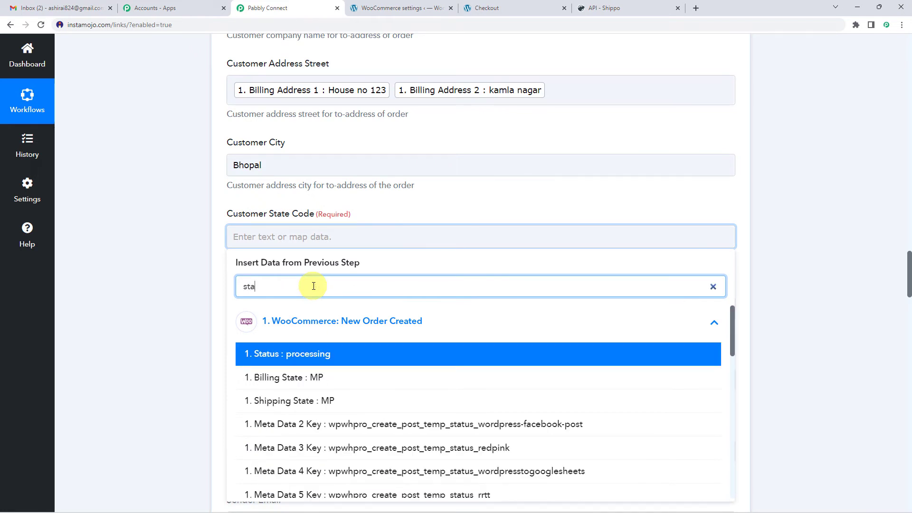
{"action": "left_click", "coordinate": [310, 379]}
{"action": "left_click", "coordinate": [221, 259]}
Enter India as fixed text for the Customer Country.
{"action": "scroll", "coordinate": [220, 259], "scroll_direction": "down", "scroll_amount": 2}
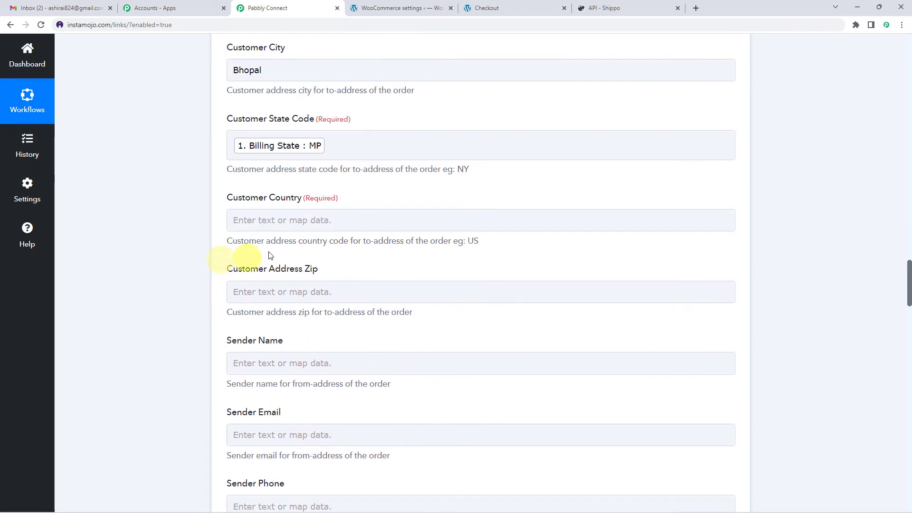
{"action": "left_click", "coordinate": [285, 223]}
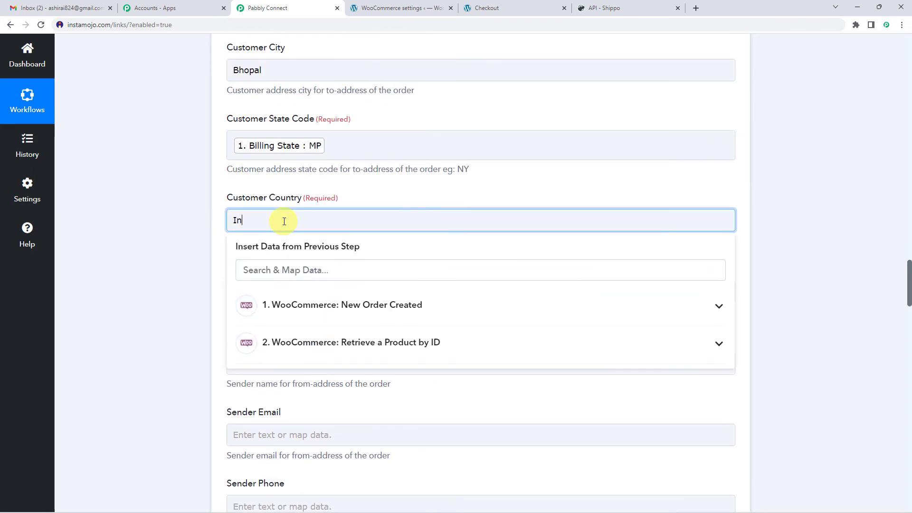
{"action": "left_click", "coordinate": [406, 198]}
Map Customer Address Zip to Billing Postcode from the New Order Created trigger, filtering the order data by "pos".
{"action": "scroll", "coordinate": [407, 197], "scroll_direction": "down", "scroll_amount": 2}
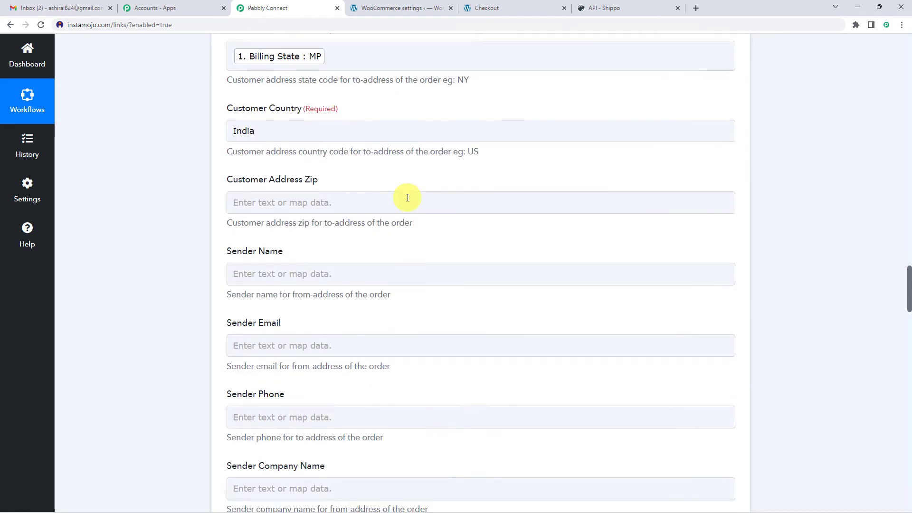
{"action": "left_click", "coordinate": [304, 200]}
{"action": "left_click", "coordinate": [304, 200]}
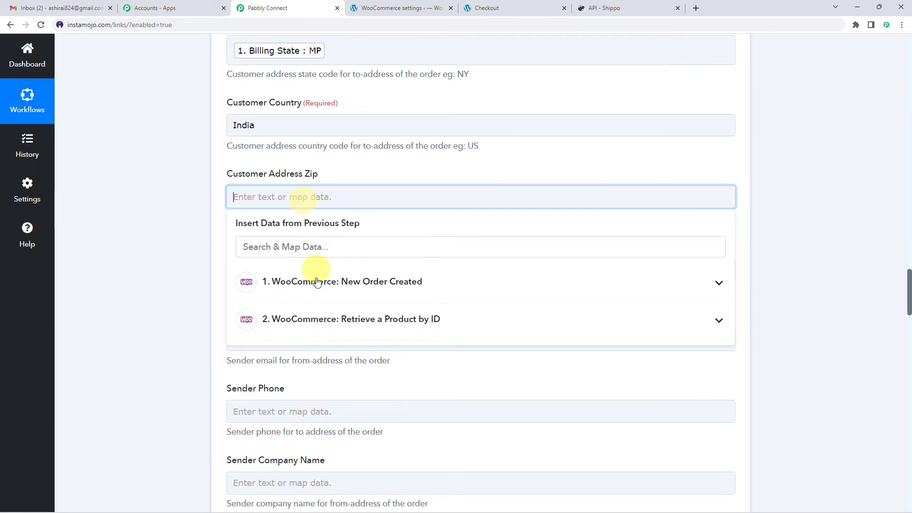
{"action": "left_click", "coordinate": [317, 281]}
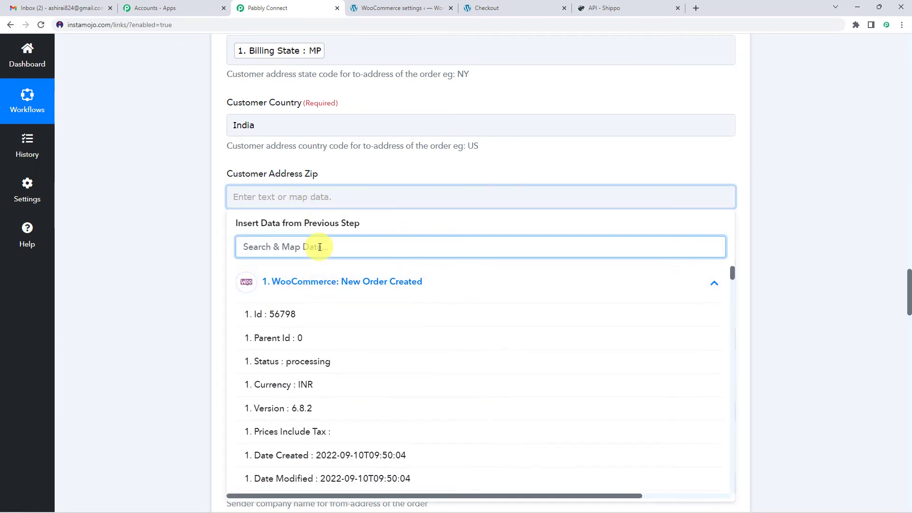
{"action": "type", "text": "/"}
{"action": "key", "text": "BackSpace"}
{"action": "type", "text": "pos"}
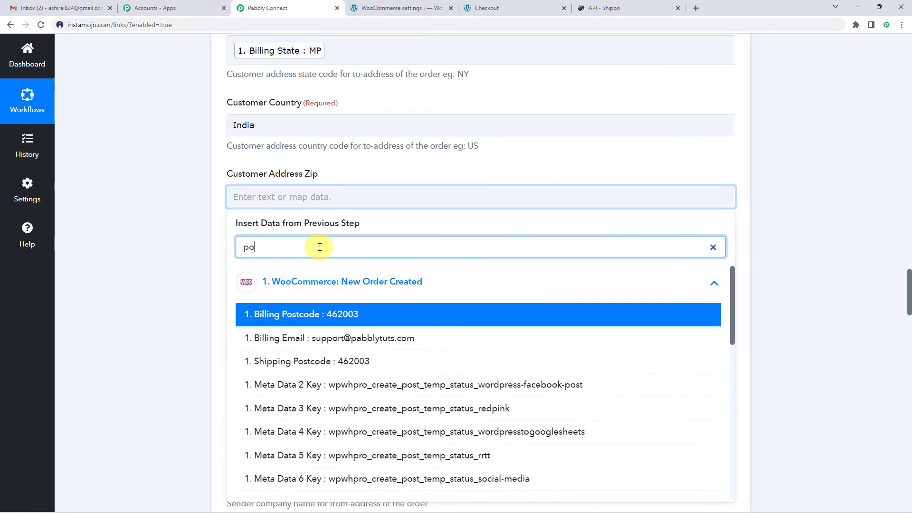
{"action": "left_click", "coordinate": [333, 314]}
{"action": "left_click", "coordinate": [210, 231]}
Set Sender Name to ABC and fill in the sender's e-mail address in Sender Email.
{"action": "scroll", "coordinate": [210, 232], "scroll_direction": "down", "scroll_amount": 2}
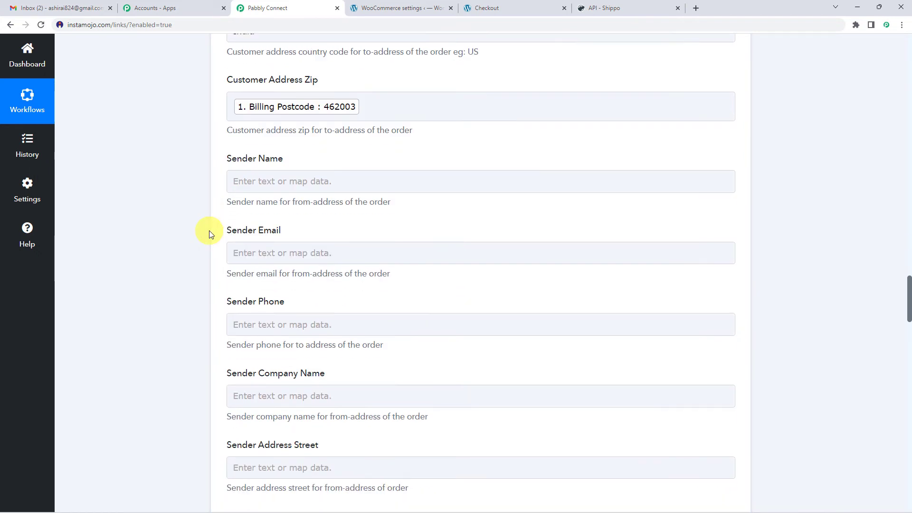
{"action": "left_click", "coordinate": [266, 180]}
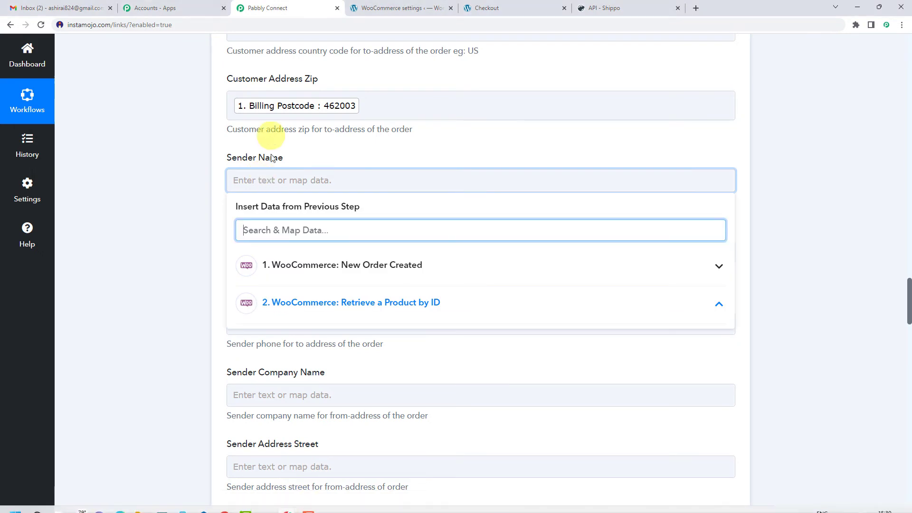
{"action": "left_click", "coordinate": [301, 183]}
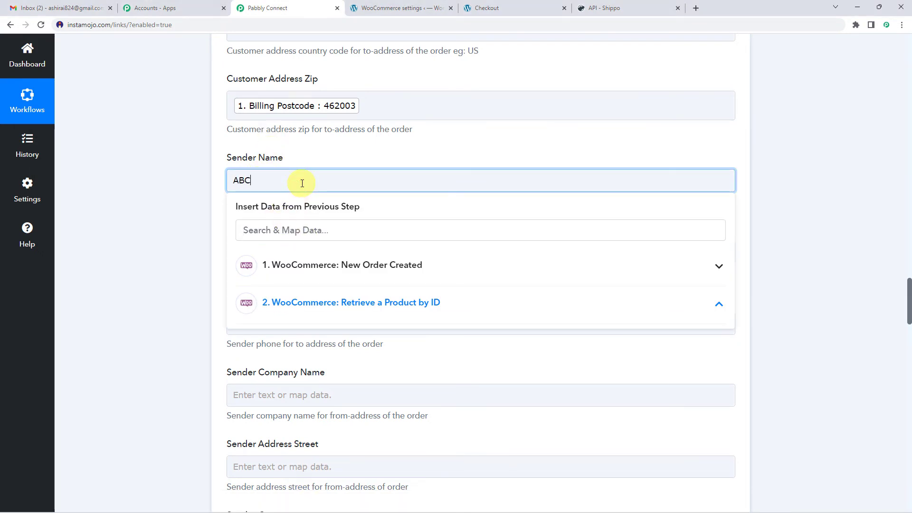
{"action": "left_click", "coordinate": [312, 158]}
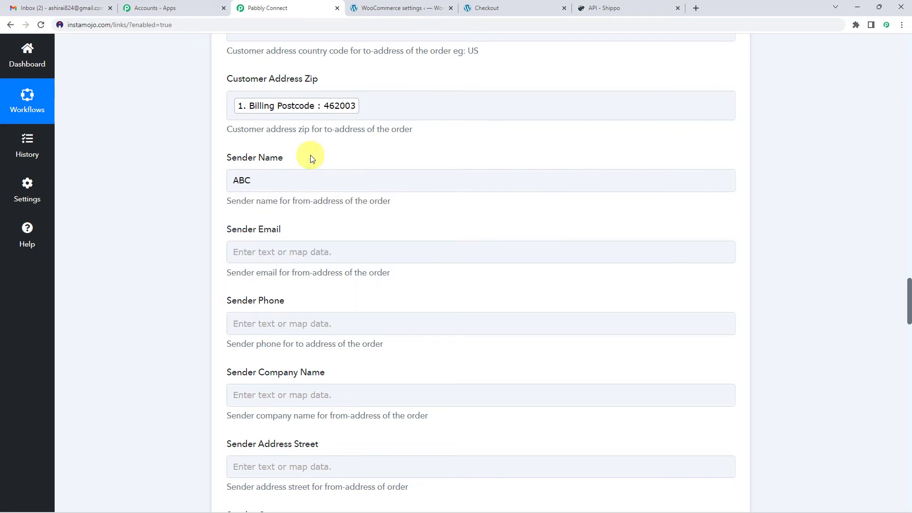
{"action": "left_click", "coordinate": [278, 252]}
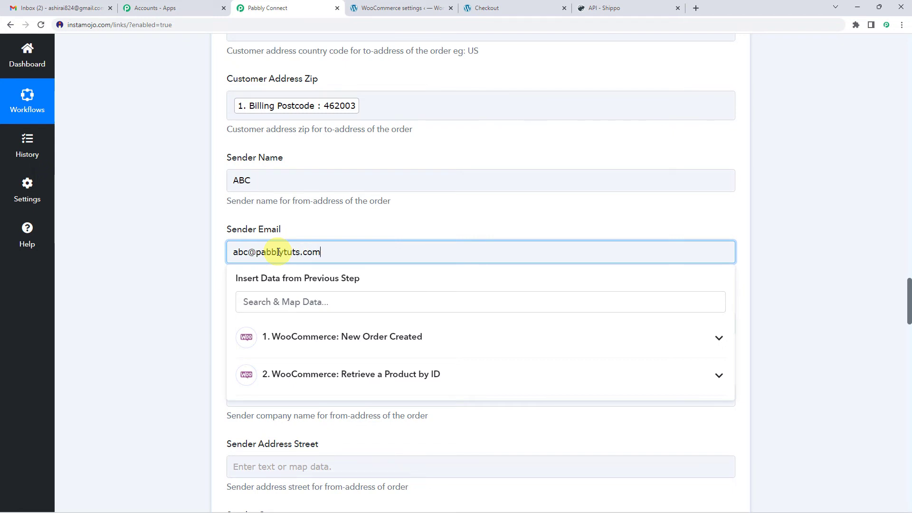
{"action": "left_click", "coordinate": [299, 237]}
Fill in the sender's phone number in Sender Phone.
{"action": "scroll", "coordinate": [299, 236], "scroll_direction": "down", "scroll_amount": 2}
{"action": "left_click", "coordinate": [285, 229]}
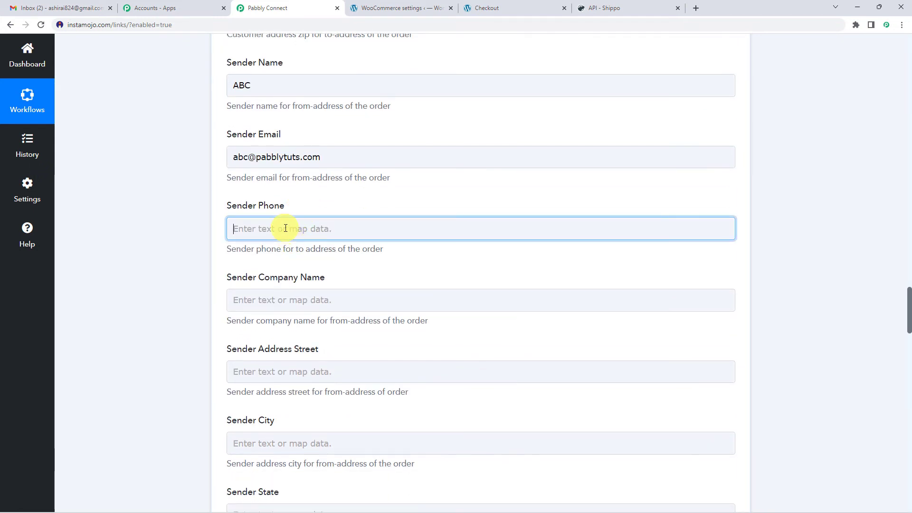
{"action": "scroll", "coordinate": [286, 228], "scroll_direction": "down", "scroll_amount": 1}
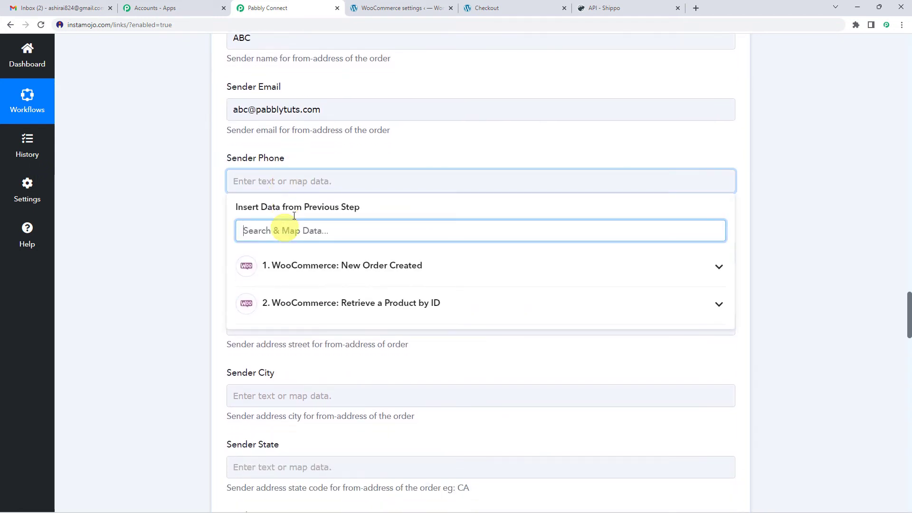
{"action": "left_click", "coordinate": [298, 182]}
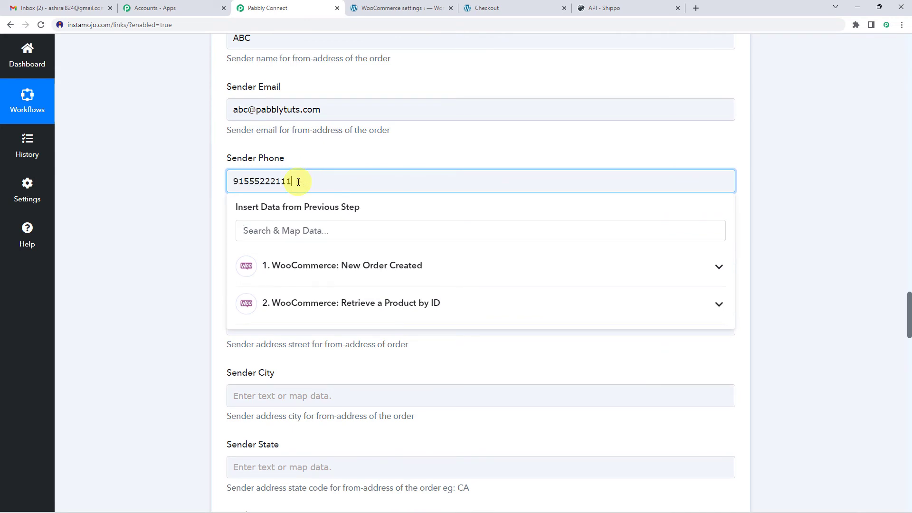
{"action": "left_click", "coordinate": [298, 166]}
{"action": "scroll", "coordinate": [298, 166], "scroll_direction": "down", "scroll_amount": 3}
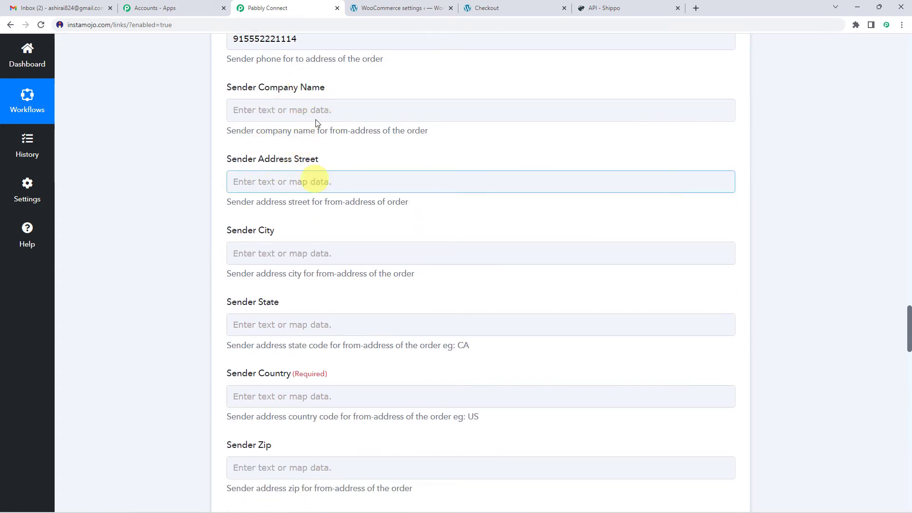
Enter India as fixed text for the Sender Country, leaving the sender company, street, city and state empty.
{"action": "scroll", "coordinate": [277, 192], "scroll_direction": "down", "scroll_amount": 3}
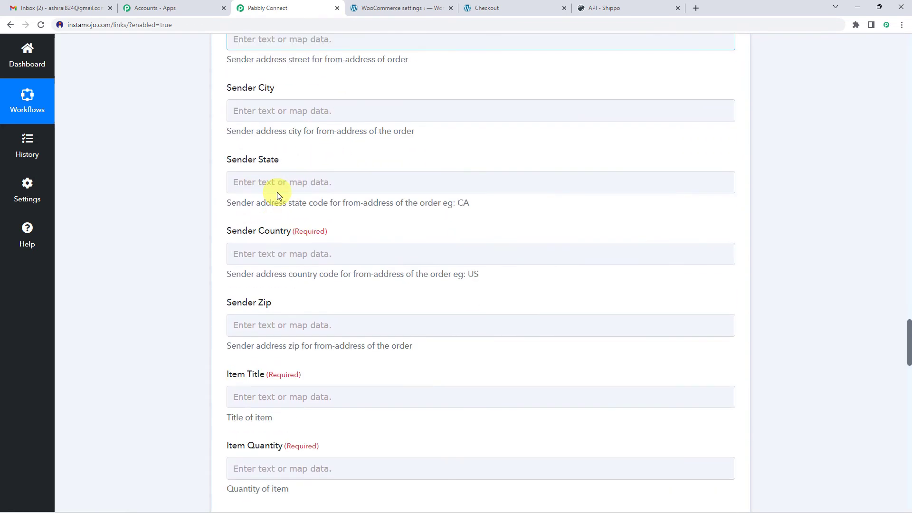
{"action": "scroll", "coordinate": [279, 196], "scroll_direction": "down", "scroll_amount": 2}
{"action": "left_click", "coordinate": [269, 157]}
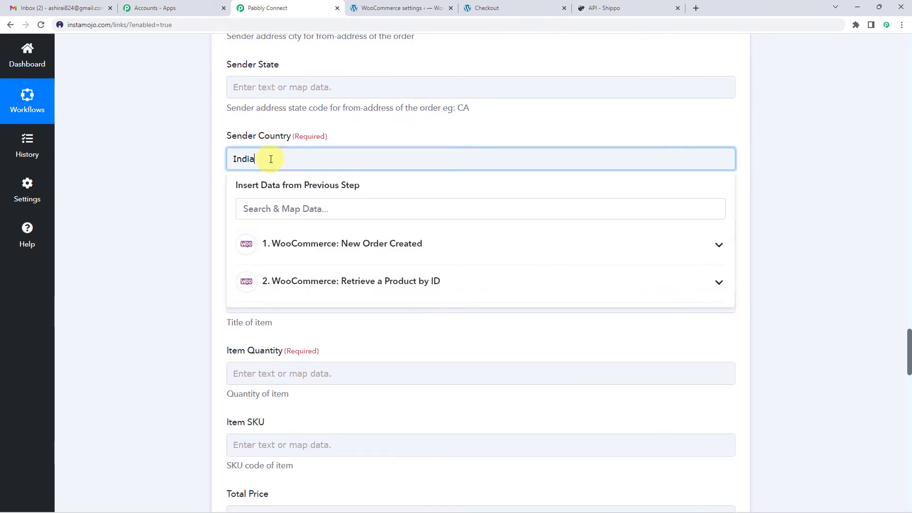
{"action": "left_click", "coordinate": [147, 199]}
Map Item Title to Line Items 0 Name from the New Order Created trigger, filtering the order data by "line".
{"action": "scroll", "coordinate": [148, 199], "scroll_direction": "down", "scroll_amount": 2}
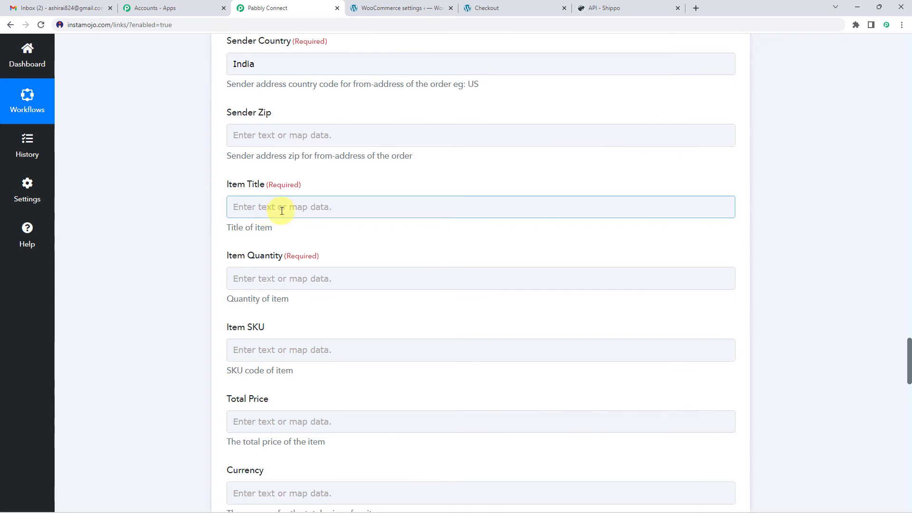
{"action": "left_click", "coordinate": [282, 210]}
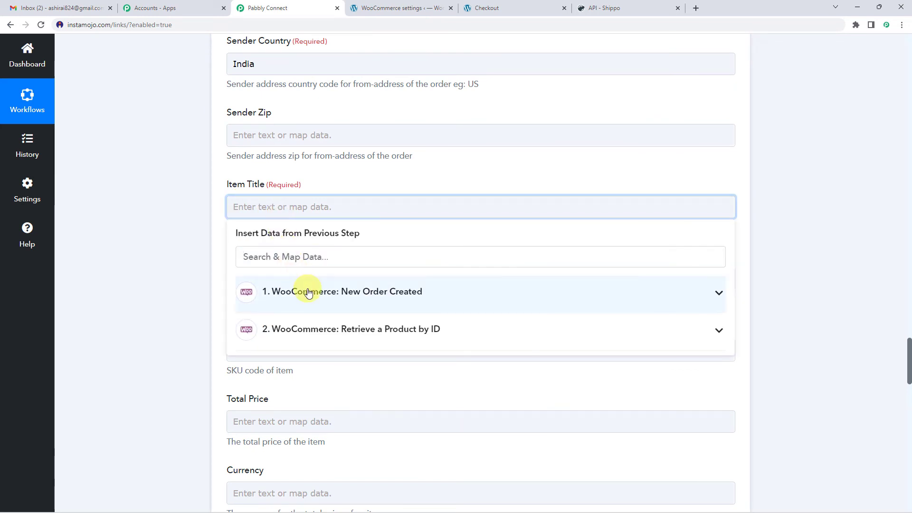
{"action": "left_click", "coordinate": [337, 299]}
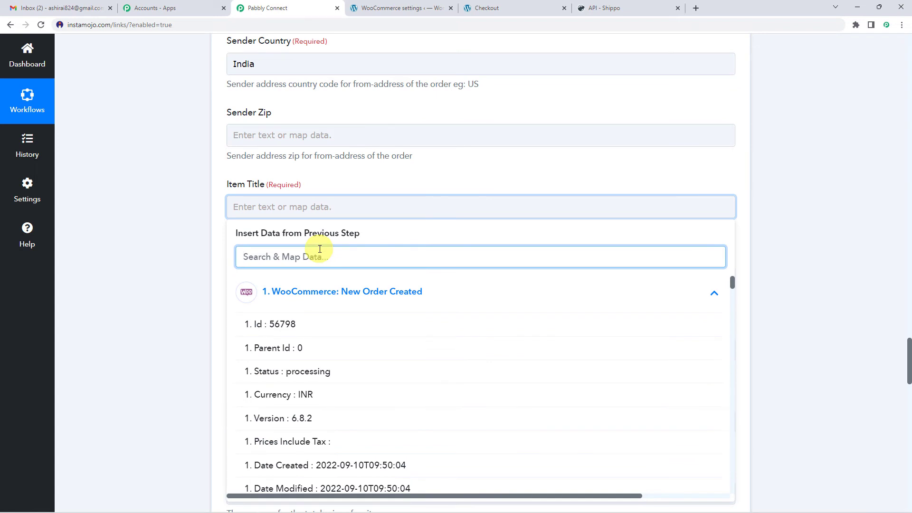
{"action": "type", "text": "line"}
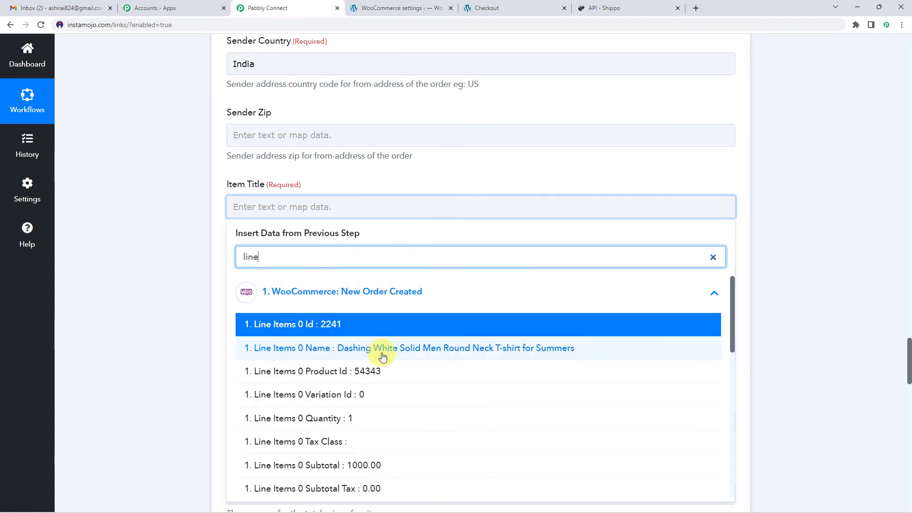
{"action": "left_click", "coordinate": [464, 350]}
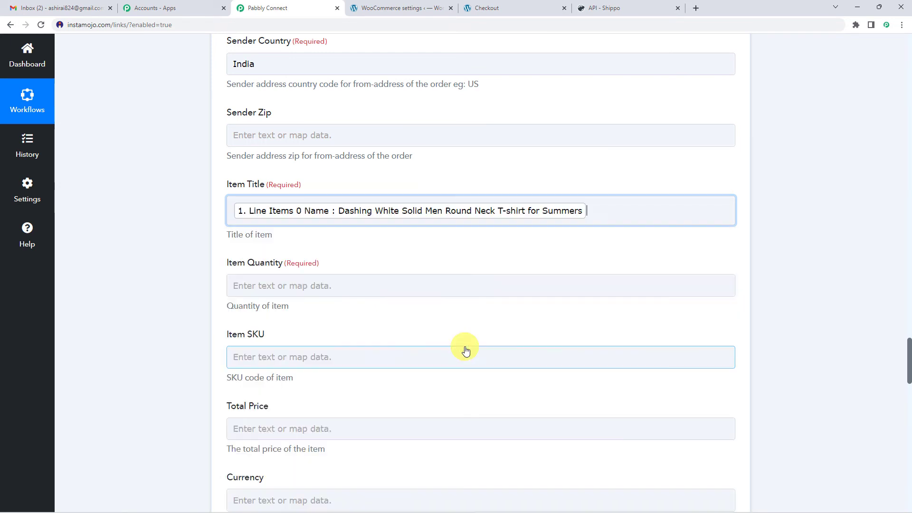
{"action": "left_click", "coordinate": [222, 246]}
Map Item Quantity to Line Items 0 Quantity from the New Order Created trigger, filtering the data by "qua".
{"action": "scroll", "coordinate": [221, 245], "scroll_direction": "down", "scroll_amount": 1}
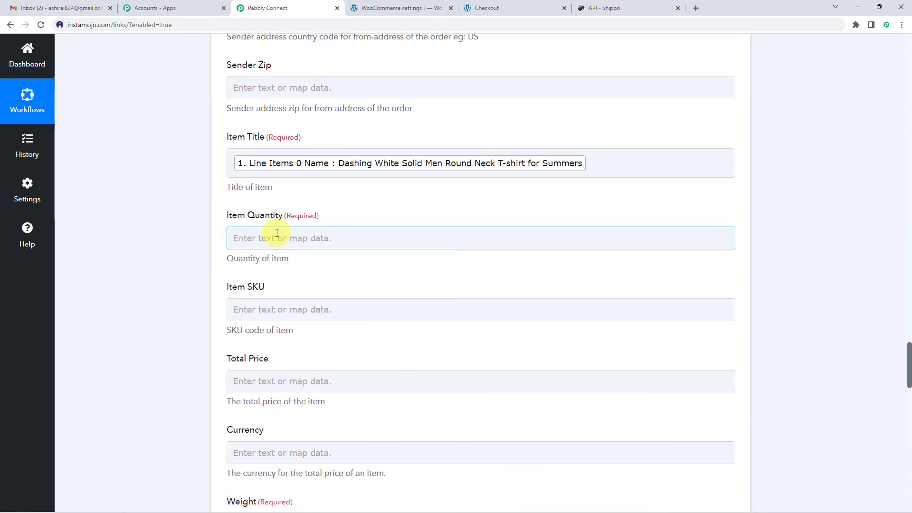
{"action": "left_click", "coordinate": [276, 237]}
{"action": "left_click", "coordinate": [291, 322]}
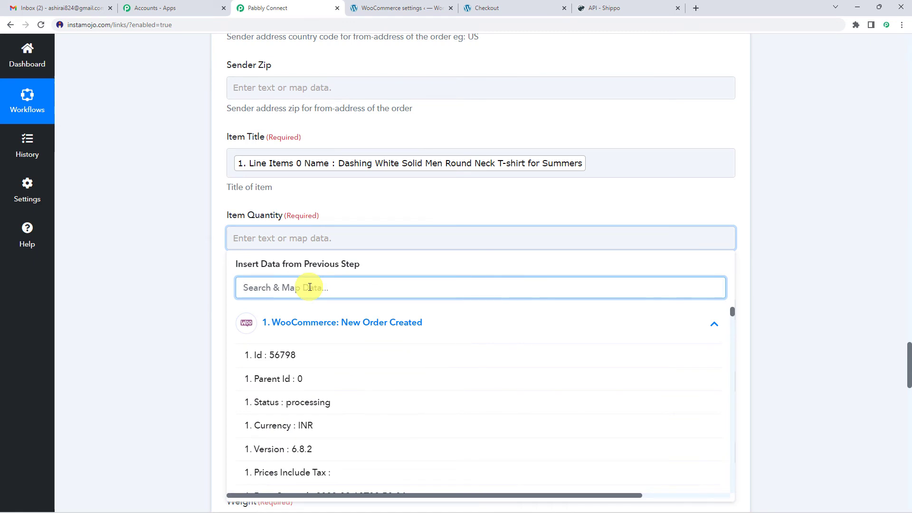
{"action": "type", "text": "qua"}
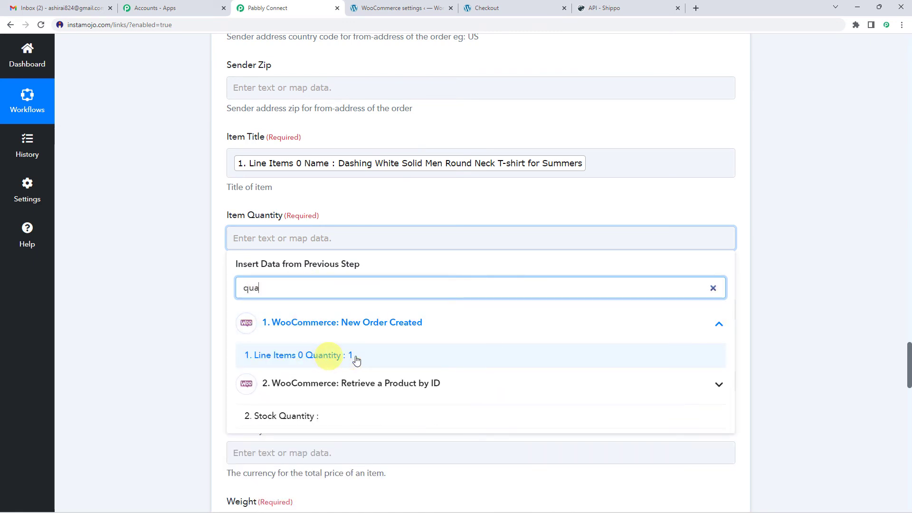
{"action": "left_click", "coordinate": [335, 357]}
{"action": "left_click", "coordinate": [212, 279]}
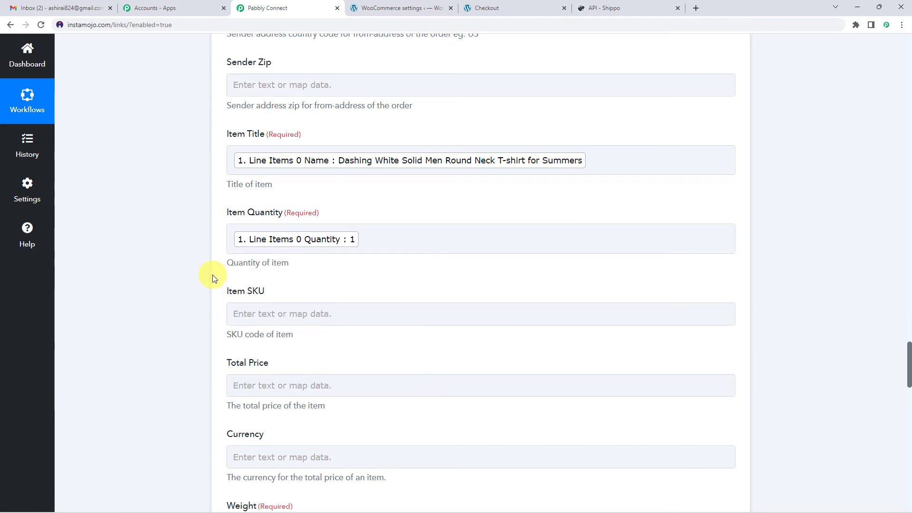
{"action": "scroll", "coordinate": [219, 261], "scroll_direction": "down", "scroll_amount": 2}
{"action": "left_click", "coordinate": [249, 224]}
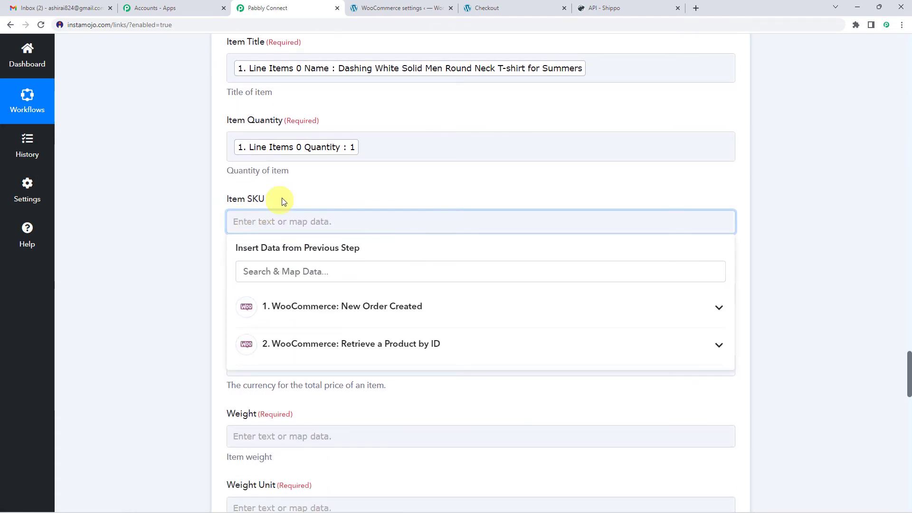
{"action": "left_click", "coordinate": [327, 308]}
{"action": "left_click", "coordinate": [327, 308]}
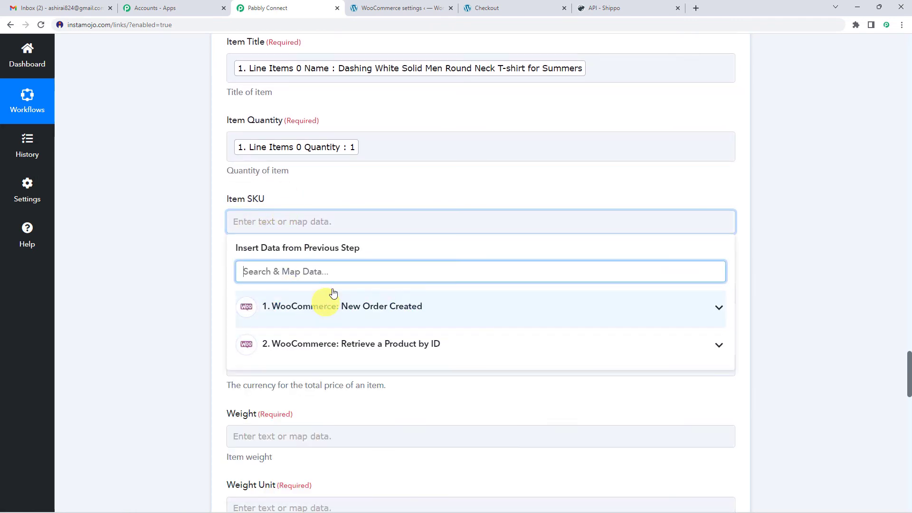
{"action": "left_click", "coordinate": [331, 196]}
Map Total Price to Line Items 0 Price from the New Order Created trigger, filtering the data by "pric".
{"action": "scroll", "coordinate": [298, 218], "scroll_direction": "down", "scroll_amount": 1}
{"action": "left_click", "coordinate": [265, 245]}
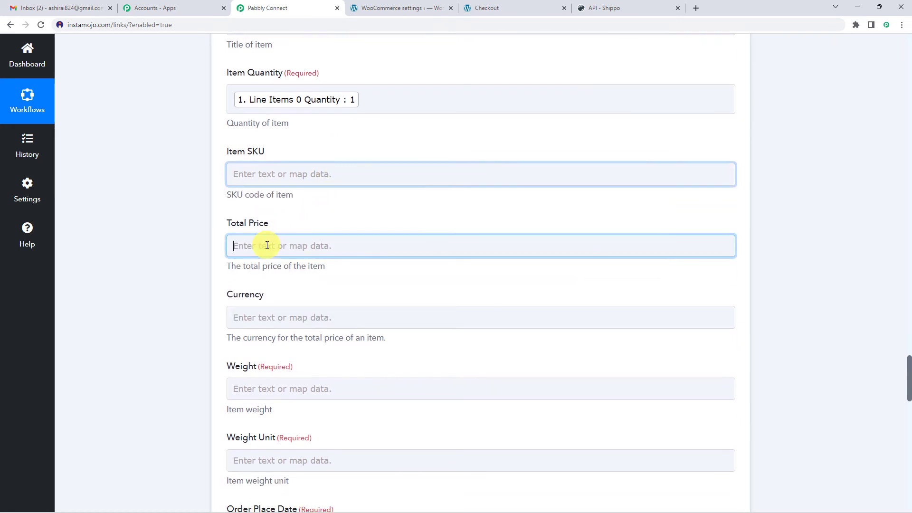
{"action": "left_click", "coordinate": [308, 330]}
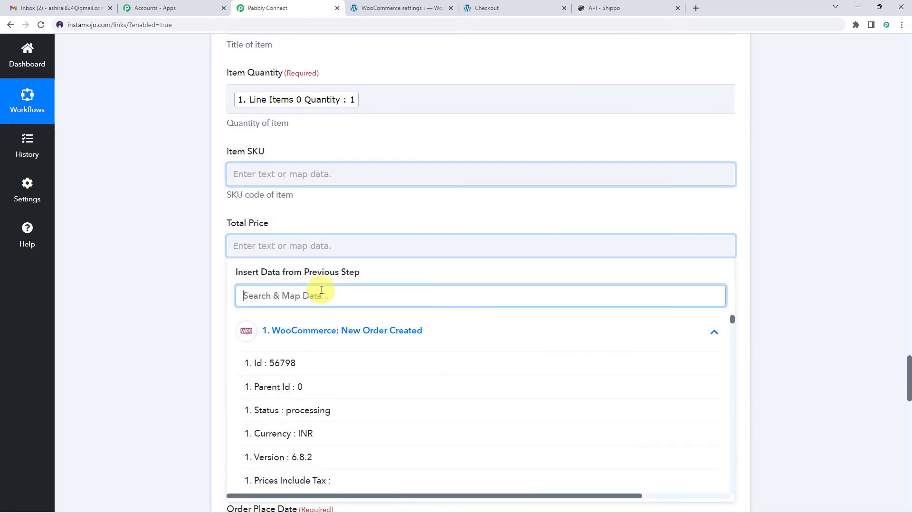
{"action": "type", "text": "pric"}
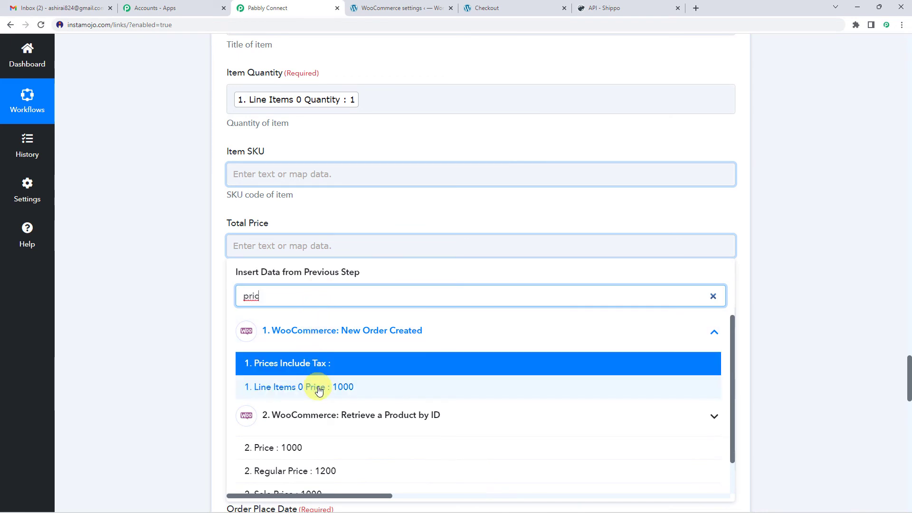
{"action": "left_click", "coordinate": [319, 388]}
{"action": "left_click", "coordinate": [218, 261]}
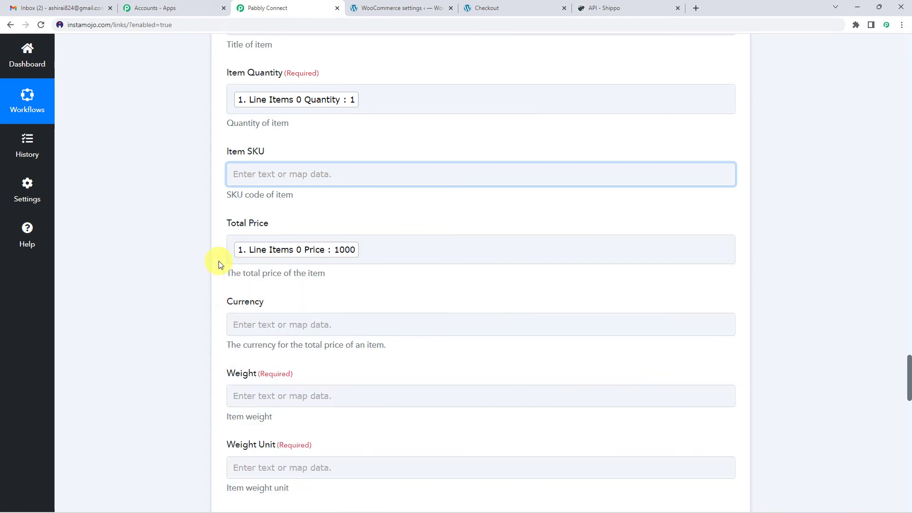
Map the item's Currency field to Currency from the New Order Created trigger.
{"action": "scroll", "coordinate": [271, 225], "scroll_direction": "down", "scroll_amount": 2}
{"action": "left_click", "coordinate": [270, 228]}
{"action": "left_click", "coordinate": [295, 316]}
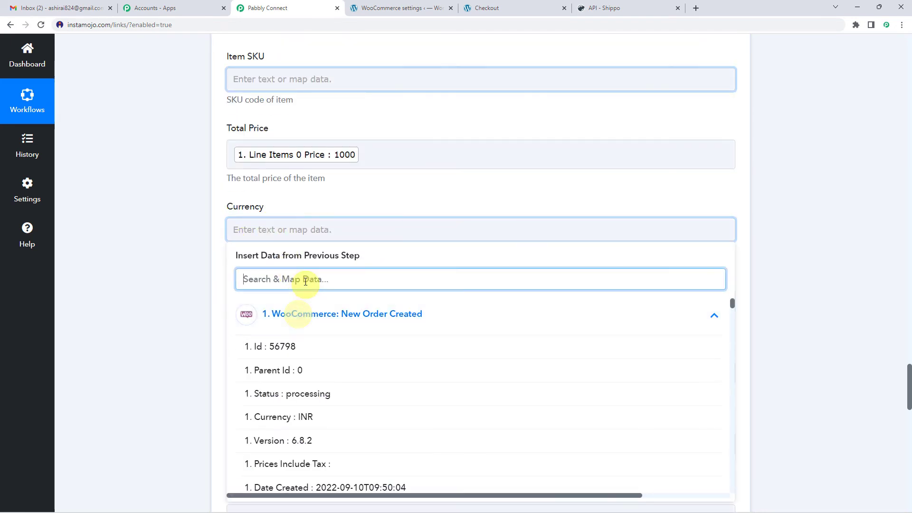
{"action": "left_click", "coordinate": [287, 418]}
{"action": "left_click", "coordinate": [221, 270]}
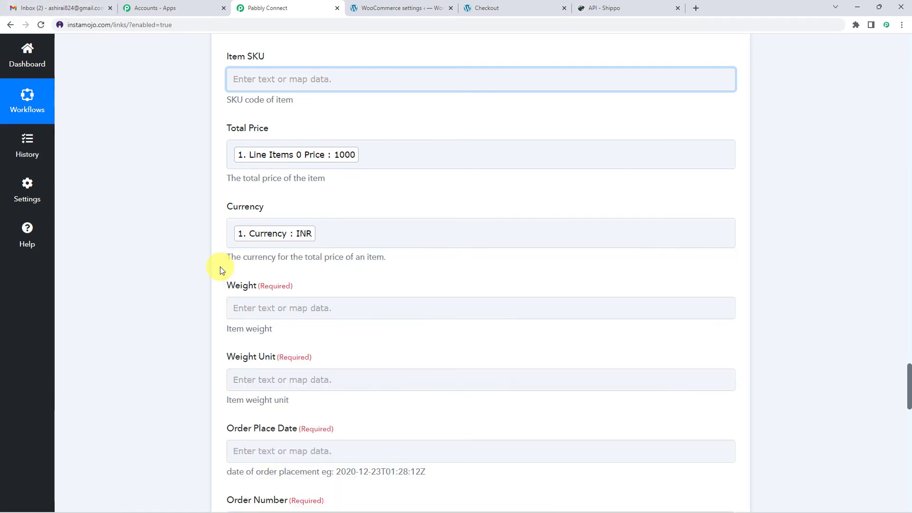
Map the item's Weight to Weight from the Retrieve a Product by ID step, filtering the data by "wei".
{"action": "scroll", "coordinate": [220, 266], "scroll_direction": "down", "scroll_amount": 3}
{"action": "left_click", "coordinate": [262, 175]}
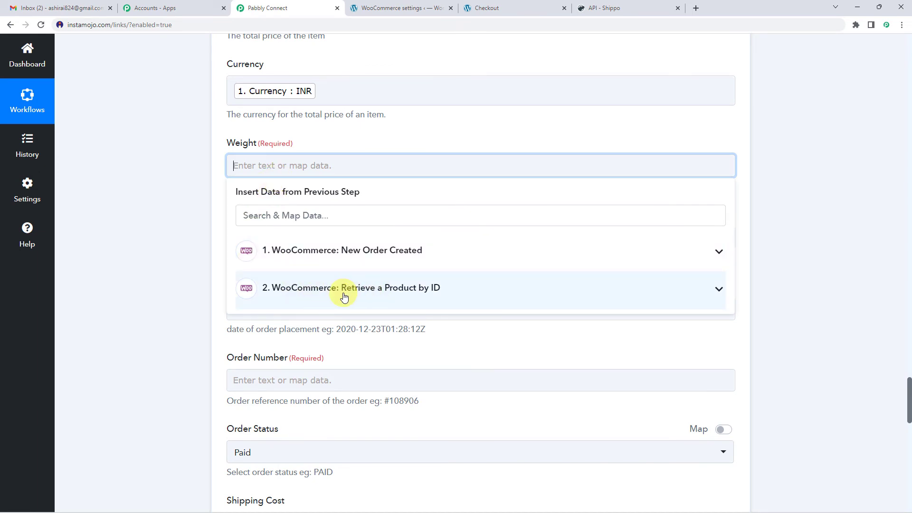
{"action": "left_click", "coordinate": [420, 290]}
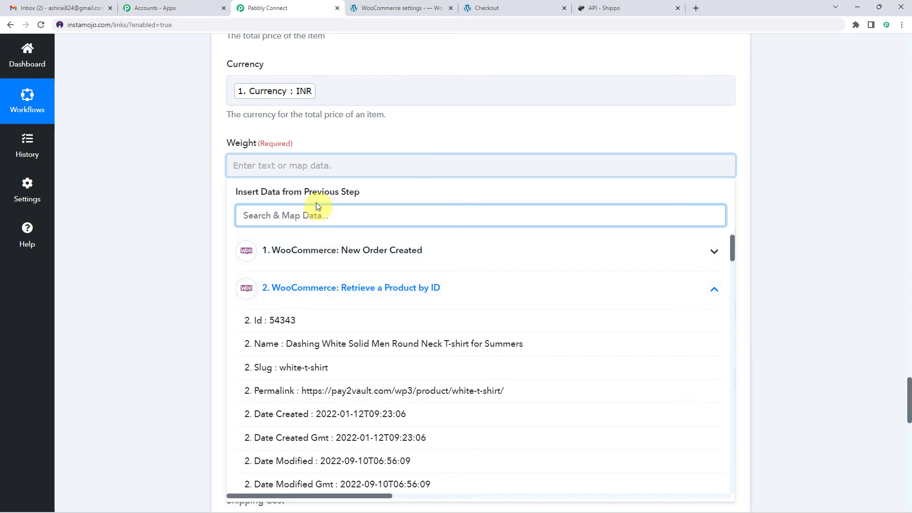
{"action": "type", "text": "wei"}
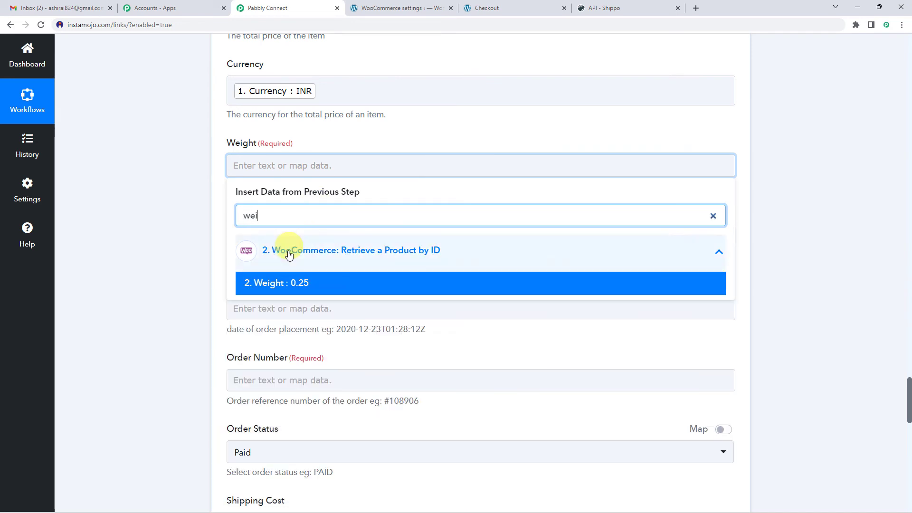
{"action": "left_click", "coordinate": [279, 285]}
{"action": "left_click", "coordinate": [218, 234]}
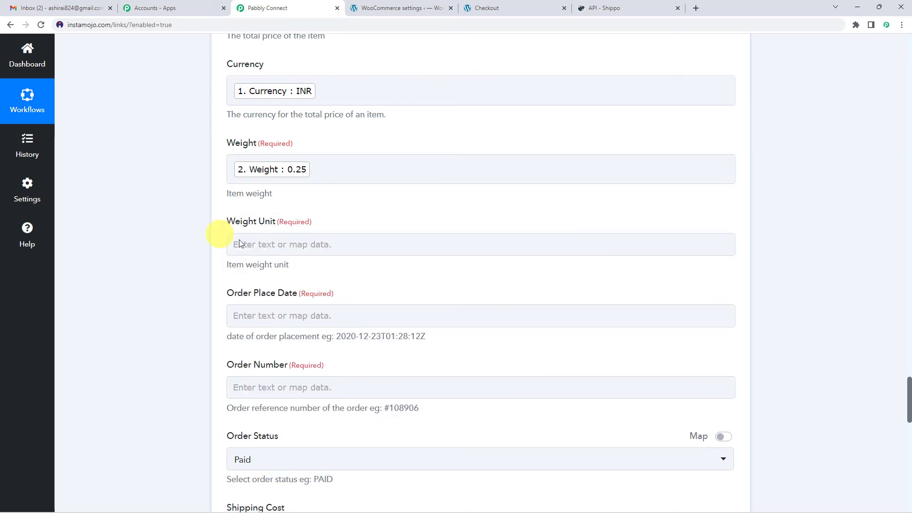
Enter kg as fixed text for the Weight Unit.
{"action": "left_click", "coordinate": [261, 247]}
{"action": "type", "text": "kg"}
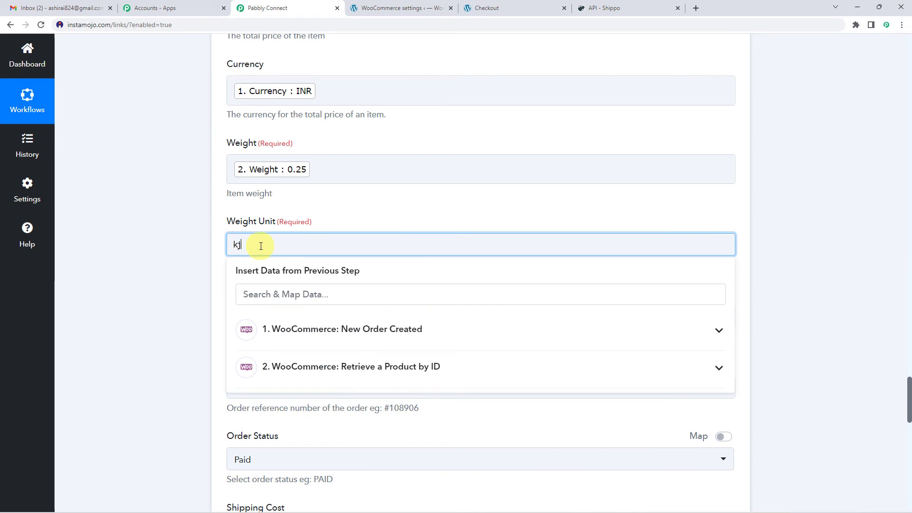
{"action": "left_click", "coordinate": [218, 243]}
Map Order Place Date to Date Created from the New Order Created trigger, filtering by "date", and check it against the example date format.
{"action": "scroll", "coordinate": [219, 242], "scroll_direction": "down", "scroll_amount": 2}
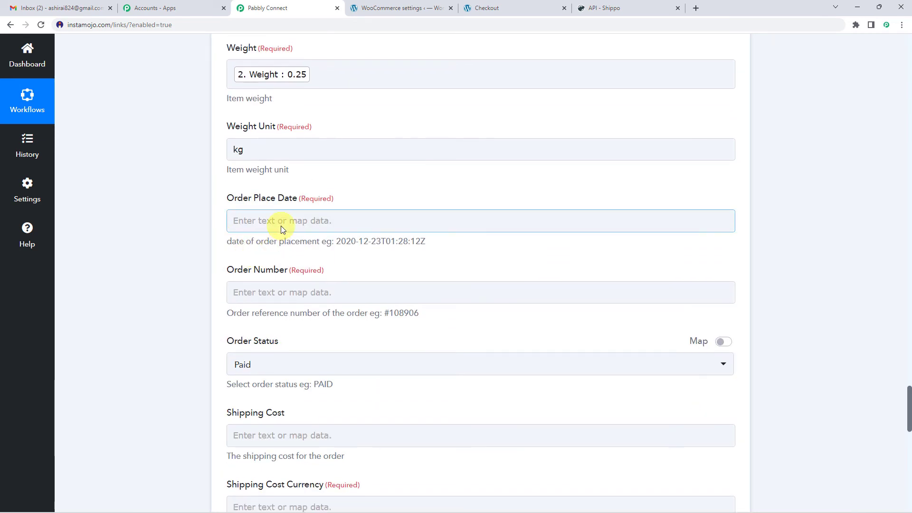
{"action": "left_click", "coordinate": [279, 227]}
{"action": "left_click", "coordinate": [331, 234]}
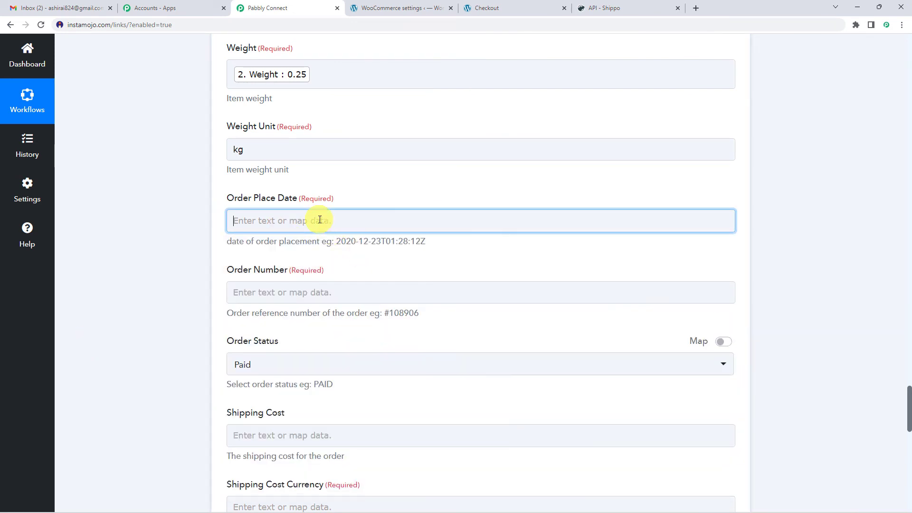
{"action": "left_click", "coordinate": [315, 219]}
{"action": "left_click", "coordinate": [299, 315]}
{"action": "left_click", "coordinate": [311, 266]}
{"action": "type", "text": "date"}
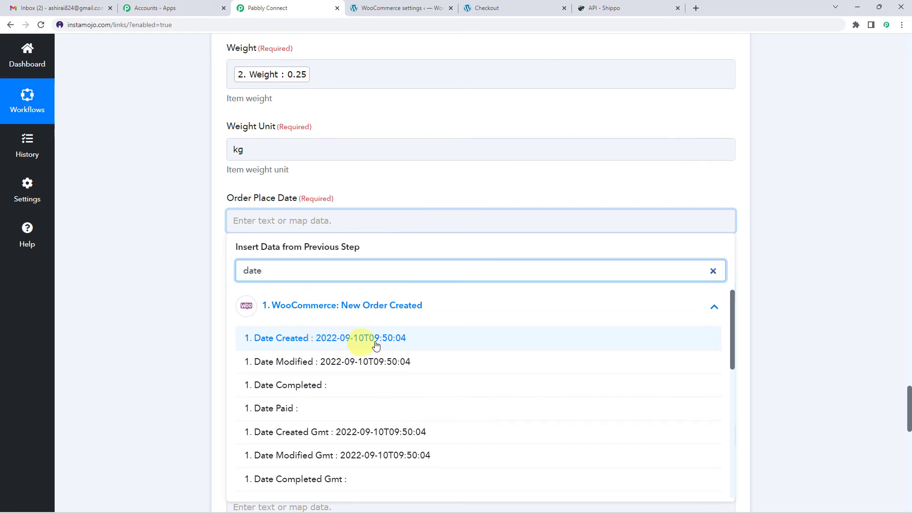
{"action": "left_click", "coordinate": [356, 339]}
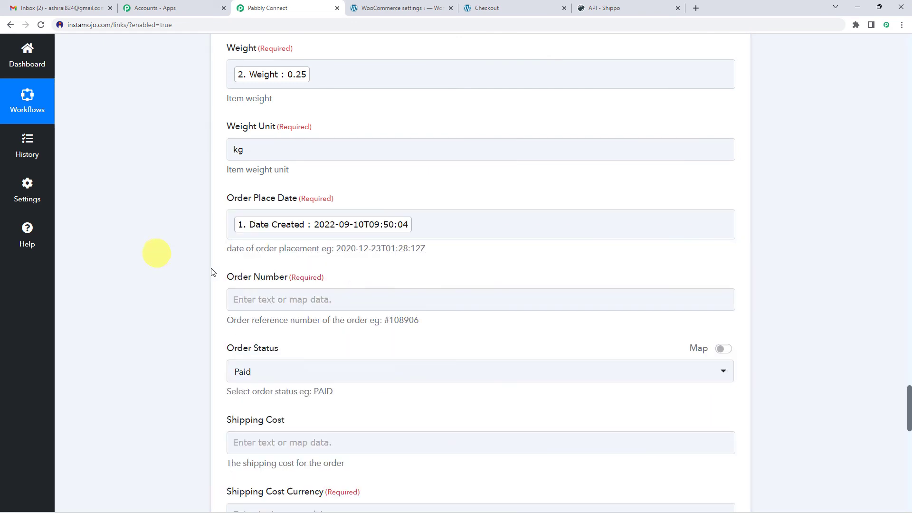
{"action": "left_click_drag", "start_coordinate": [336, 249], "coordinate": [442, 253]}
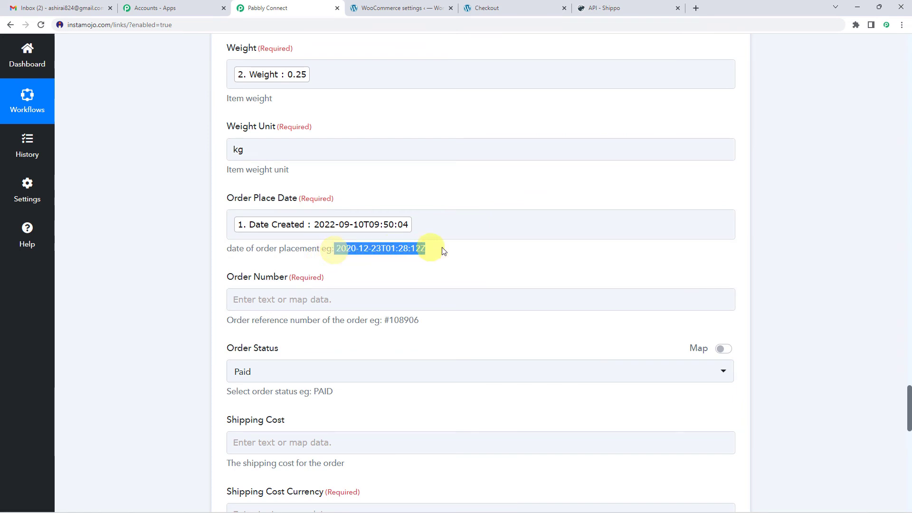
{"action": "left_click", "coordinate": [321, 237]}
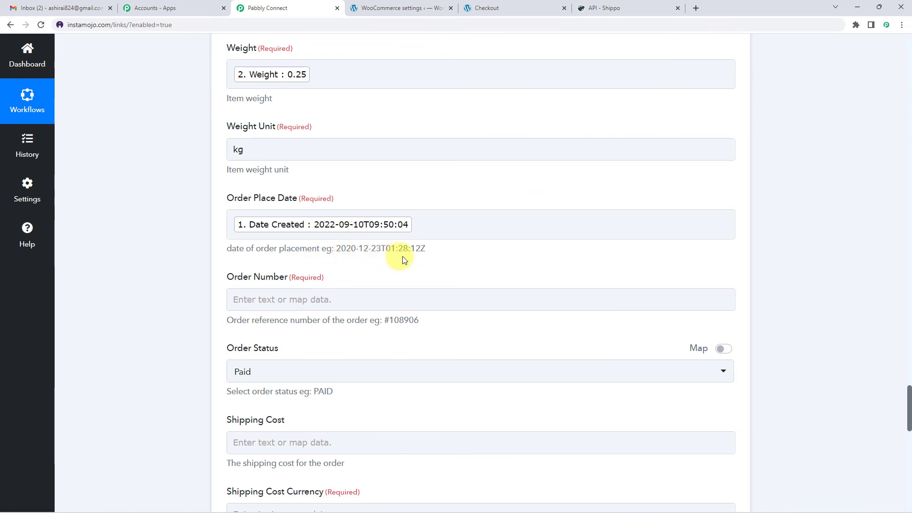
Map Order Number to Number from the New Order Created trigger, filtering the order data by "numb".
{"action": "scroll", "coordinate": [340, 258], "scroll_direction": "down", "scroll_amount": 2}
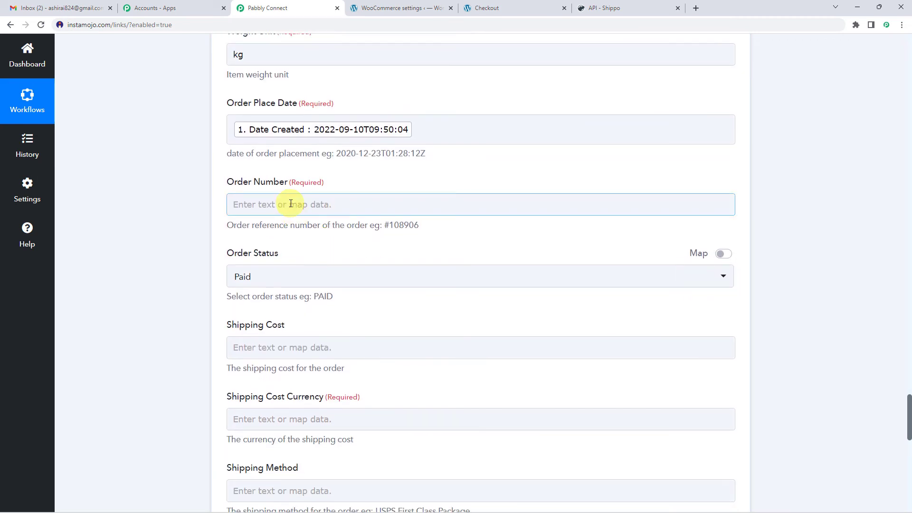
{"action": "left_click", "coordinate": [291, 204]}
{"action": "left_click", "coordinate": [314, 288]}
{"action": "left_click", "coordinate": [317, 257]}
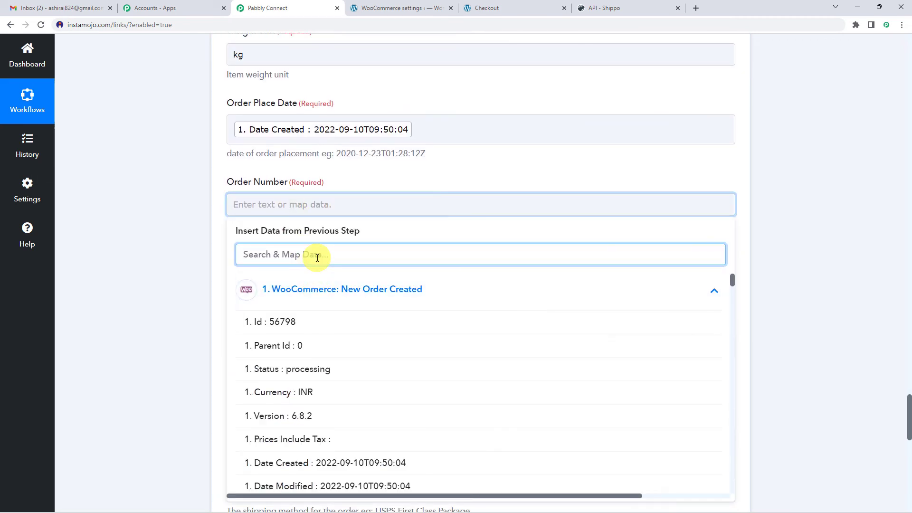
{"action": "scroll", "coordinate": [318, 257], "scroll_direction": "down", "scroll_amount": 2}
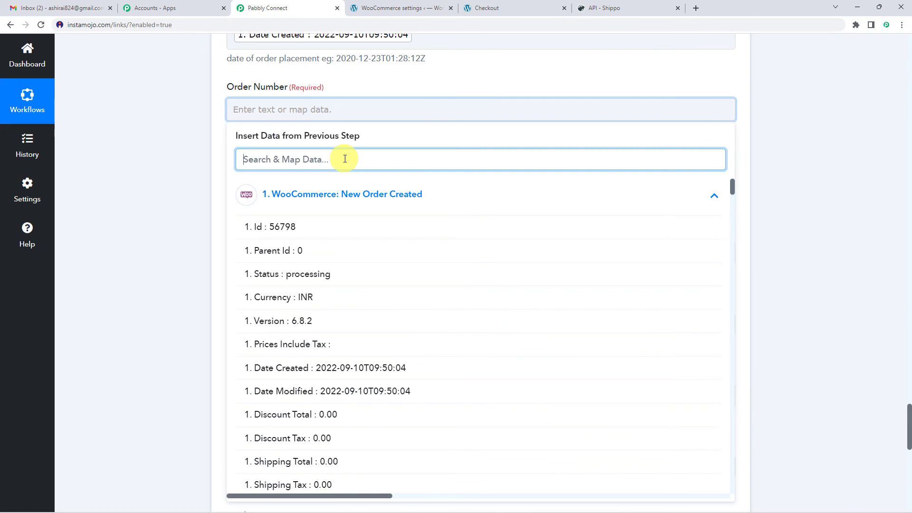
{"action": "type", "text": "numb"}
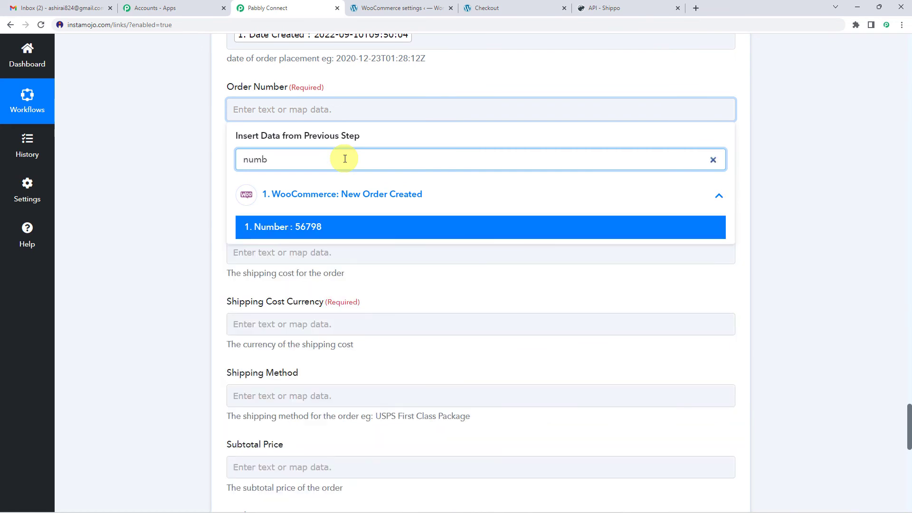
{"action": "left_click", "coordinate": [277, 229]}
{"action": "left_click", "coordinate": [180, 207]}
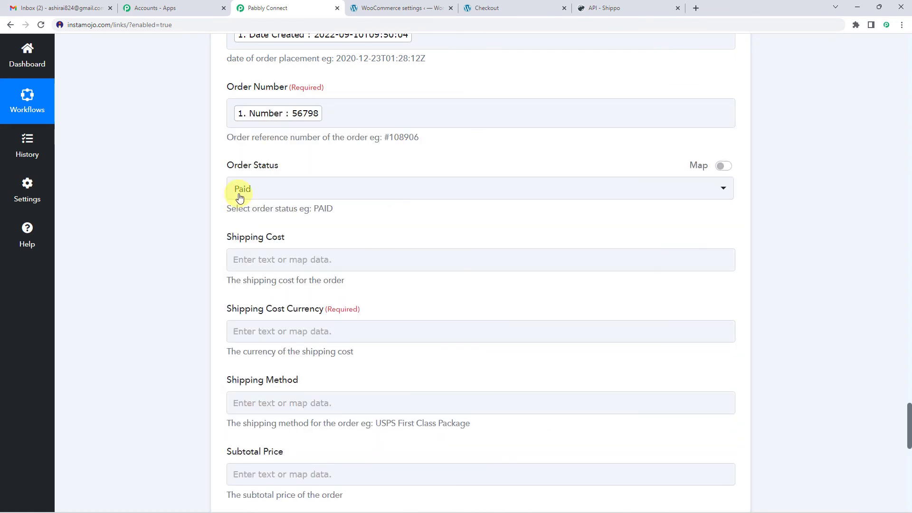
Set the Order Status to Partially Fulfilled.
{"action": "scroll", "coordinate": [238, 189], "scroll_direction": "down", "scroll_amount": 2}
{"action": "left_click", "coordinate": [372, 89]}
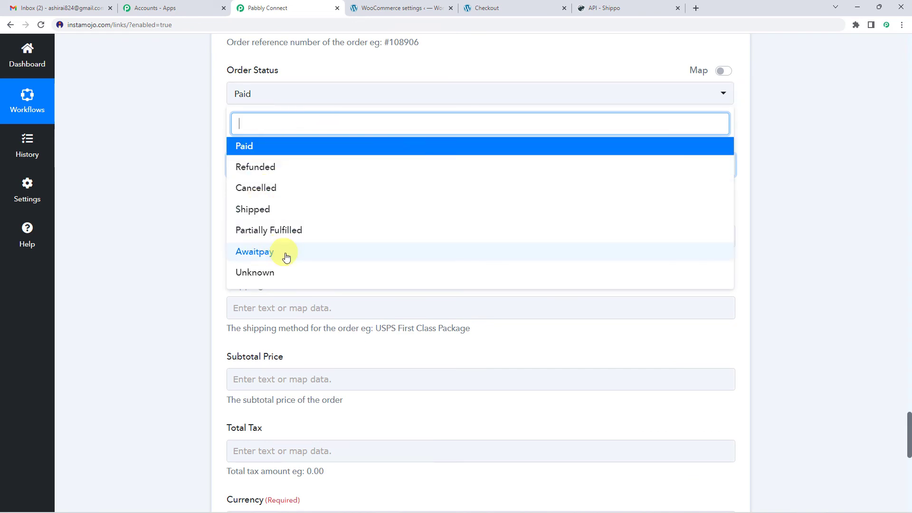
{"action": "scroll", "coordinate": [270, 249], "scroll_direction": "down", "scroll_amount": 1}
{"action": "left_click", "coordinate": [272, 182]}
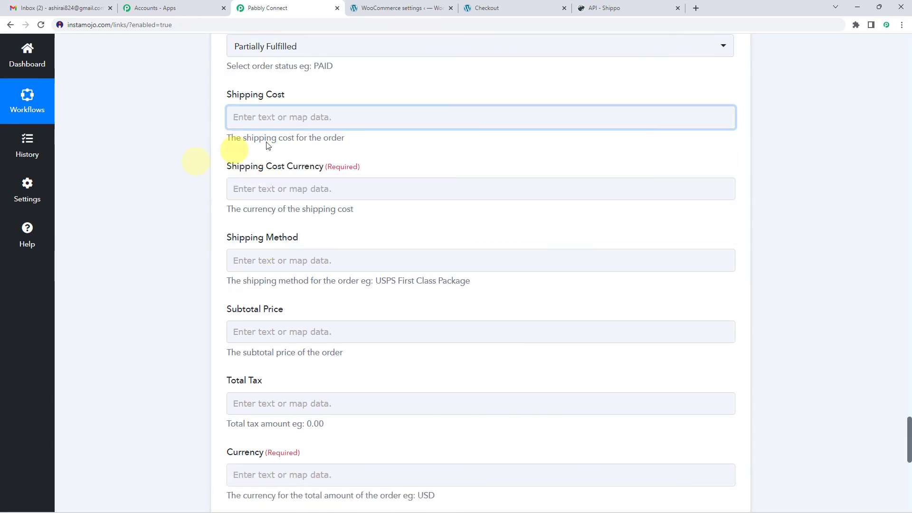
{"action": "left_click", "coordinate": [278, 117]}
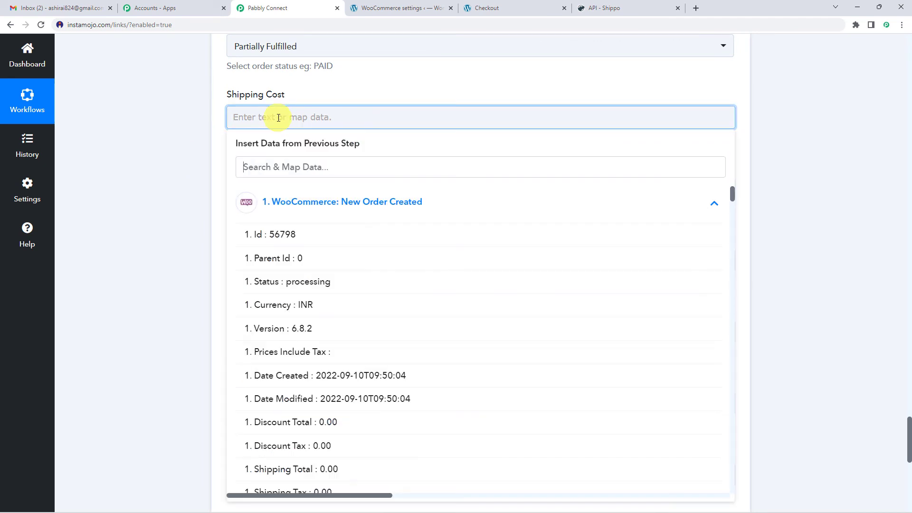
{"action": "left_click", "coordinate": [297, 202]}
{"action": "left_click", "coordinate": [316, 208]}
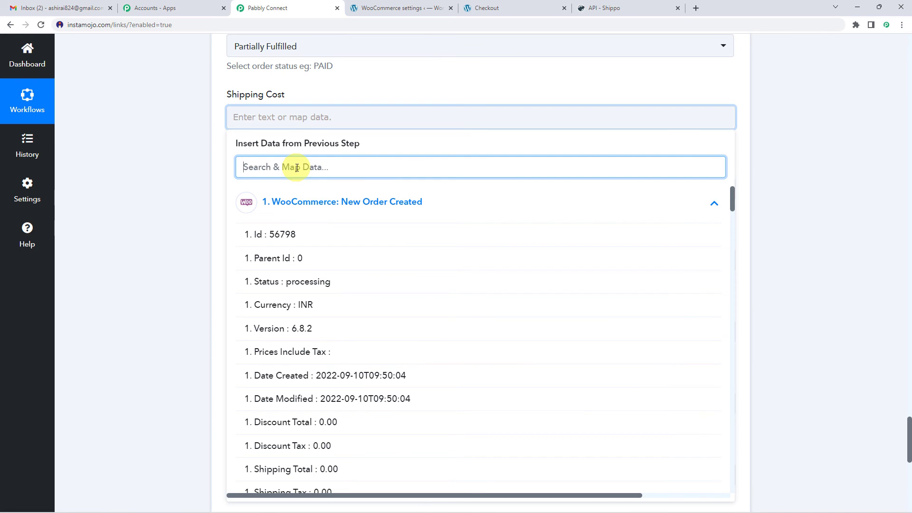
{"action": "left_click", "coordinate": [166, 179]}
Map Shipping Cost Currency to Currency from the New Order Created trigger.
{"action": "scroll", "coordinate": [167, 181], "scroll_direction": "down", "scroll_amount": 1}
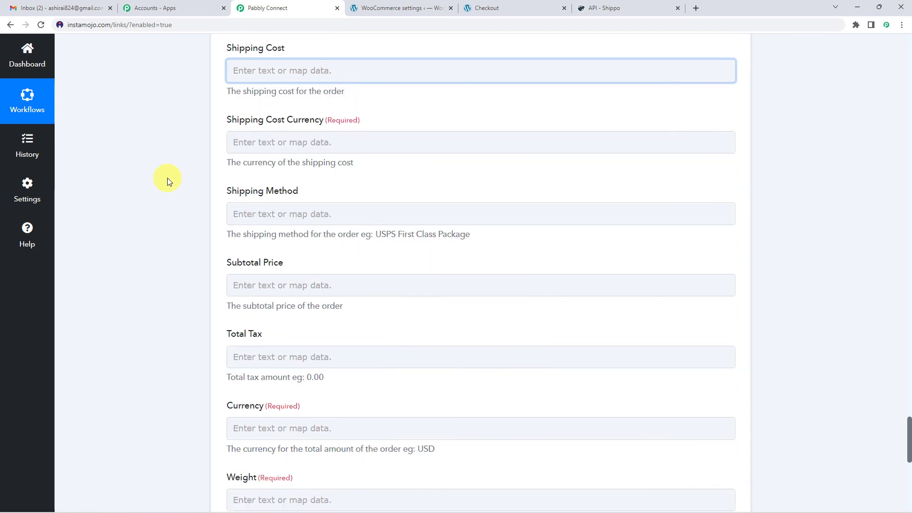
{"action": "left_click", "coordinate": [328, 141]}
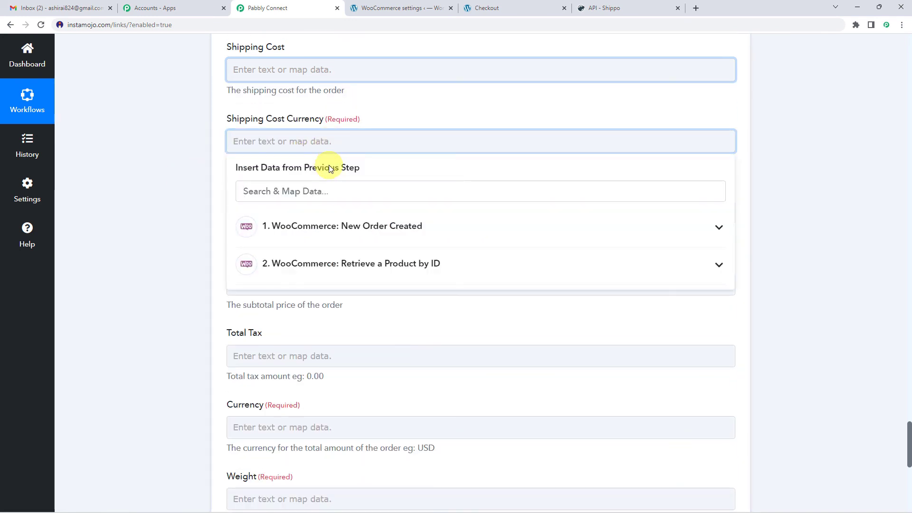
{"action": "left_click", "coordinate": [322, 222]}
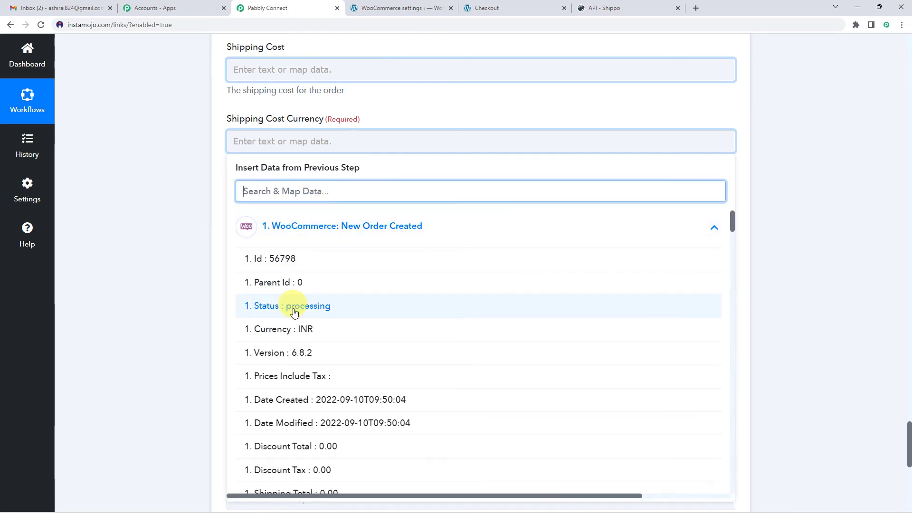
{"action": "left_click", "coordinate": [301, 334]}
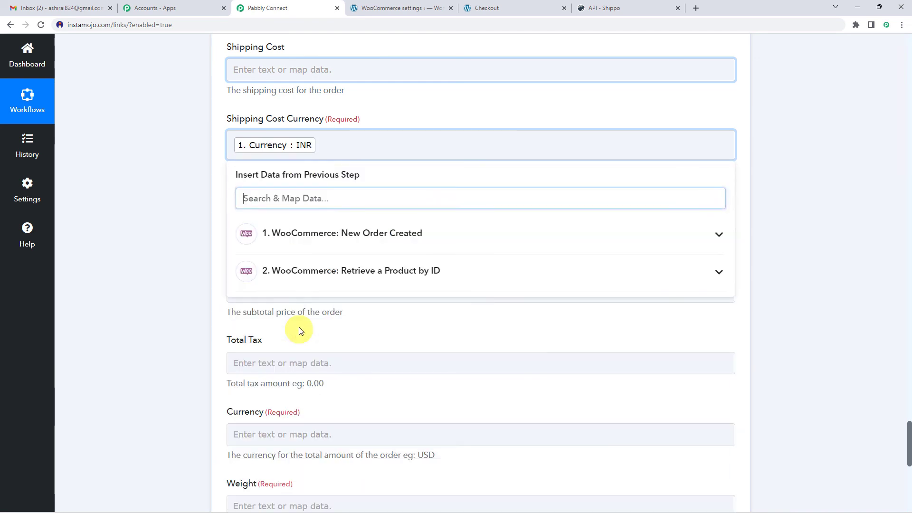
{"action": "left_click", "coordinate": [213, 239]}
Leave Shipping Method empty and map Subtotal Price to Line Items 0 Price from the New Order Created trigger, filtering by "pri".
{"action": "scroll", "coordinate": [216, 243], "scroll_direction": "down", "scroll_amount": 1}
{"action": "scroll", "coordinate": [215, 243], "scroll_direction": "down", "scroll_amount": 1}
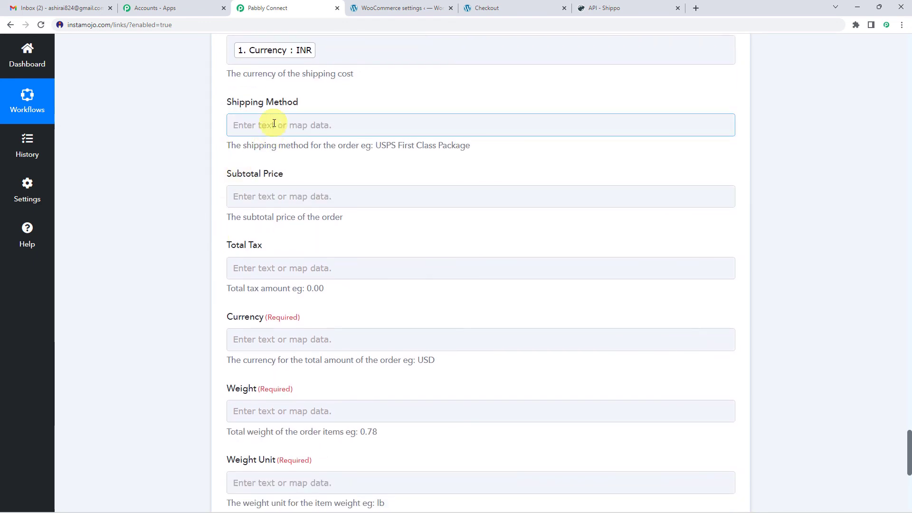
{"action": "left_click", "coordinate": [271, 125]}
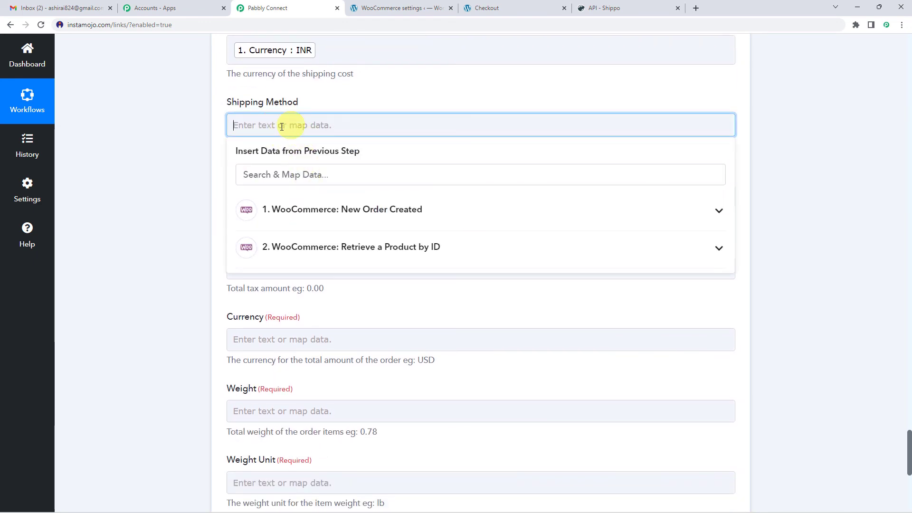
{"action": "left_click", "coordinate": [220, 142]}
{"action": "scroll", "coordinate": [220, 143], "scroll_direction": "down", "scroll_amount": 2}
{"action": "left_click", "coordinate": [280, 110]}
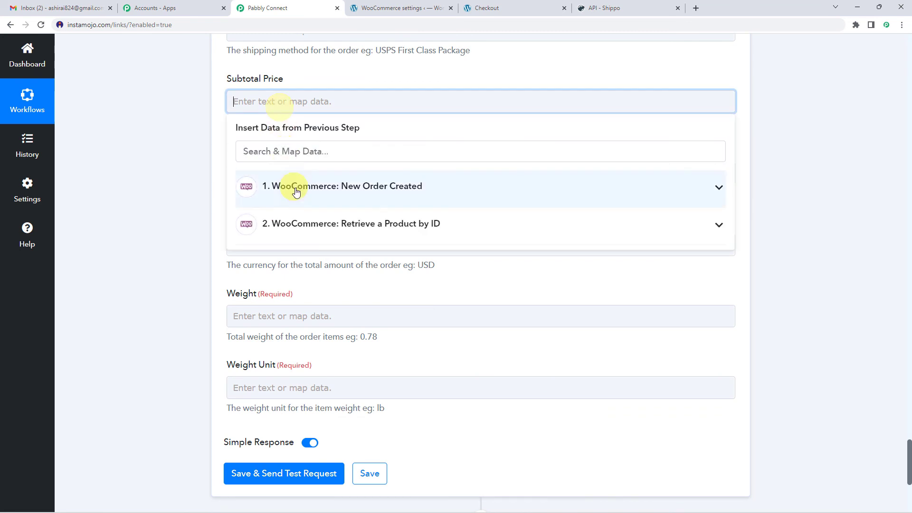
{"action": "left_click", "coordinate": [297, 186]}
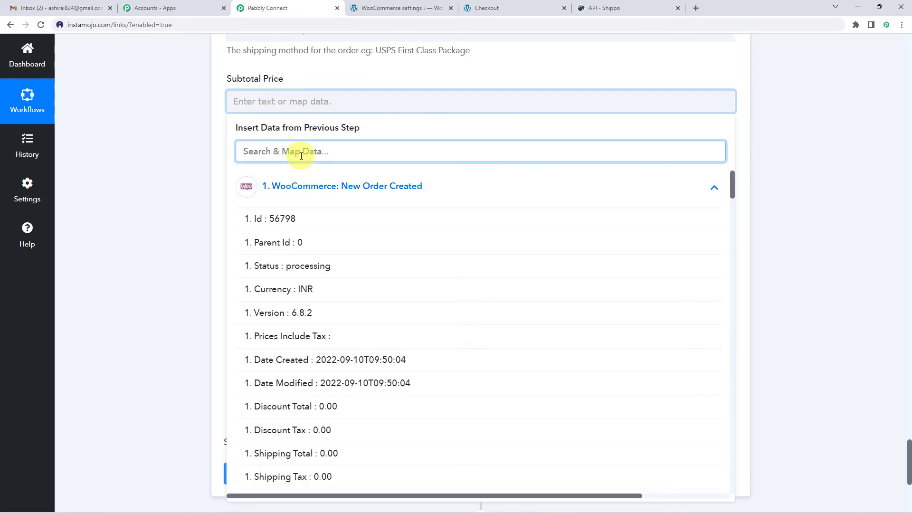
{"action": "type", "text": "pri"}
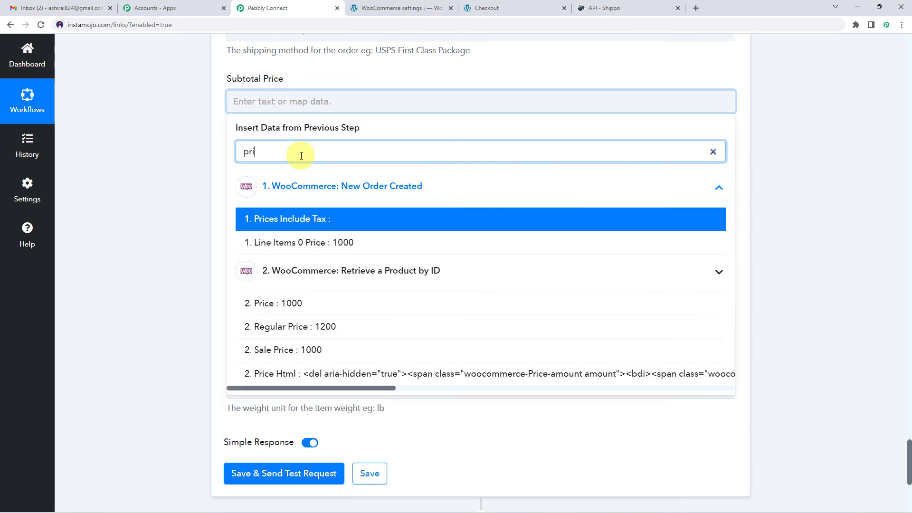
{"action": "left_click", "coordinate": [301, 244]}
Enter 0 as fixed text for the Total Tax.
{"action": "scroll", "coordinate": [220, 190], "scroll_direction": "down", "scroll_amount": 1}
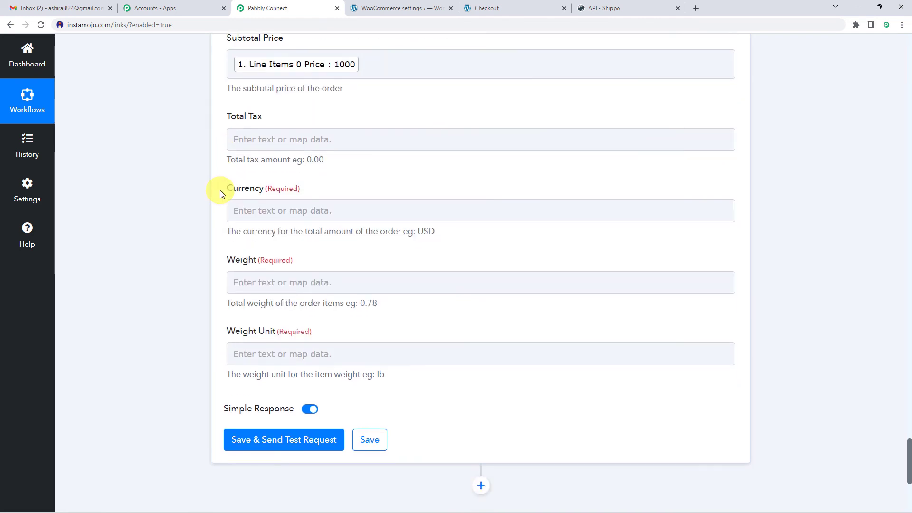
{"action": "left_click", "coordinate": [262, 134]}
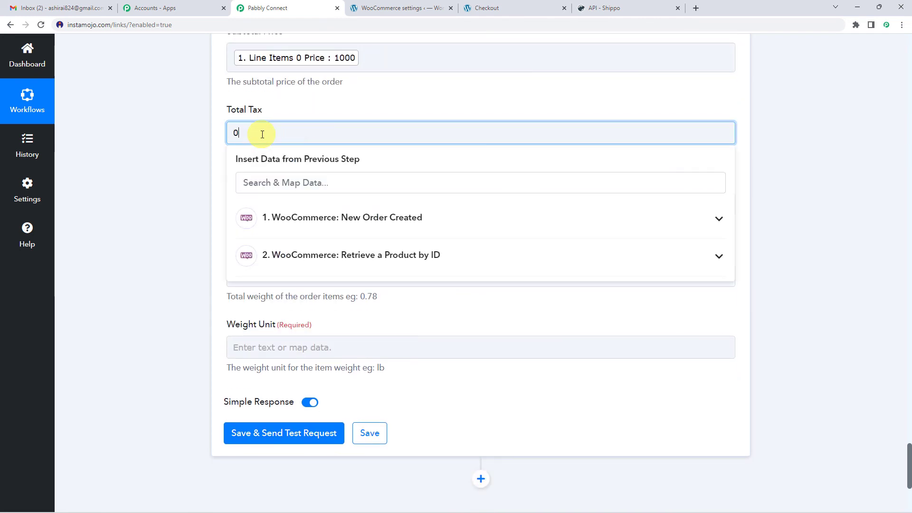
{"action": "left_click", "coordinate": [220, 134]}
{"action": "left_click", "coordinate": [318, 57]}
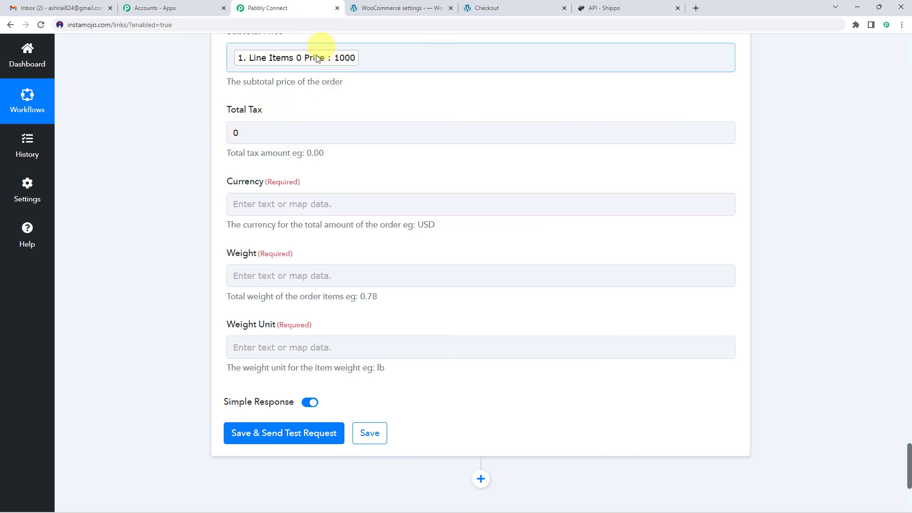
Map the order total's Currency to Currency from the New Order Created trigger.
{"action": "scroll", "coordinate": [252, 155], "scroll_direction": "down", "scroll_amount": 1}
{"action": "left_click", "coordinate": [289, 157]}
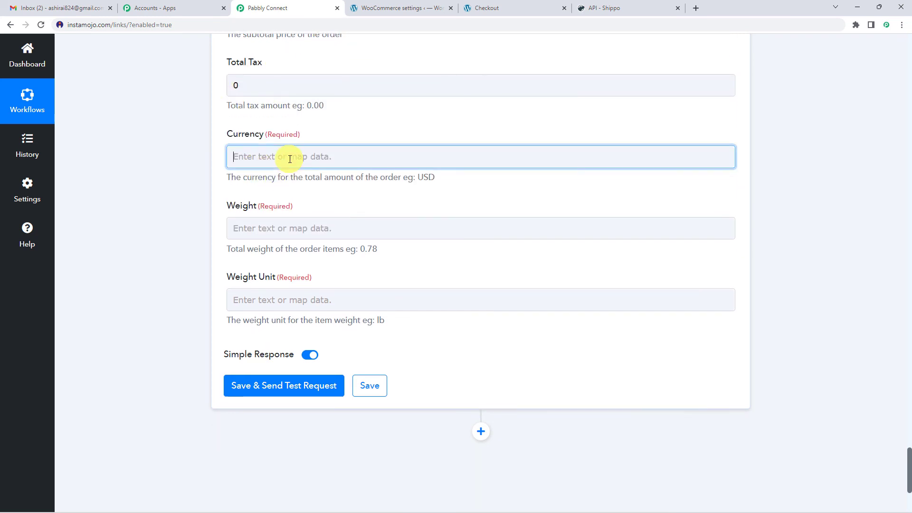
{"action": "left_click", "coordinate": [293, 235]}
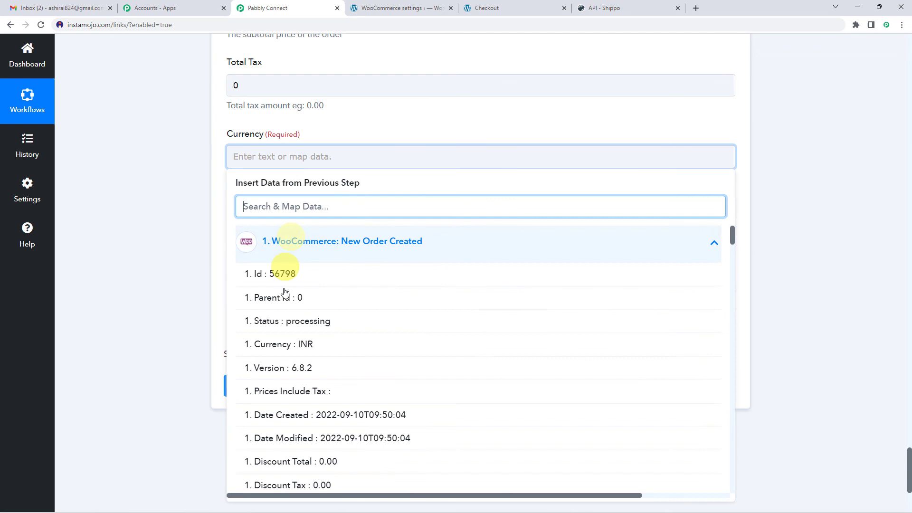
{"action": "left_click", "coordinate": [295, 346]}
{"action": "left_click", "coordinate": [215, 195]}
Map the order's total Weight to Weight from Retrieve a Product by ID, filtering by "wei", and enter kg as its Weight Unit.
{"action": "scroll", "coordinate": [215, 195], "scroll_direction": "down", "scroll_amount": 1}
{"action": "left_click", "coordinate": [261, 187]}
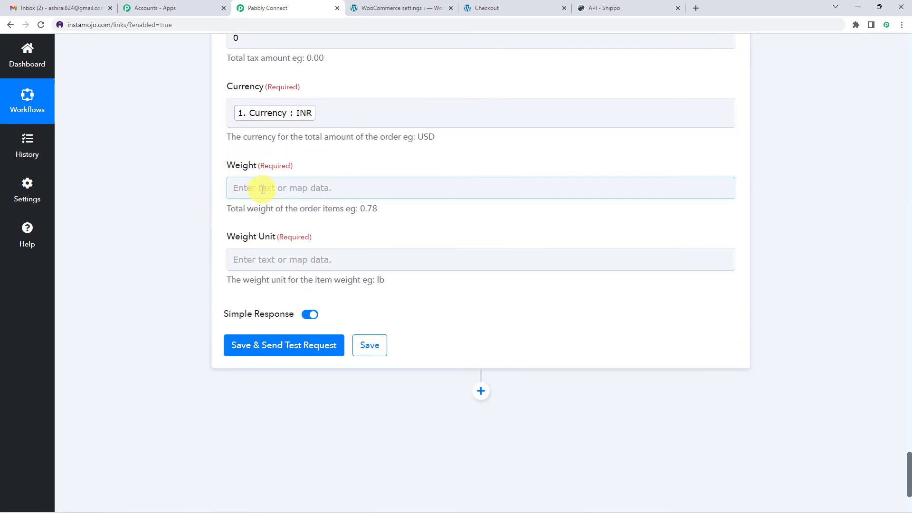
{"action": "left_click", "coordinate": [333, 312]}
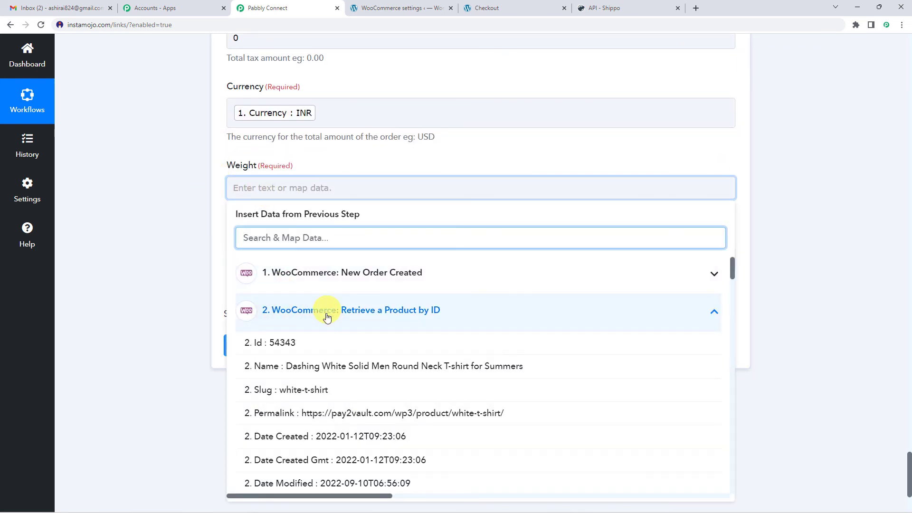
{"action": "left_click", "coordinate": [310, 243]}
{"action": "type", "text": "wei"}
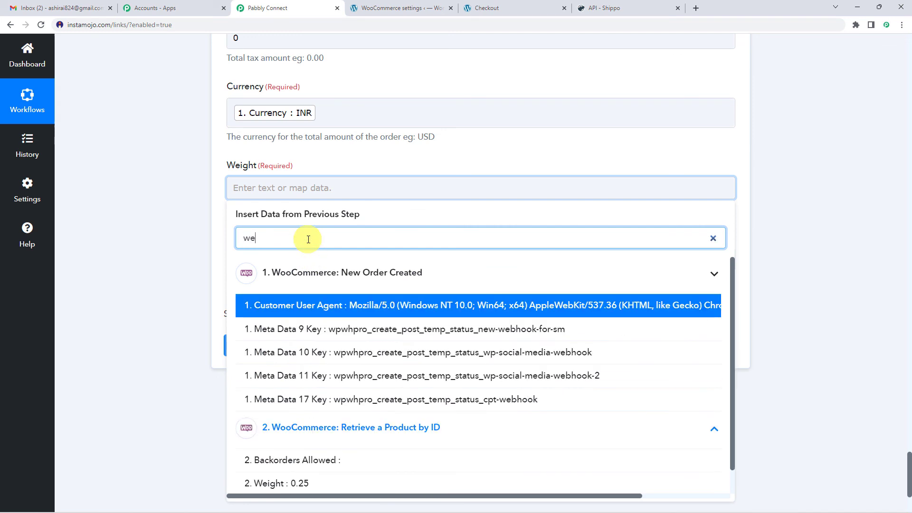
{"action": "left_click", "coordinate": [295, 309]}
{"action": "left_click", "coordinate": [224, 186]}
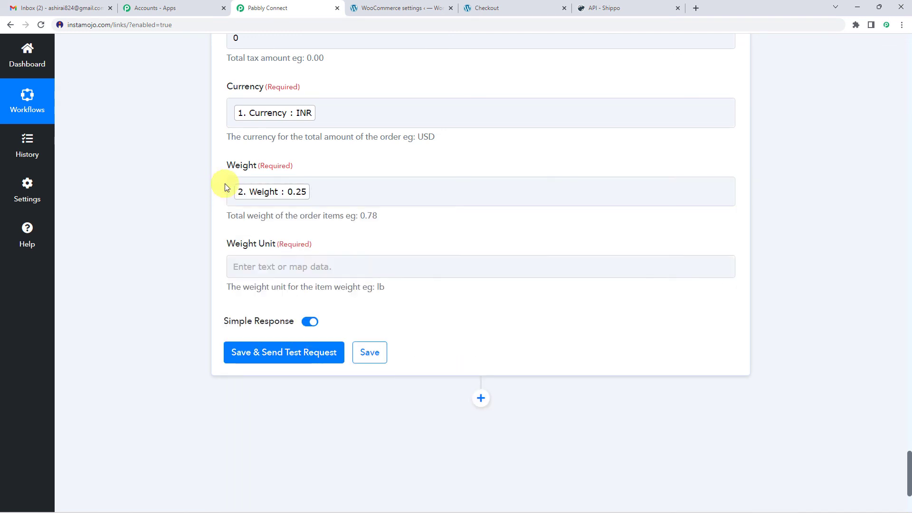
{"action": "left_click", "coordinate": [277, 270]}
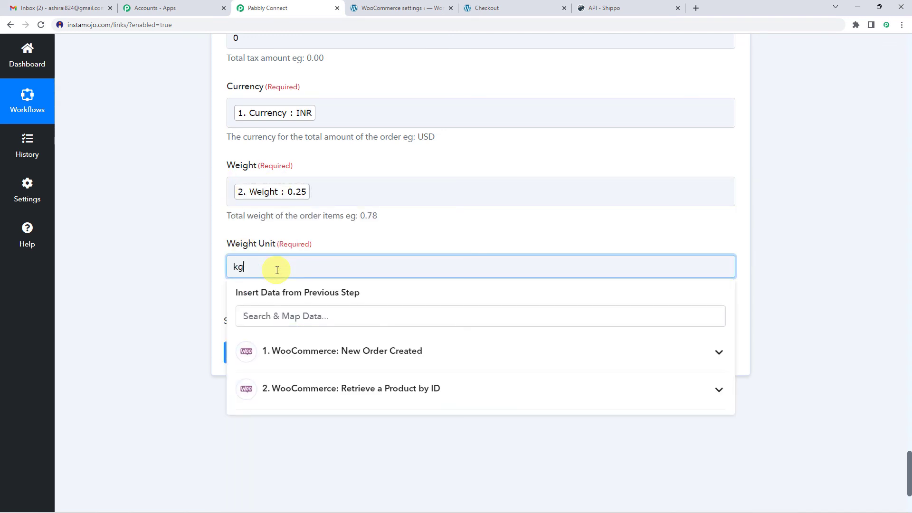
{"action": "left_click", "coordinate": [221, 264]}
Review the filled Create Order fields, then save the Shippo action and send a test request.
{"action": "scroll", "coordinate": [221, 263], "scroll_direction": "up", "scroll_amount": 20}
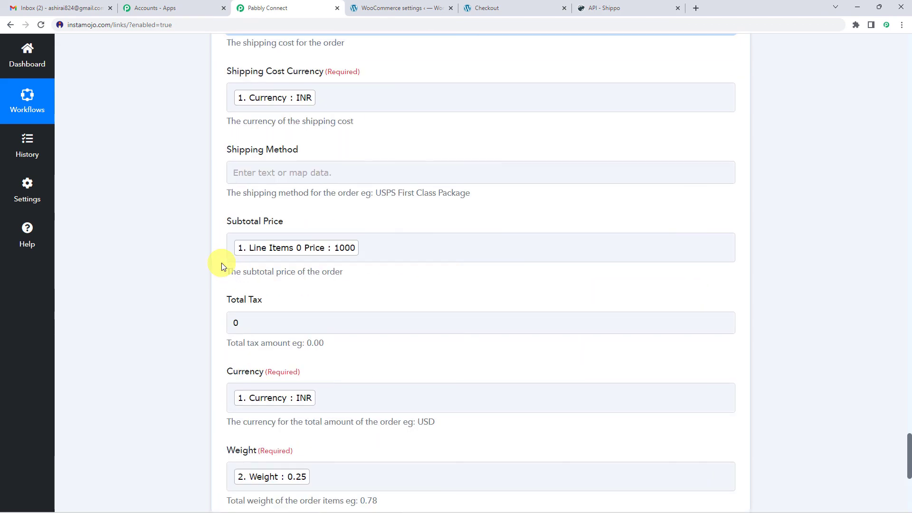
{"action": "scroll", "coordinate": [222, 263], "scroll_direction": "up", "scroll_amount": 8}
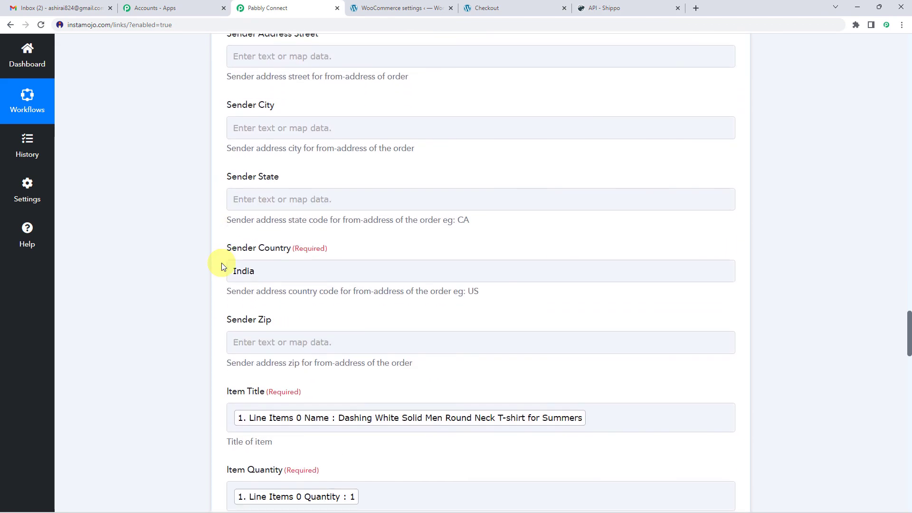
{"action": "scroll", "coordinate": [221, 263], "scroll_direction": "down", "scroll_amount": 17}
{"action": "scroll", "coordinate": [222, 264], "scroll_direction": "down", "scroll_amount": 13}
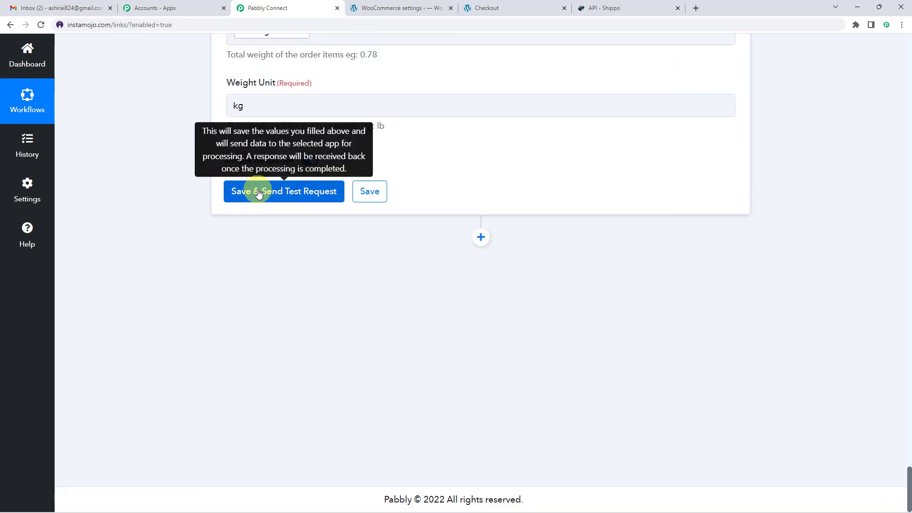
{"action": "left_click", "coordinate": [258, 191]}
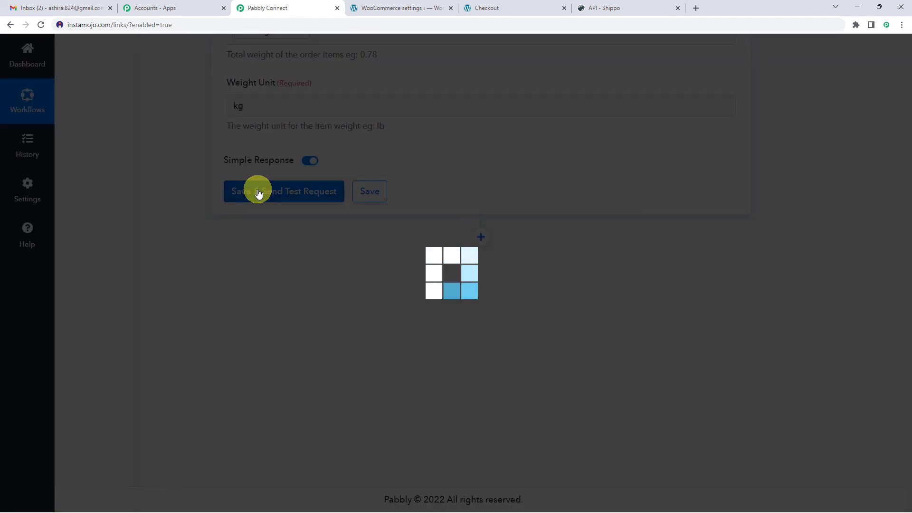
Examine the response received from Shippo, including the order status, placement date and recipient address details.
{"action": "scroll", "coordinate": [218, 240], "scroll_direction": "down", "scroll_amount": 2}
{"action": "scroll", "coordinate": [187, 198], "scroll_direction": "down", "scroll_amount": 3}
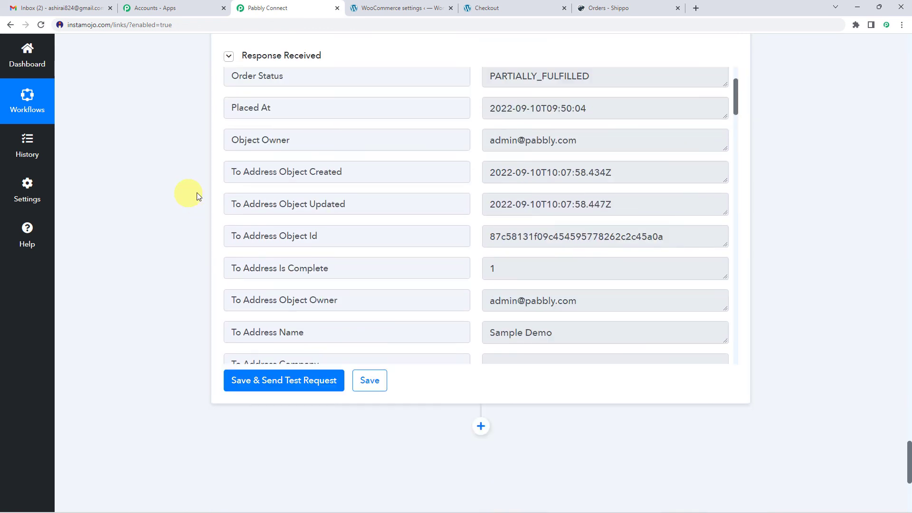
{"action": "scroll", "coordinate": [434, 214], "scroll_direction": "up", "scroll_amount": 2}
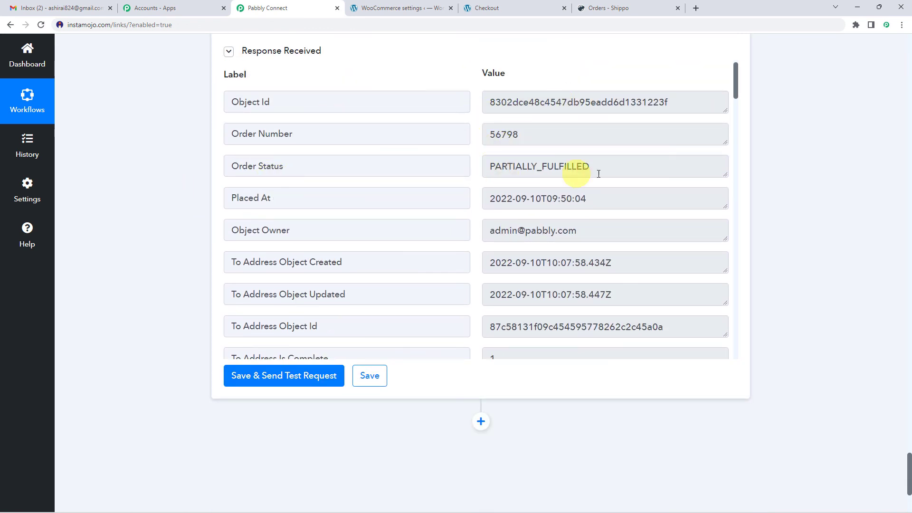
{"action": "scroll", "coordinate": [599, 174], "scroll_direction": "down", "scroll_amount": 2}
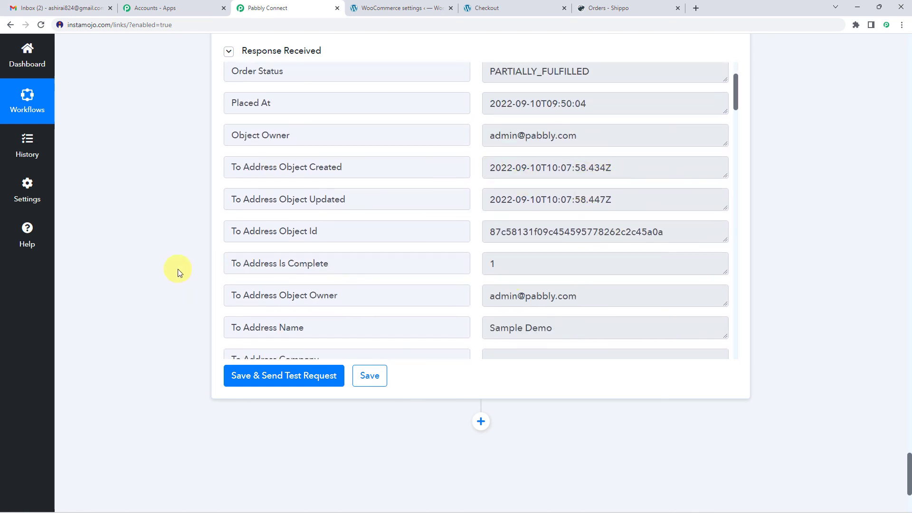
{"action": "scroll", "coordinate": [176, 270], "scroll_direction": "up", "scroll_amount": 6}
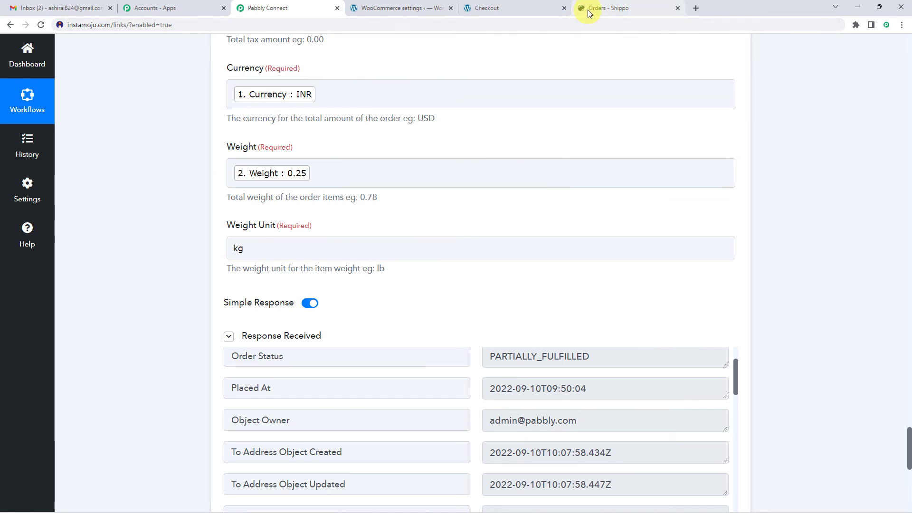
Switch to Shippo's Orders page and check the newly created order's status, customer and item details.
{"action": "left_click", "coordinate": [592, 9]}
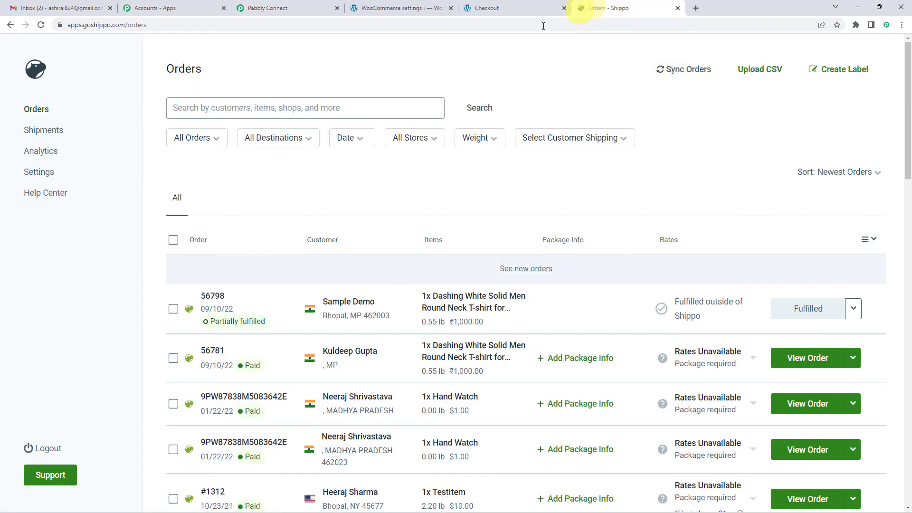
{"action": "scroll", "coordinate": [303, 108], "scroll_direction": "down", "scroll_amount": 1}
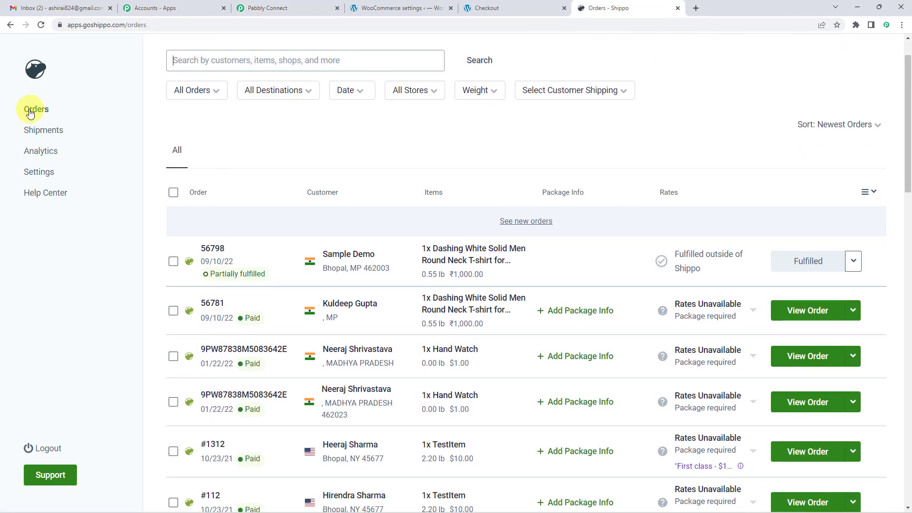
{"action": "scroll", "coordinate": [252, 200], "scroll_direction": "down", "scroll_amount": 1}
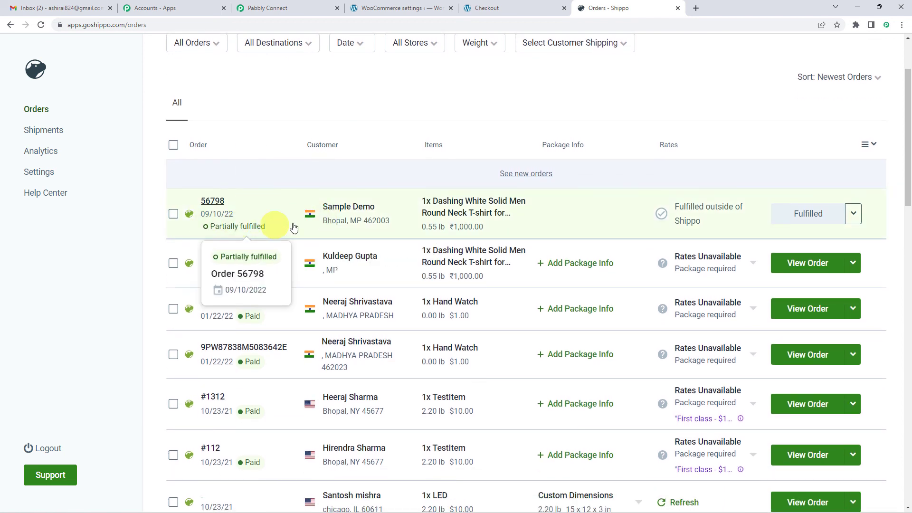
{"action": "mouse_move", "coordinate": [331, 219]}
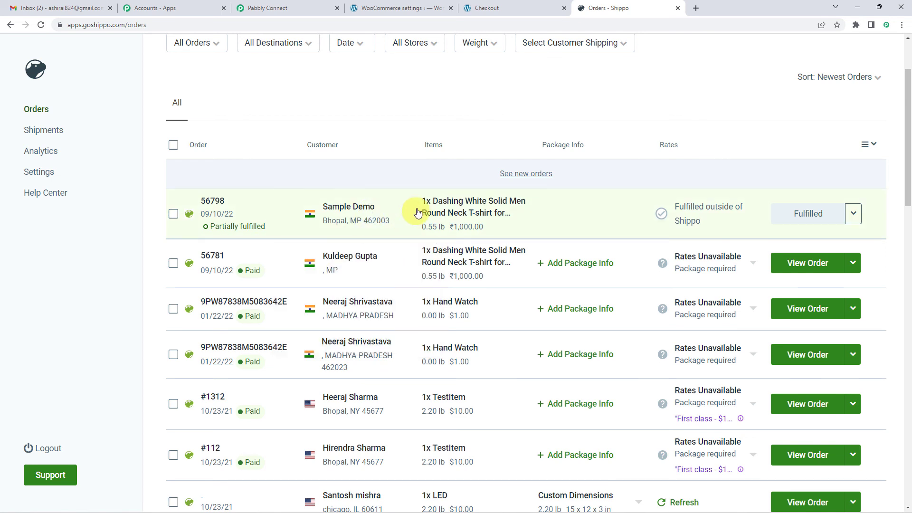
Switch back to Pabbly Connect and review the Create Order mappings for item details, price, weight, order date, number and status.
{"action": "mouse_move", "coordinate": [461, 204]}
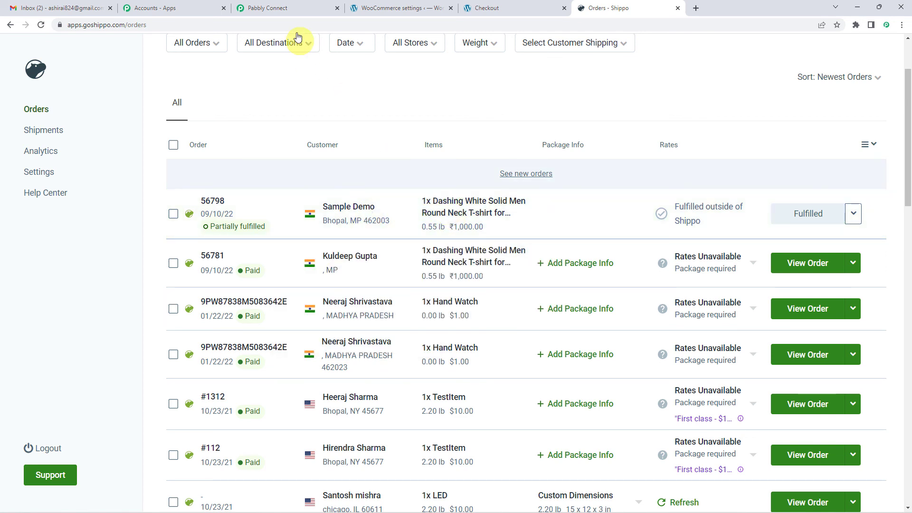
{"action": "left_click", "coordinate": [293, 4]}
{"action": "scroll", "coordinate": [187, 290], "scroll_direction": "up", "scroll_amount": 6}
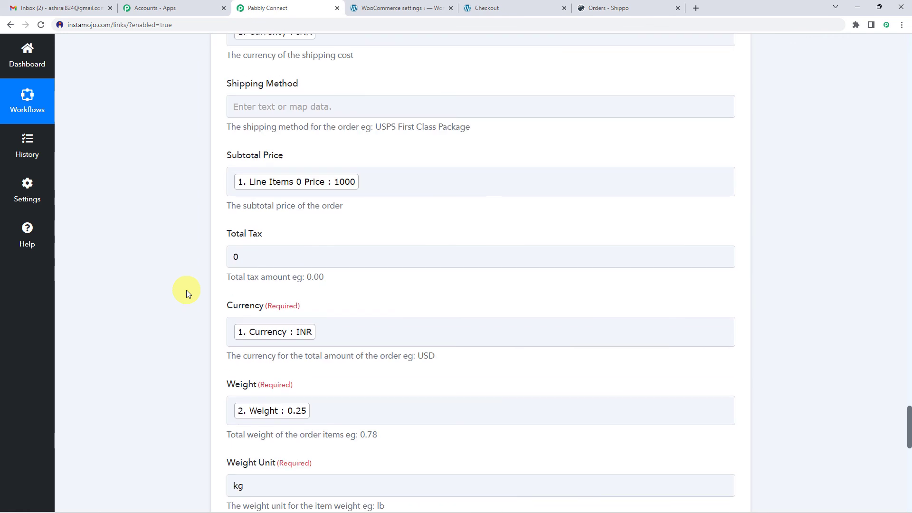
{"action": "scroll", "coordinate": [183, 290], "scroll_direction": "up", "scroll_amount": 5}
{"action": "scroll", "coordinate": [184, 290], "scroll_direction": "down", "scroll_amount": 2}
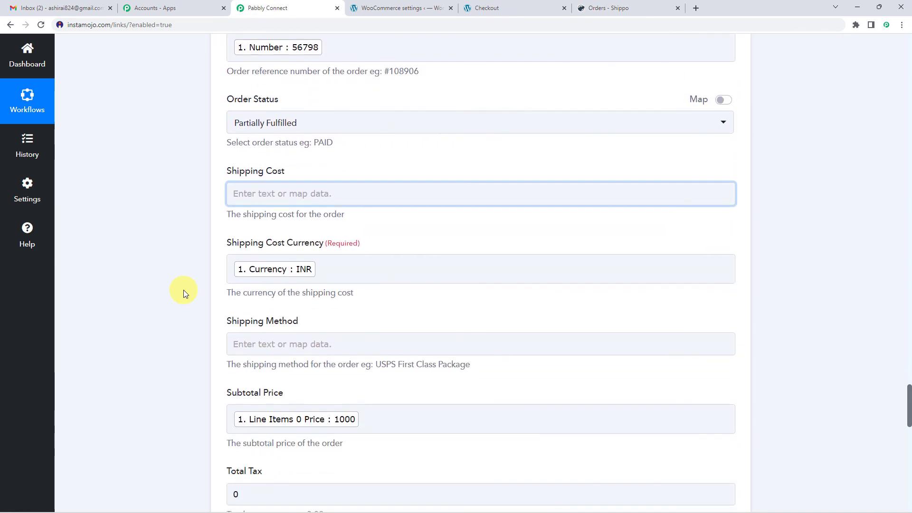
{"action": "scroll", "coordinate": [183, 290], "scroll_direction": "up", "scroll_amount": 8}
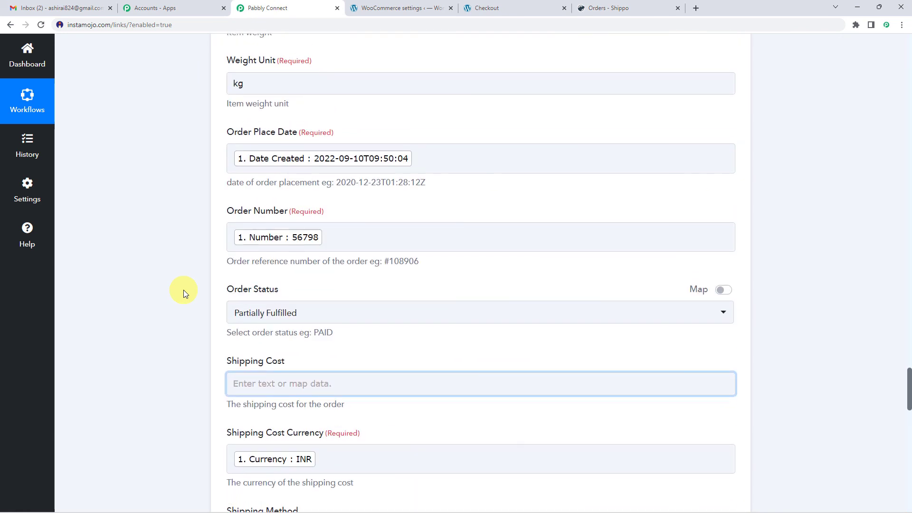
{"action": "scroll", "coordinate": [184, 290], "scroll_direction": "down", "scroll_amount": 1}
{"action": "scroll", "coordinate": [184, 290], "scroll_direction": "up", "scroll_amount": 5}
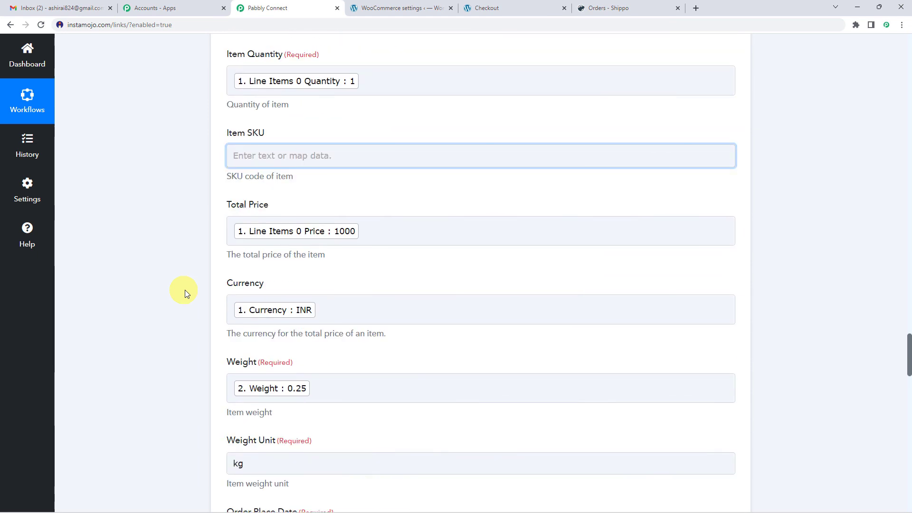
{"action": "scroll", "coordinate": [241, 255], "scroll_direction": "down", "scroll_amount": 7}
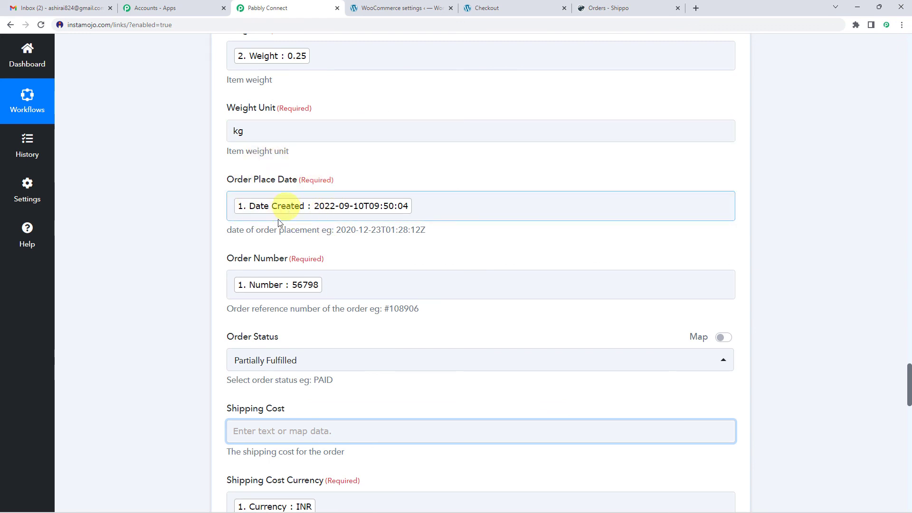
{"action": "scroll", "coordinate": [173, 284], "scroll_direction": "up", "scroll_amount": 5}
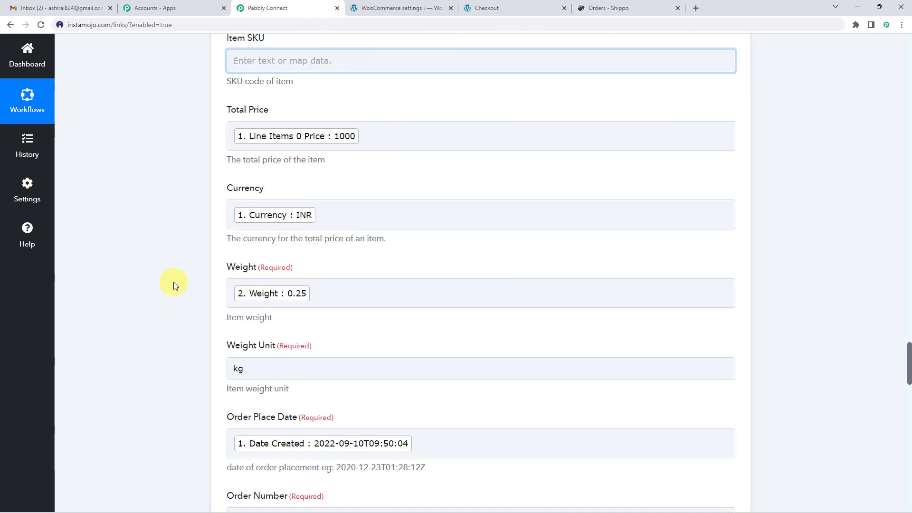
{"action": "scroll", "coordinate": [139, 310], "scroll_direction": "up", "scroll_amount": 1}
{"action": "scroll", "coordinate": [138, 311], "scroll_direction": "up", "scroll_amount": 2}
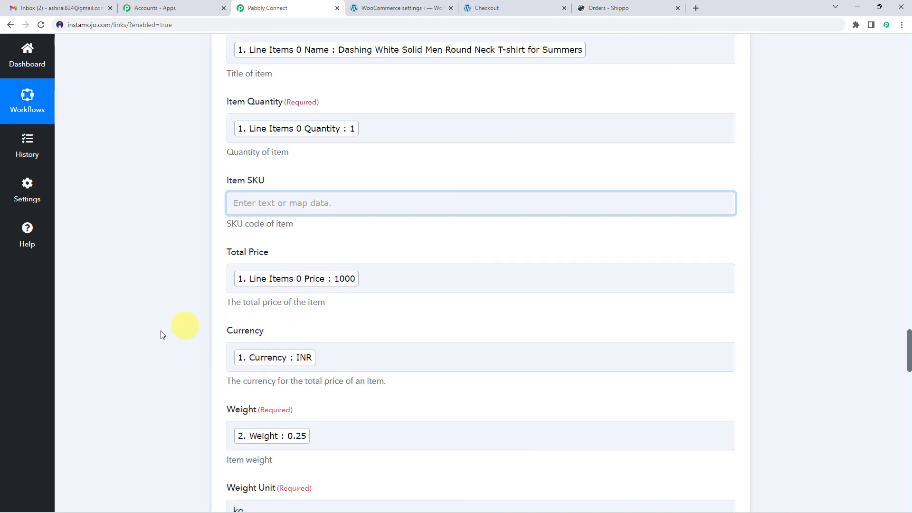
{"action": "scroll", "coordinate": [150, 335], "scroll_direction": "up", "scroll_amount": 5}
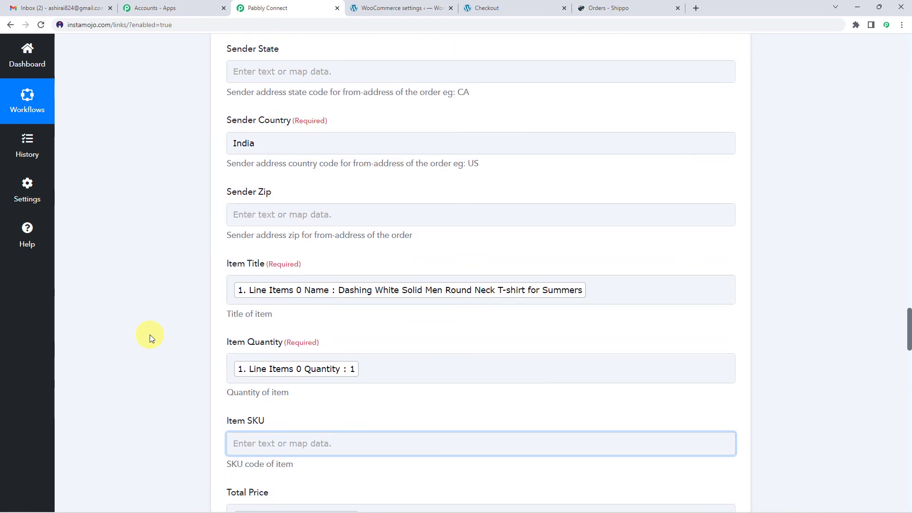
Collapse the WooCommerce New Order Created trigger and the Retrieve a Product by ID action at the start of the workflow.
{"action": "scroll", "coordinate": [149, 334], "scroll_direction": "up", "scroll_amount": 20}
{"action": "scroll", "coordinate": [150, 335], "scroll_direction": "up", "scroll_amount": 20}
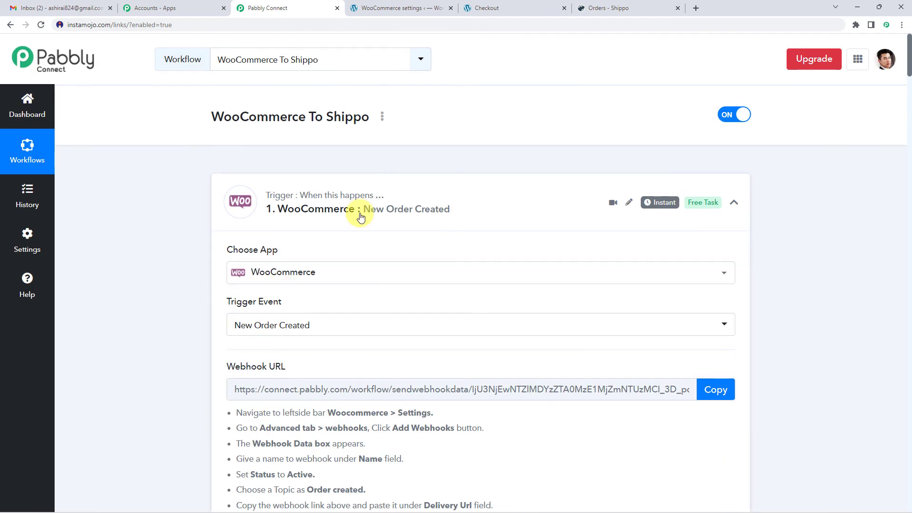
{"action": "left_click", "coordinate": [360, 217]}
{"action": "scroll", "coordinate": [328, 220], "scroll_direction": "down", "scroll_amount": 2}
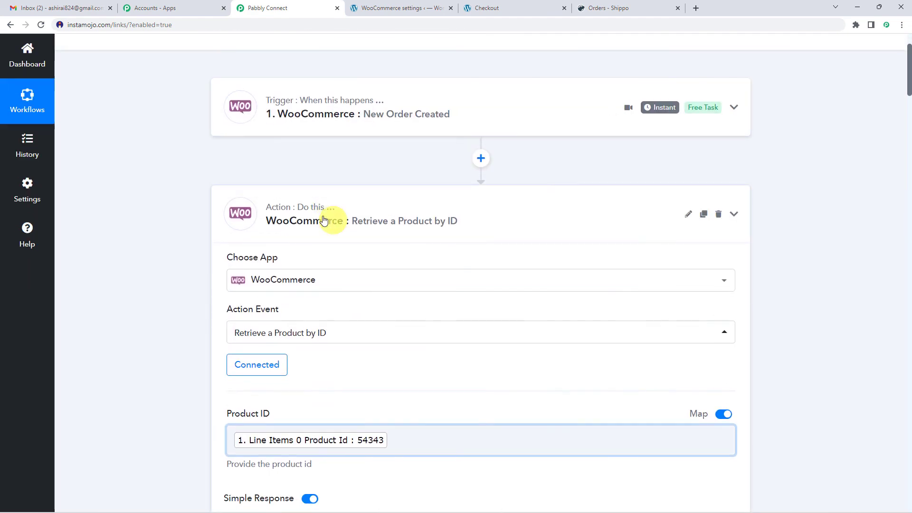
{"action": "left_click", "coordinate": [323, 219]}
Review the customer name, contact and address mappings in the Shippo Create Order action.
{"action": "scroll", "coordinate": [332, 190], "scroll_direction": "down", "scroll_amount": 5}
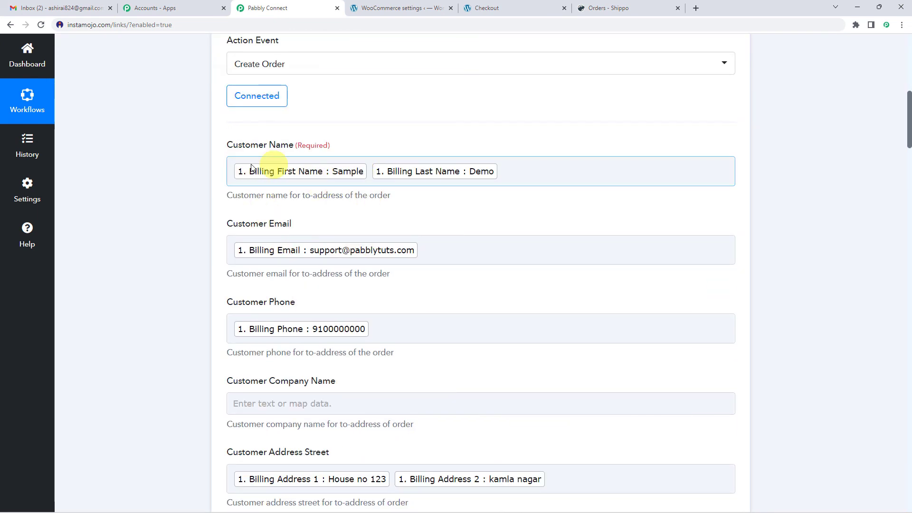
{"action": "scroll", "coordinate": [378, 243], "scroll_direction": "down", "scroll_amount": 3}
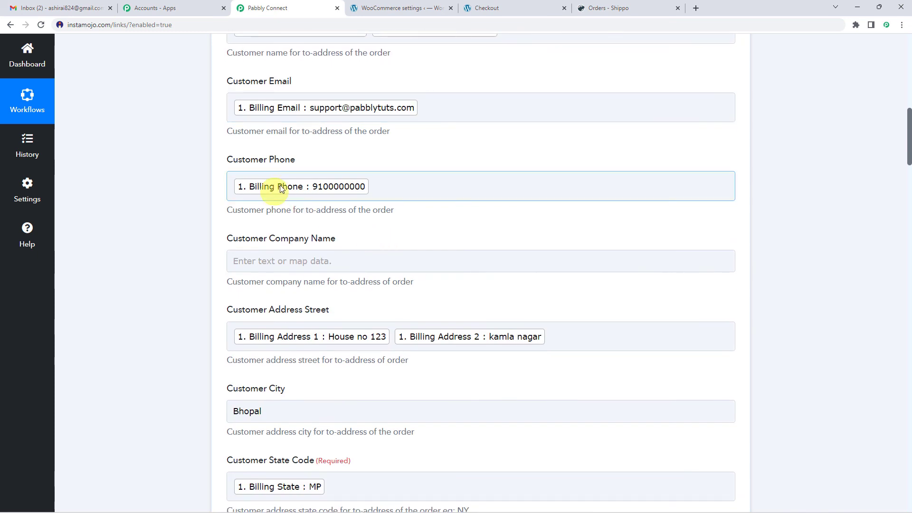
{"action": "scroll", "coordinate": [366, 322], "scroll_direction": "down", "scroll_amount": 6}
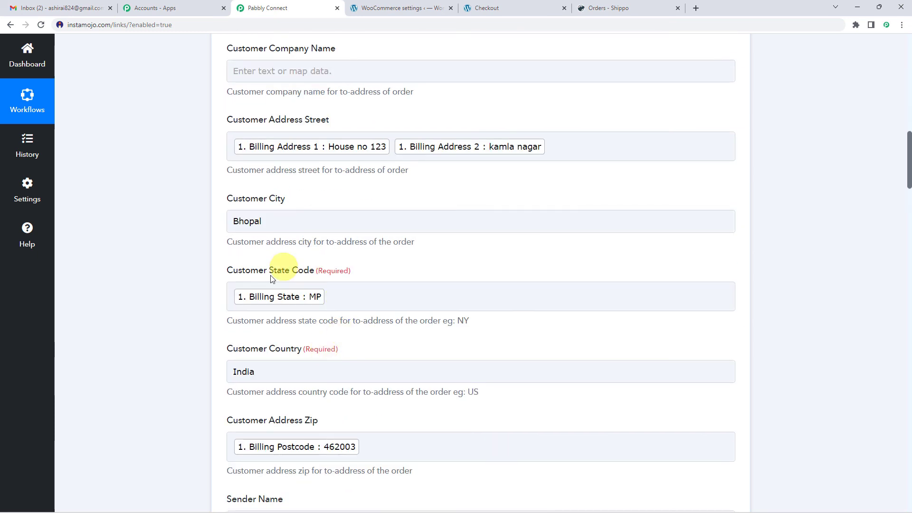